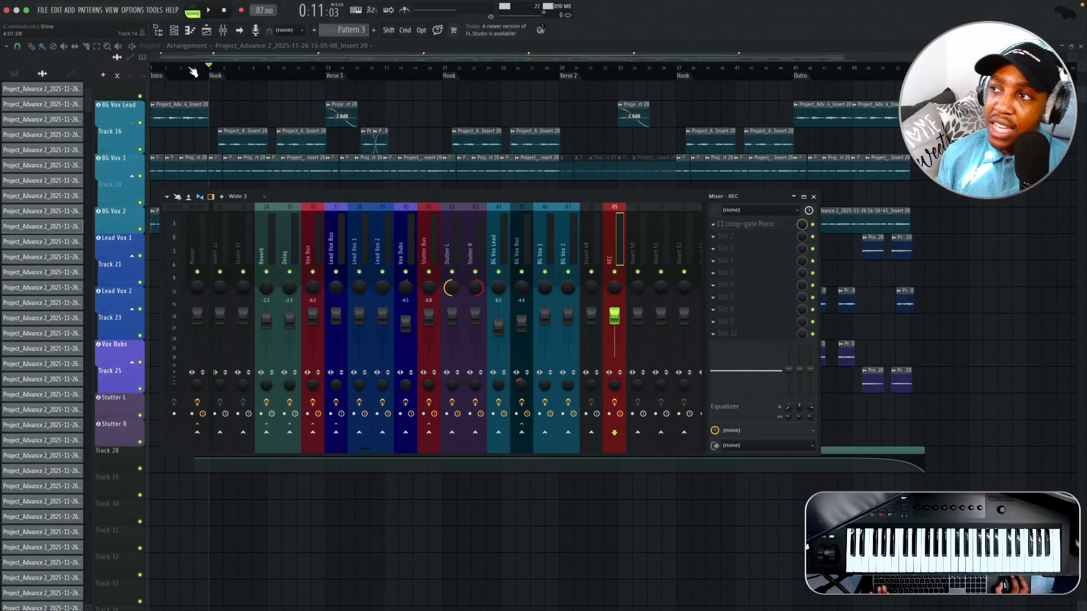
Step: Close the mixer and reduce the playlist's track height to view the whole arrangement from Track 1 down
key("F9")
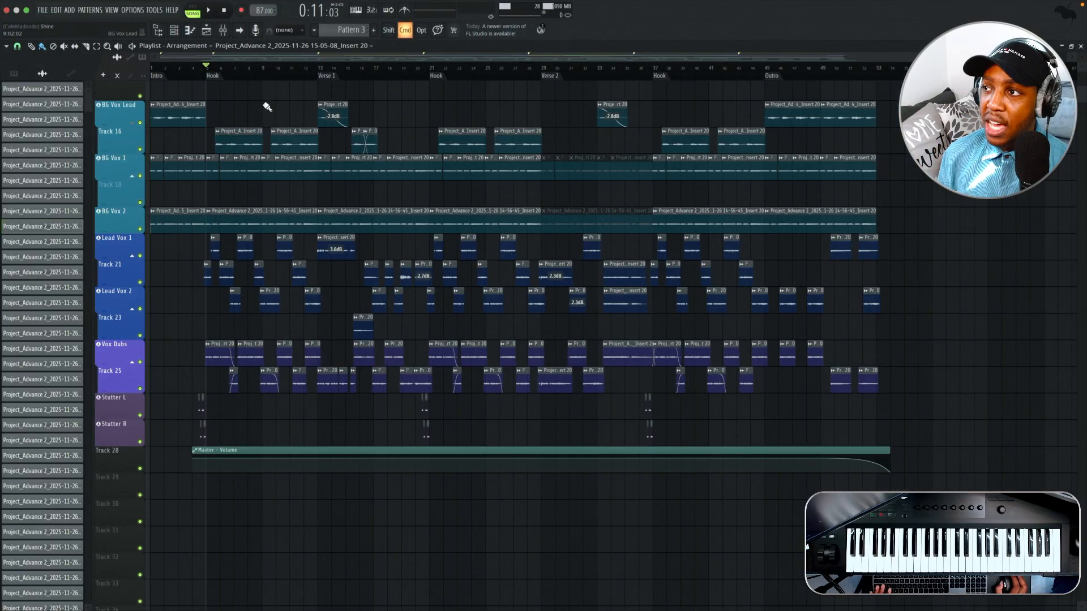
scroll(510, 340, "up", 4)
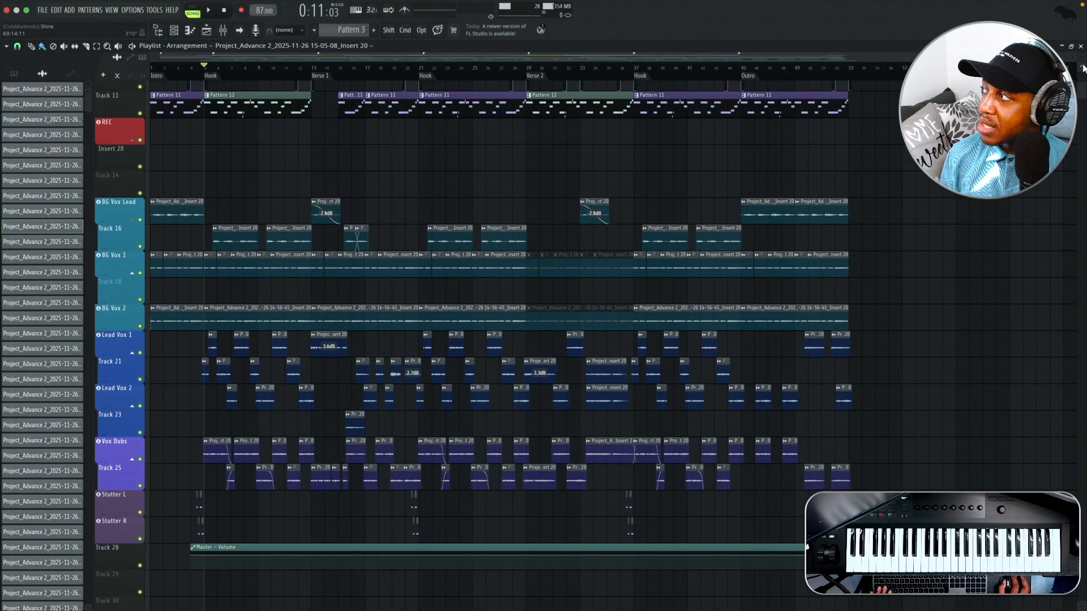
scroll(1083, 66, "down", 4)
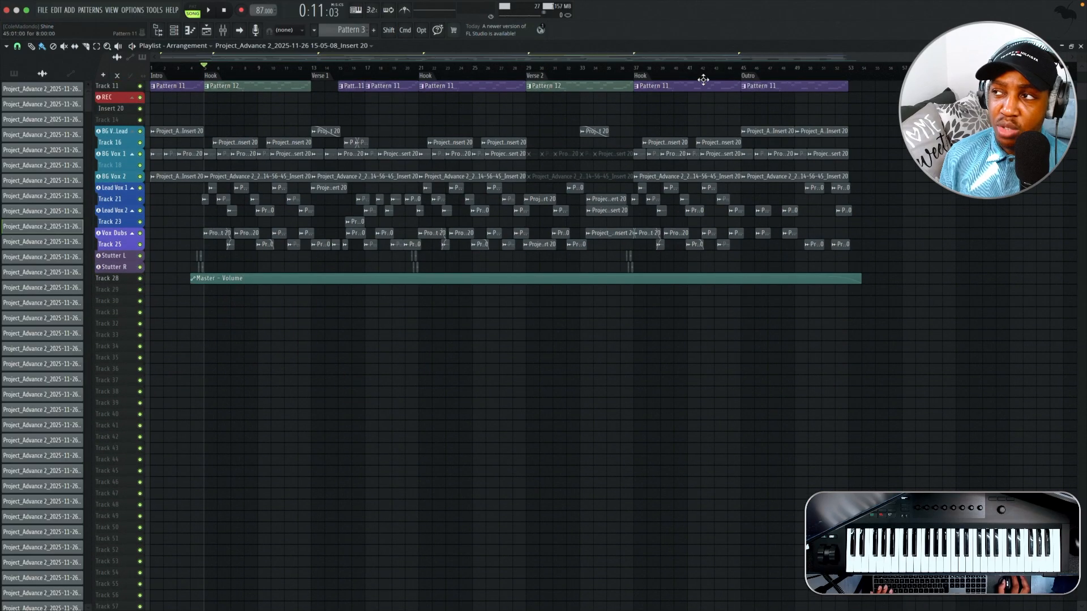
key("space")
scroll(158, 214, "up", 2)
scroll(159, 213, "up", 4)
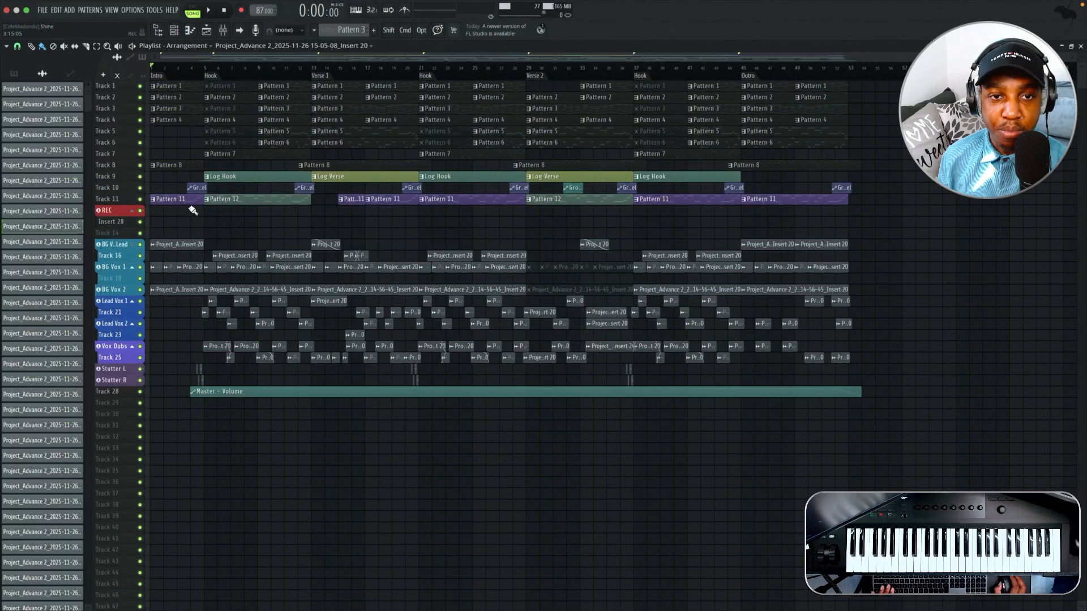
Step: Play the song from the beginning with the mixer open beneath the tracks to watch the channel levels, and stop playback
key("space")
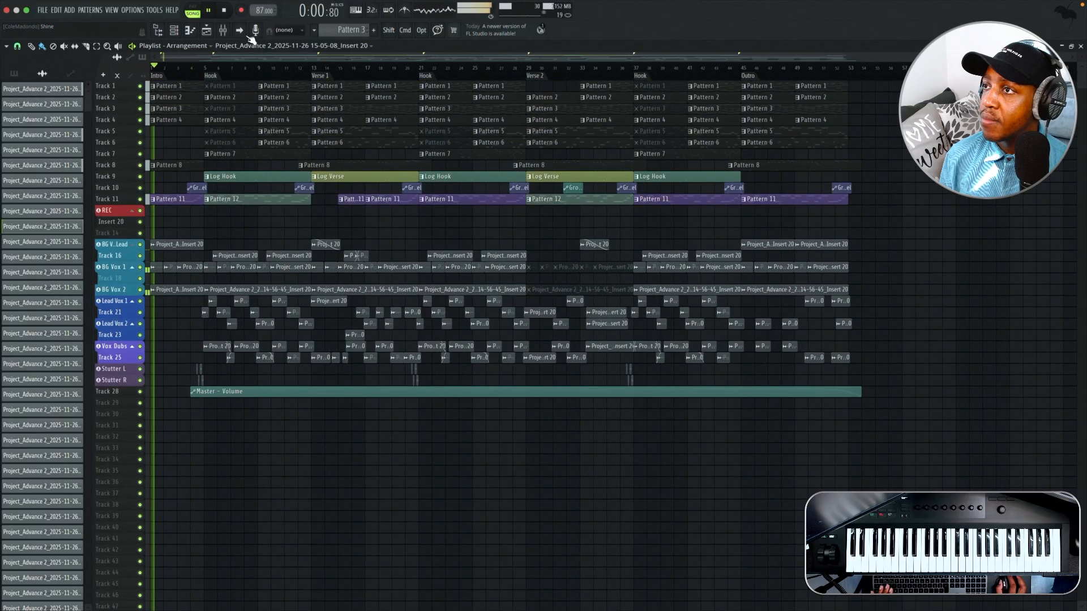
left_click(225, 33)
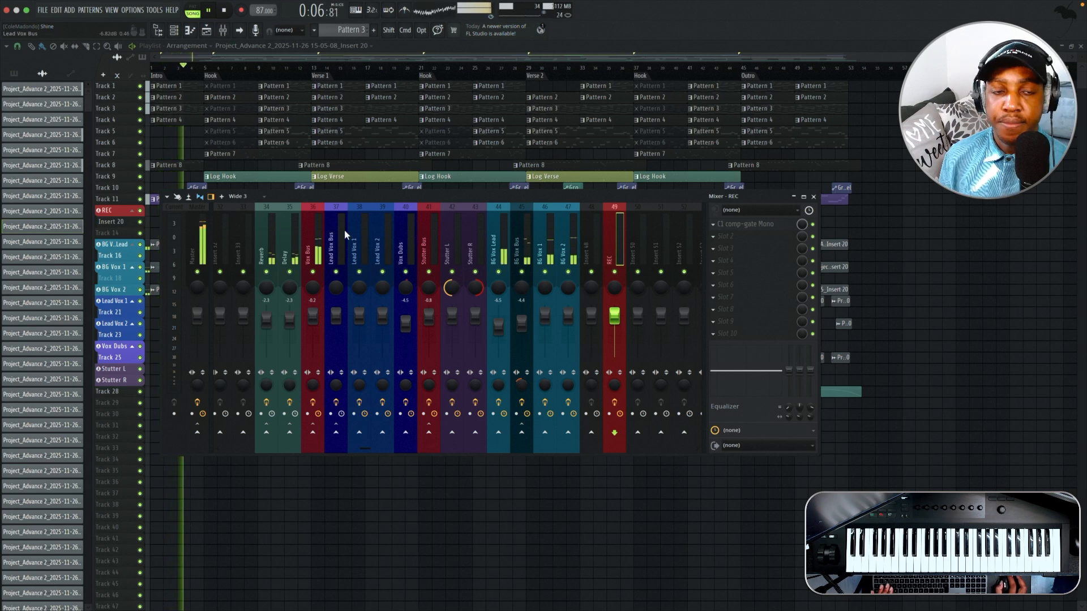
left_click_drag(384, 191, 349, 411)
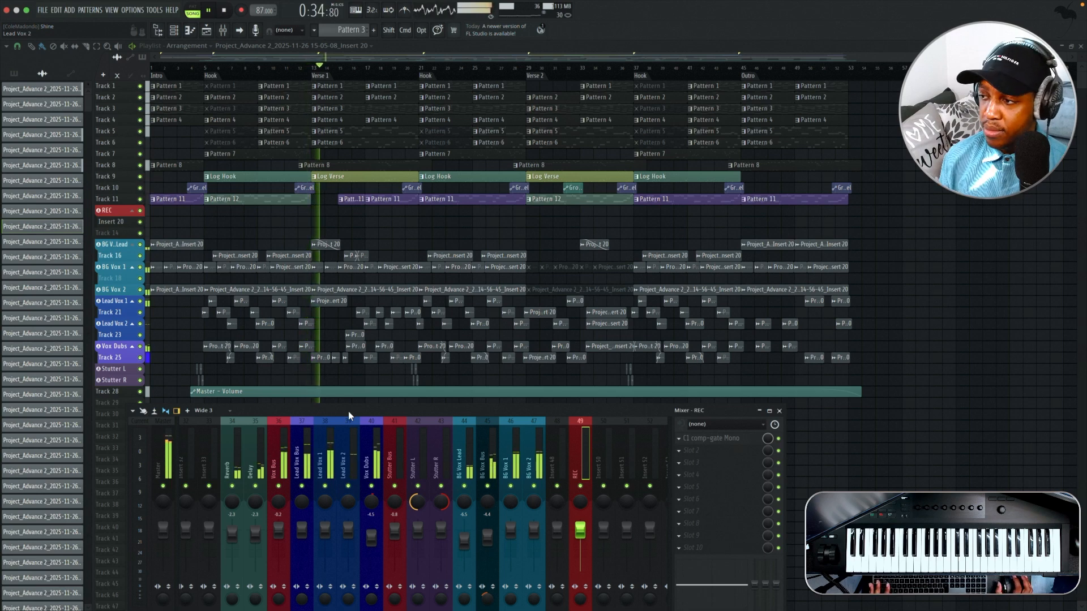
left_click_drag(349, 411, 398, 265)
key("space")
Step: Close the mixer and enlarge the playlist tracks to examine the vocal clips
key("F9")
left_click_drag(1084, 54, 1085, 58)
scroll(878, 139, "down", 5)
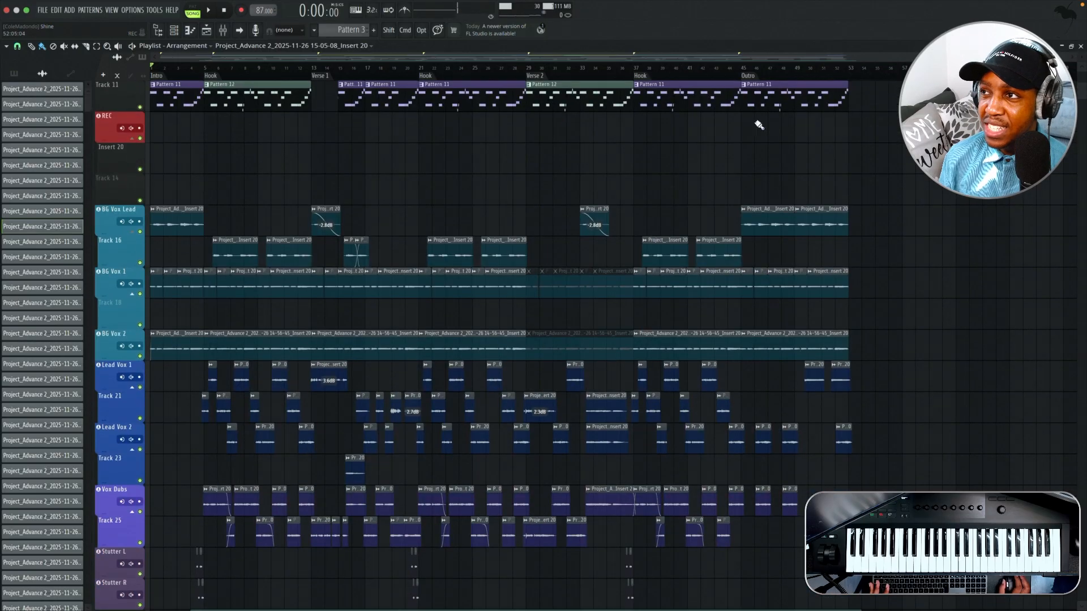
Step: Reopen the mixer at its first inserts and set its layout to Compact for an overview of all channels
left_click(223, 31)
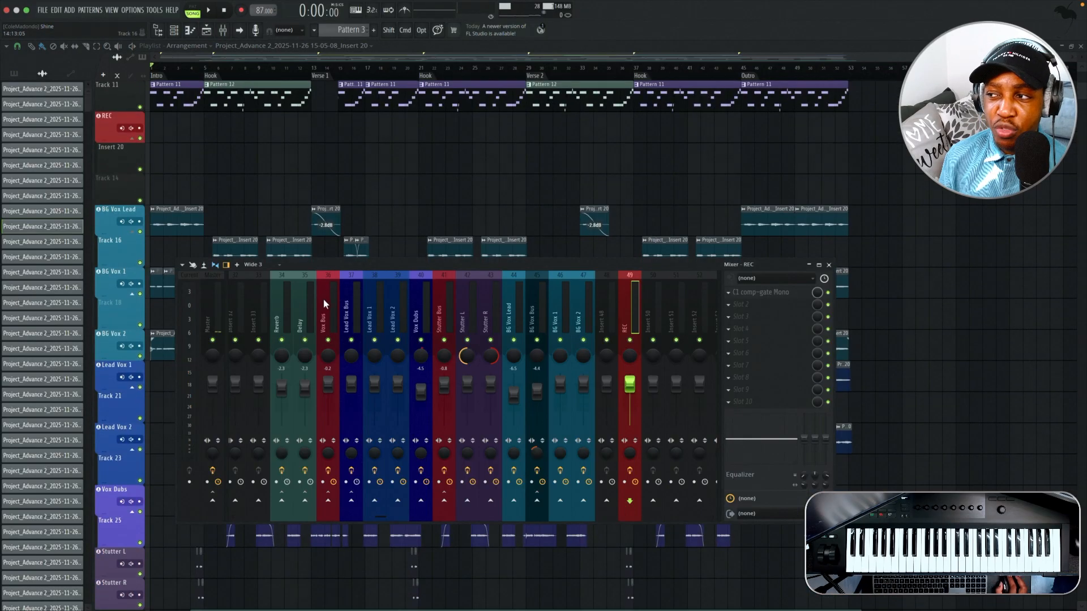
scroll(287, 290, "up", 10)
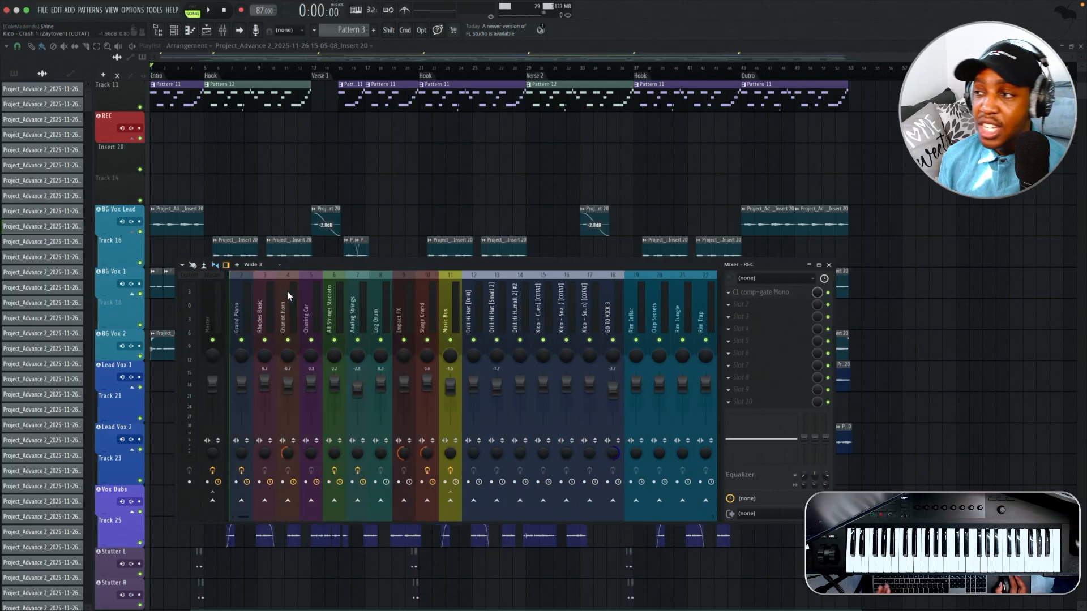
left_click(253, 264)
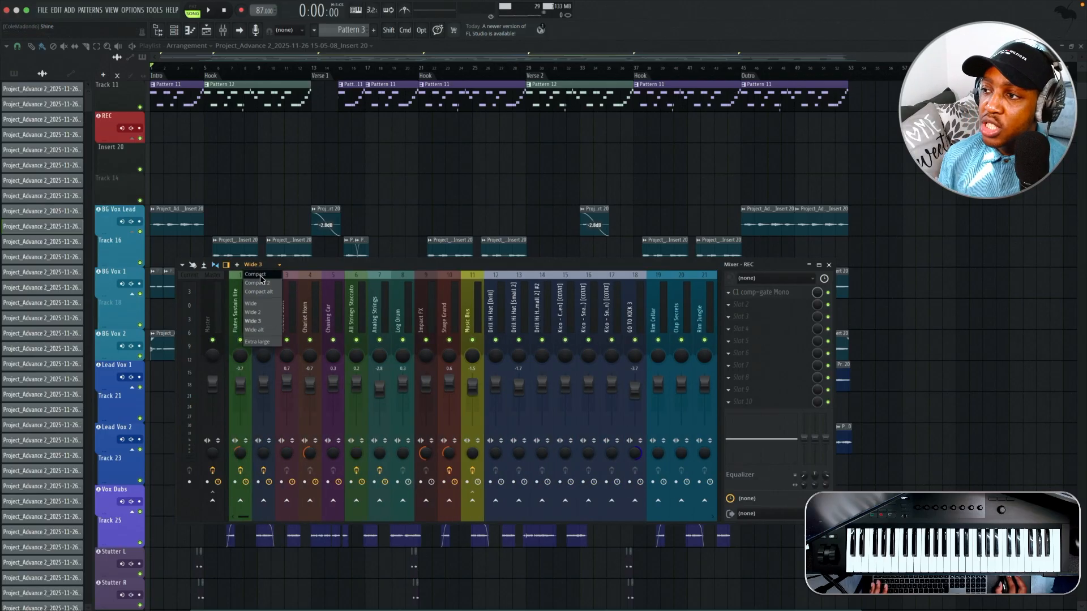
left_click(260, 274)
Step: Examine the mixer channels from the instruments and drums through the Percussion Bus and Music Master Bus to the Reverb and vocal channels
left_click(232, 244)
left_click(263, 251)
left_click(345, 260)
left_click(386, 261)
left_click(457, 263)
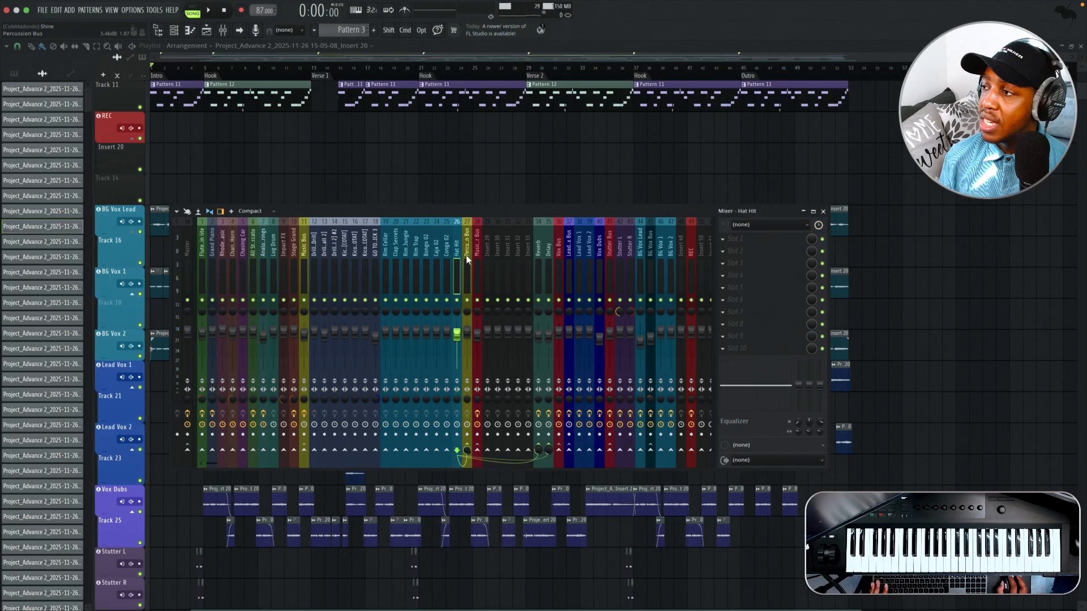
left_click(465, 260)
left_click(474, 254)
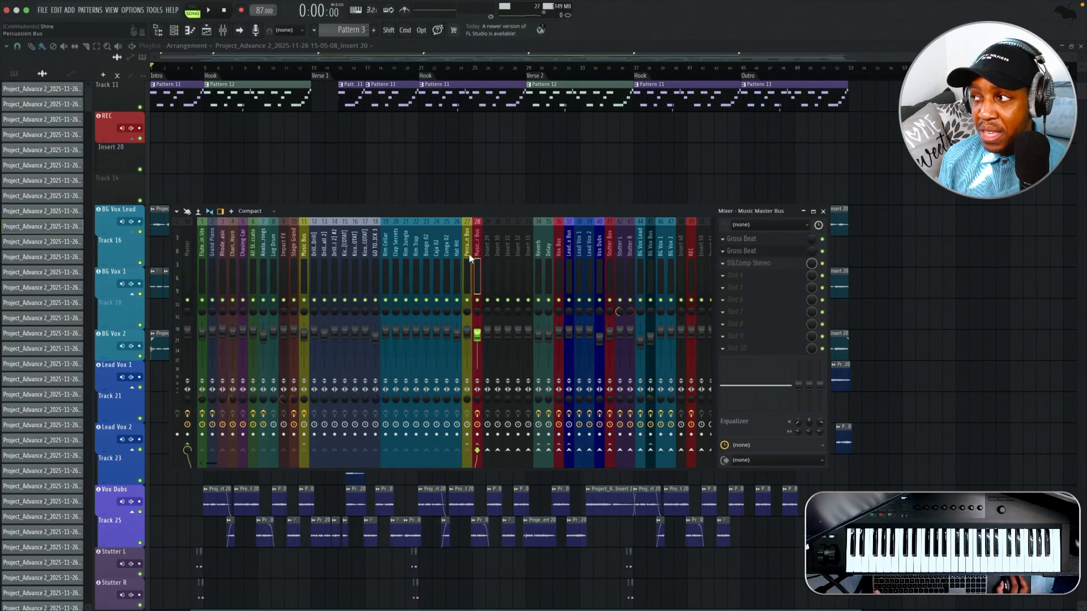
scroll(473, 251, "right", 5)
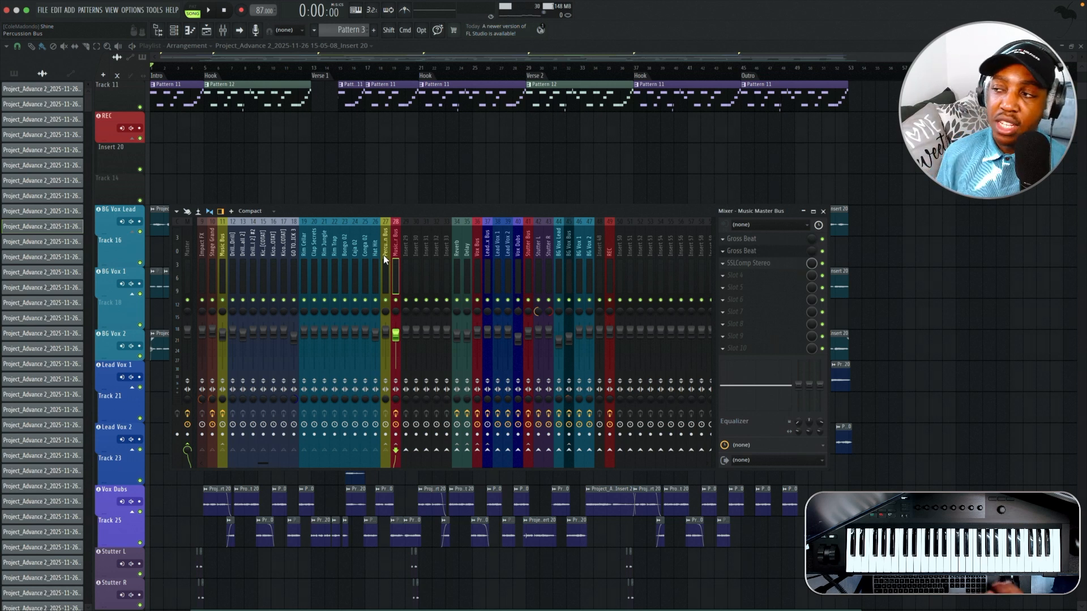
left_click(453, 260)
scroll(409, 269, "right", 5)
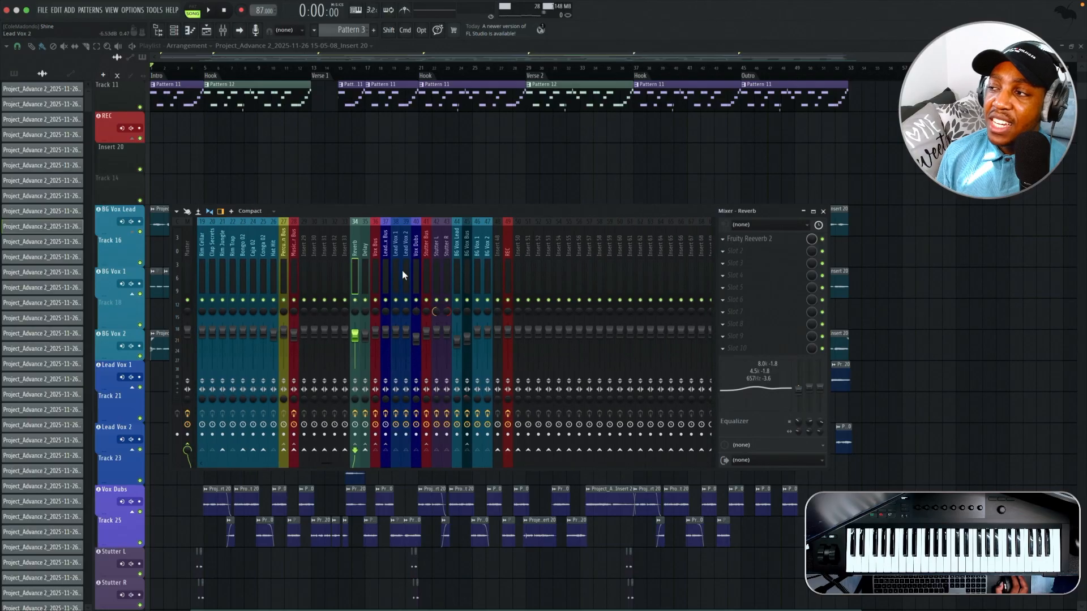
scroll(397, 267, "right", 1)
Step: Set the mixer layout to Wide and bring the reverb, delay and vocal channels into view
left_click(249, 211)
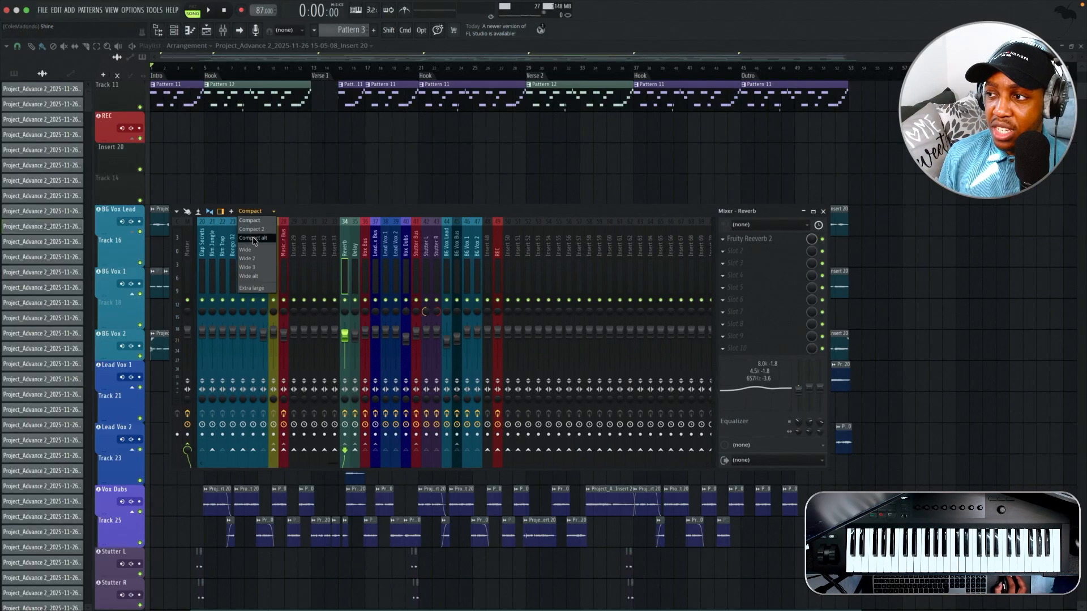
left_click(253, 251)
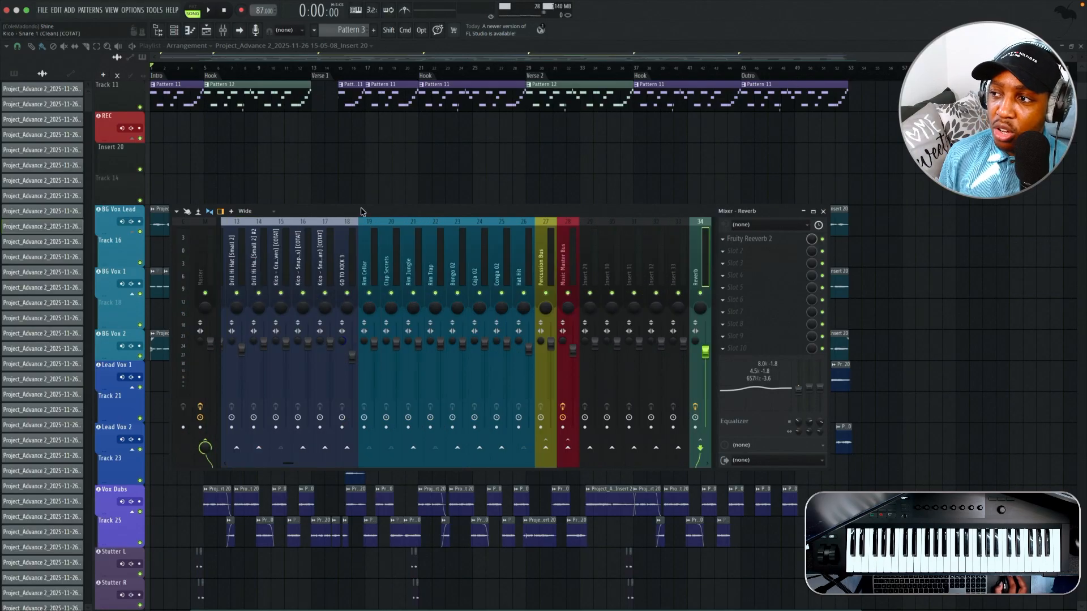
scroll(408, 243, "right", 8)
scroll(409, 245, "left", 2)
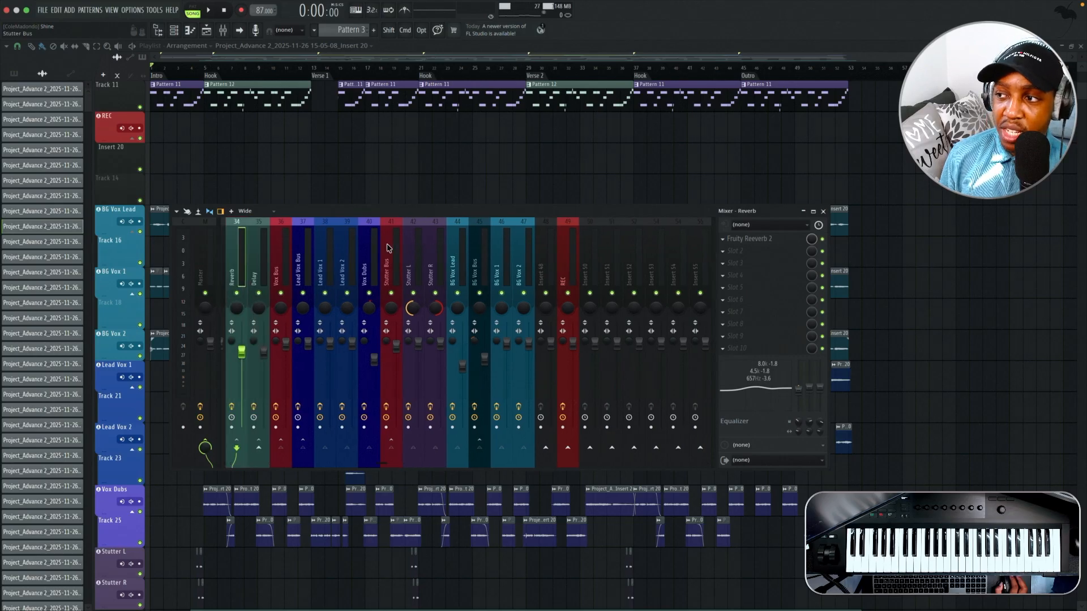
scroll(388, 247, "left", 1)
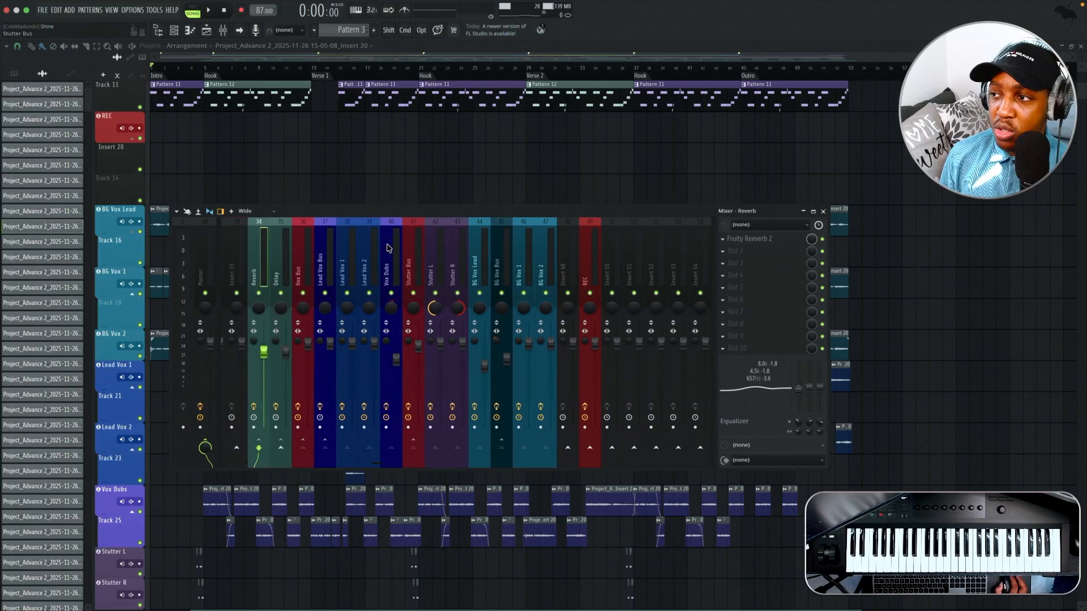
Step: Close the mixer and place the playhead at the start of the first Hook in the playlist
left_click(823, 211)
scroll(553, 177, "down", 1)
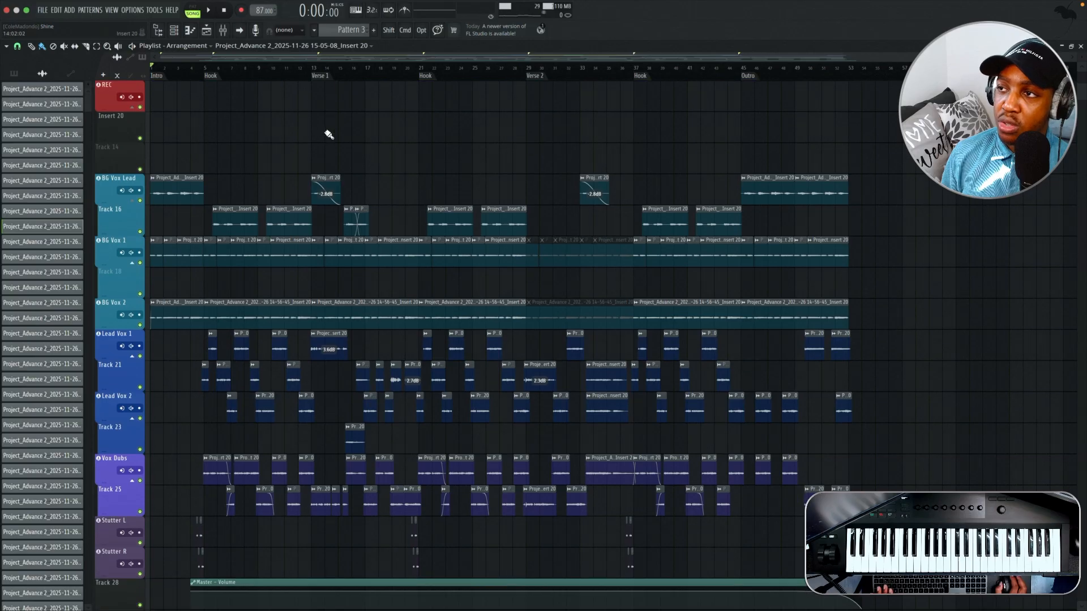
scroll(328, 139, "down", 1)
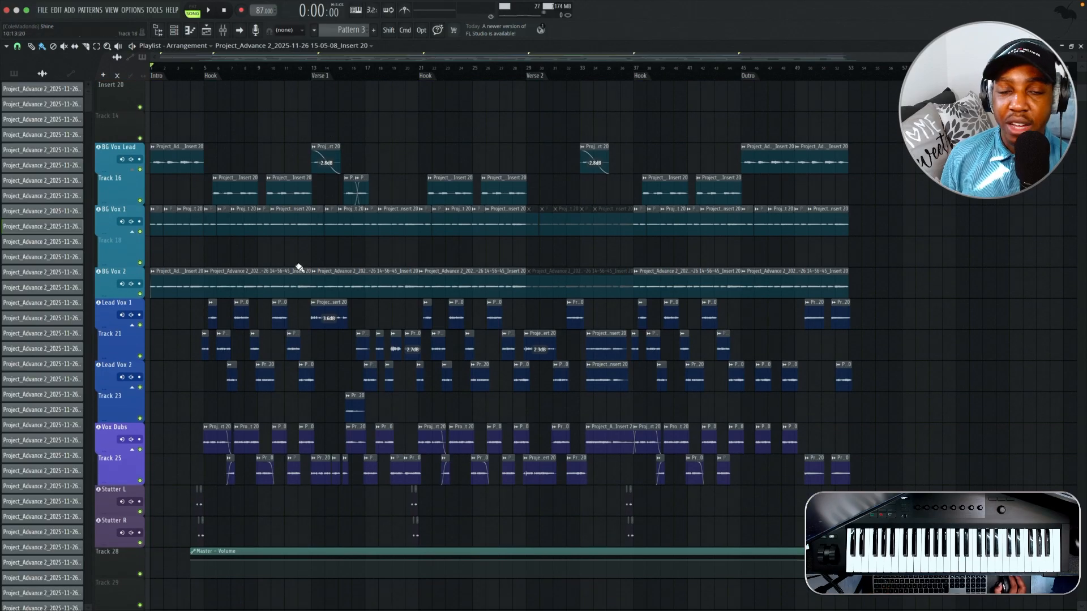
mouse_move(202, 69)
left_mouse_down()
mouse_move(687, 69)
mouse_move(209, 68)
left_mouse_up()
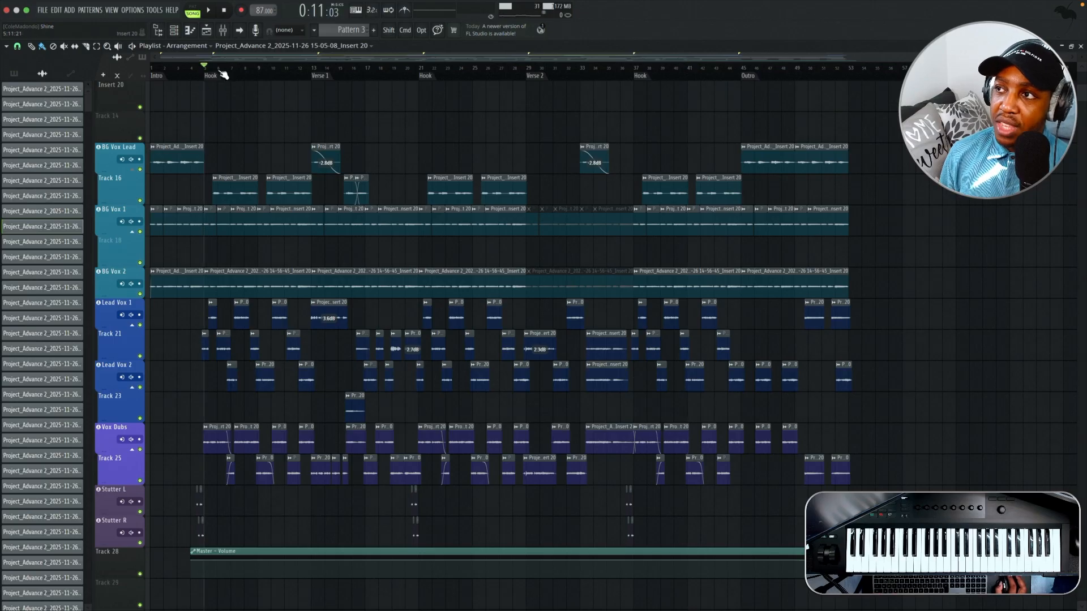
Step: Open the mixer and review the effects and routing of the Lead Vox Bus and Lead Vox 1 channels
left_click(223, 30)
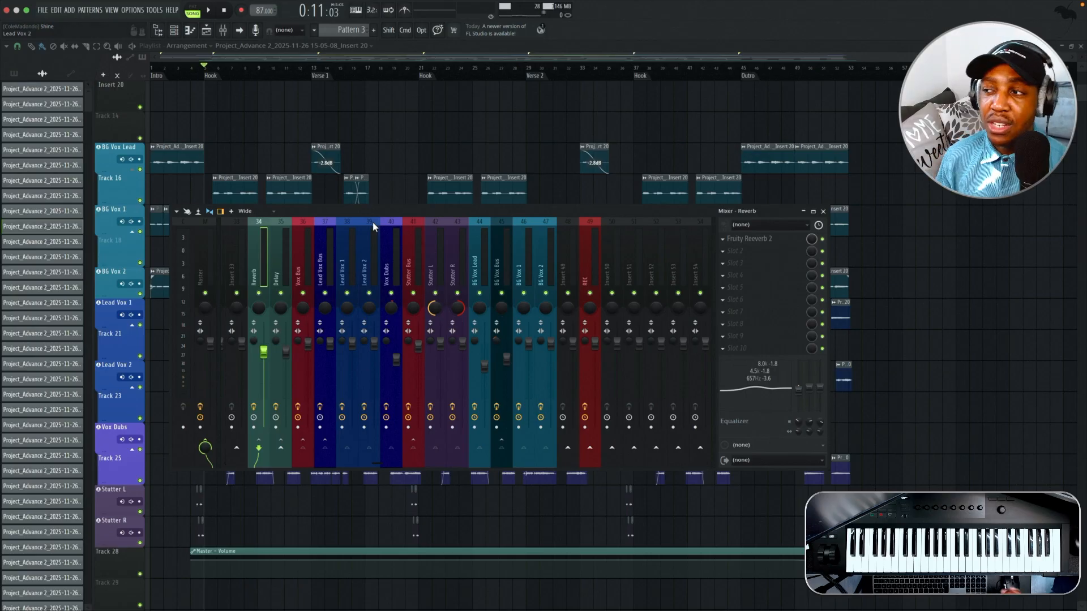
left_click(321, 258)
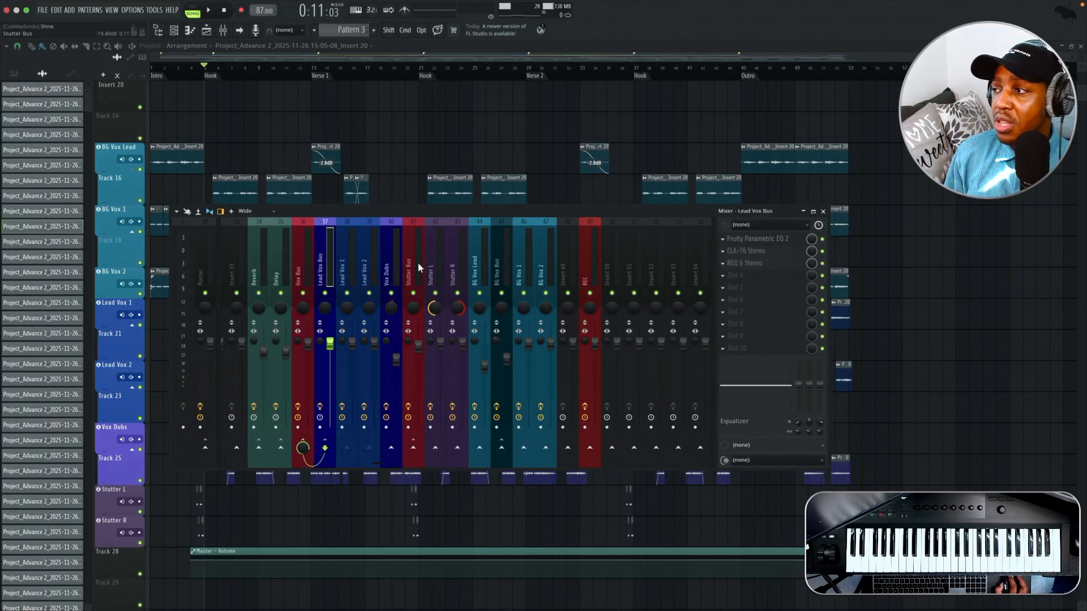
left_click(347, 266)
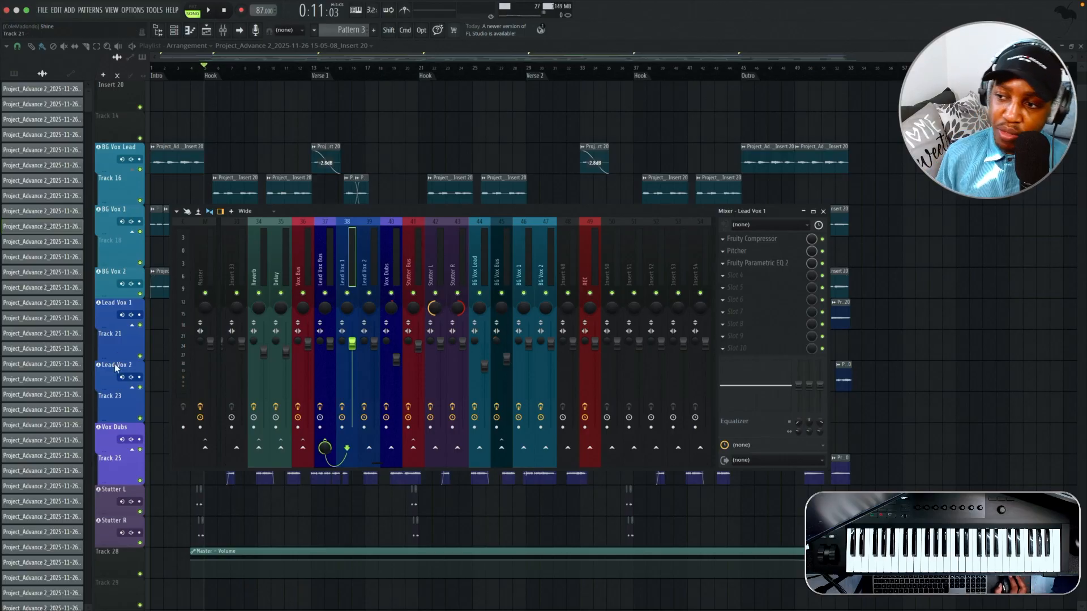
Step: Reposition the mixer to compare its vocal channels with the Lead Vox and Vox Dubs tracks in the playlist
left_click_drag(308, 217, 414, 232)
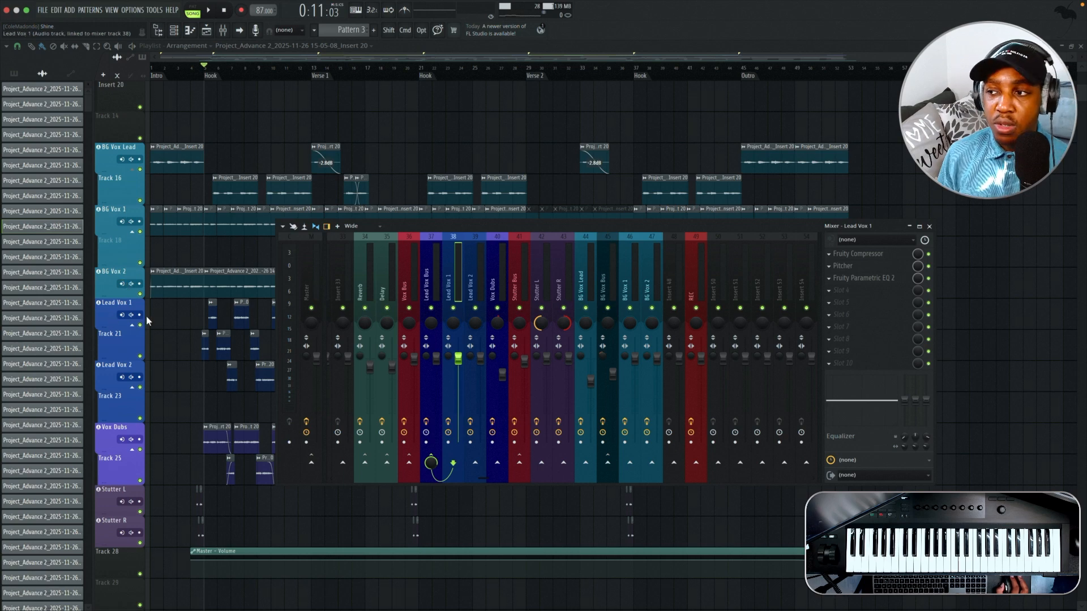
left_click_drag(417, 235, 303, 338)
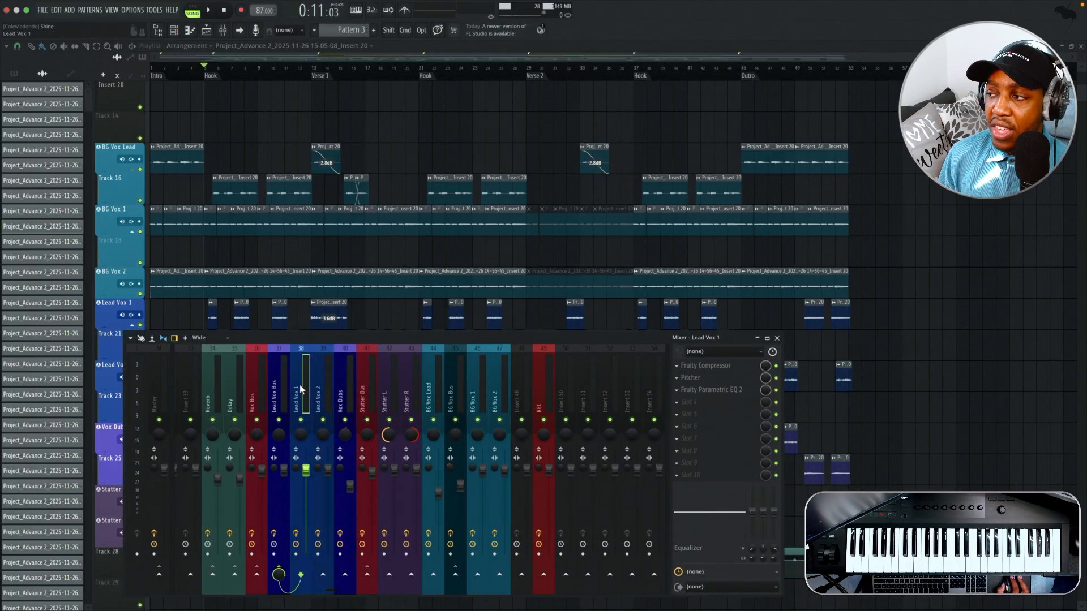
left_click_drag(321, 341, 332, 473)
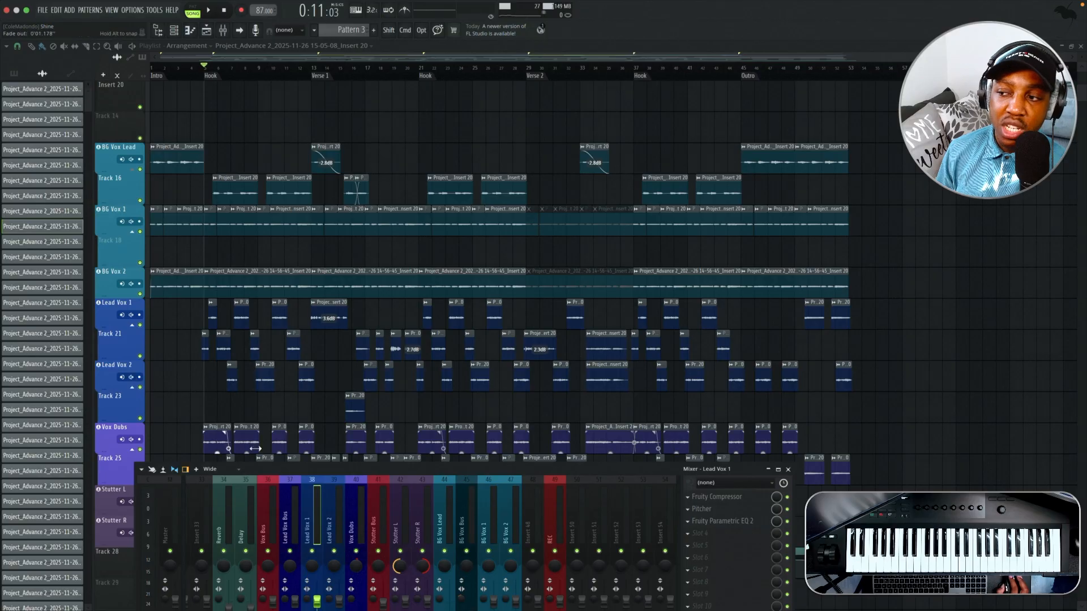
left_click_drag(306, 471, 292, 244)
Step: Review the routing and effects of the Lead Vox 2, Lead Vox 1, Lead Vox Bus and Vox Dubs mixer channels
scroll(303, 378, "down", 1)
left_click(302, 378)
left_click(302, 300)
left_click(278, 289)
left_click(258, 296)
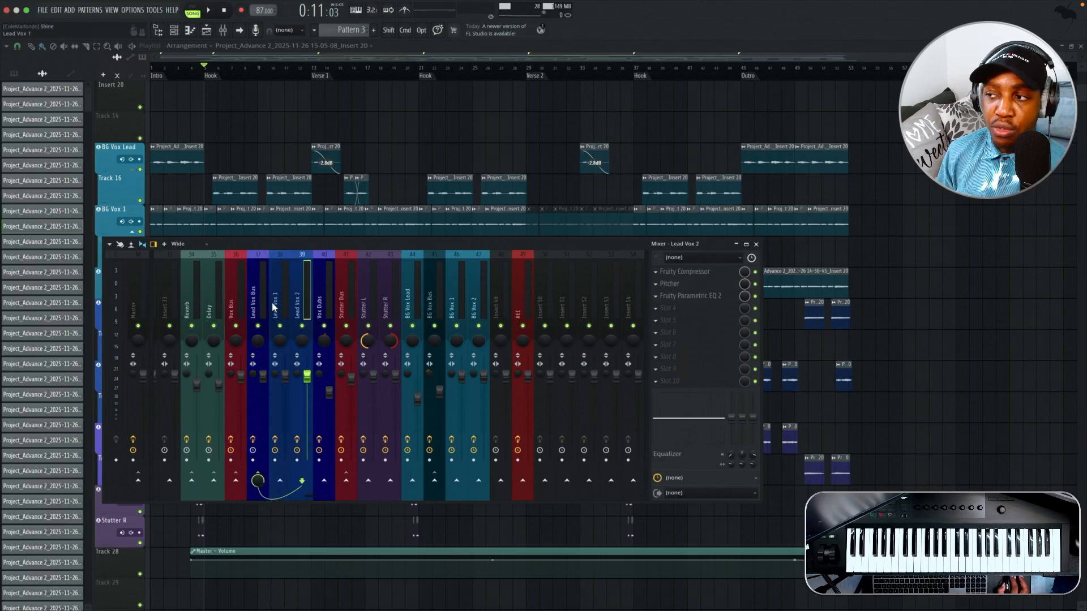
left_click(320, 304)
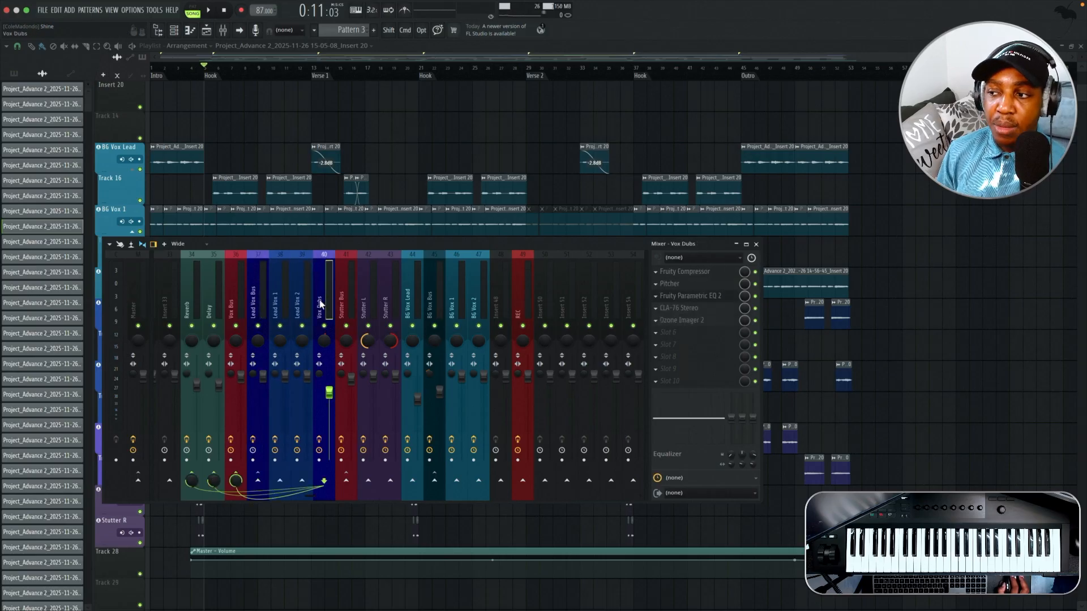
Step: Move the mixer clear of the playlist and examine the lead and dub vocal clips in the first Hook up close
left_click_drag(323, 253, 377, 551)
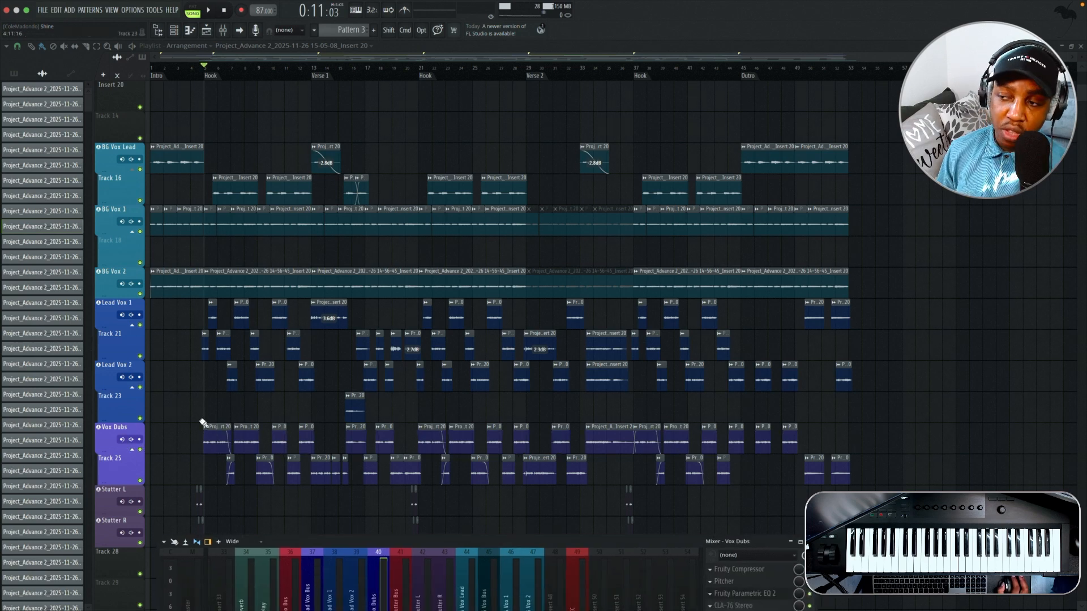
scroll(201, 435, "up", 6)
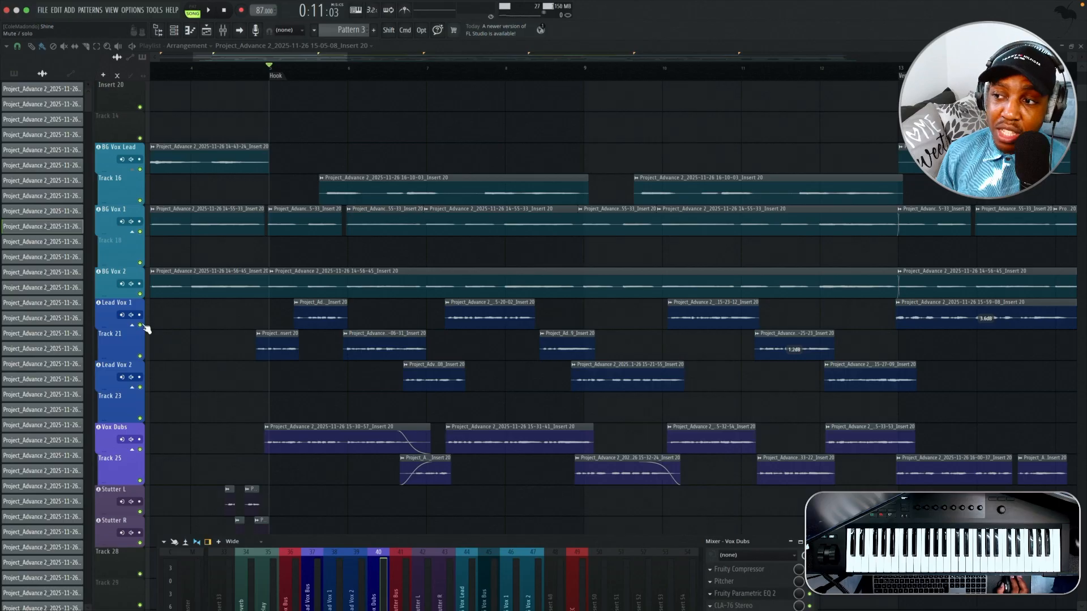
scroll(202, 364, "down", 6)
Step: Bring the mixer back up, mute the Music Master Bus channel and play the vocals from the first Hook
left_click_drag(335, 537, 342, 265)
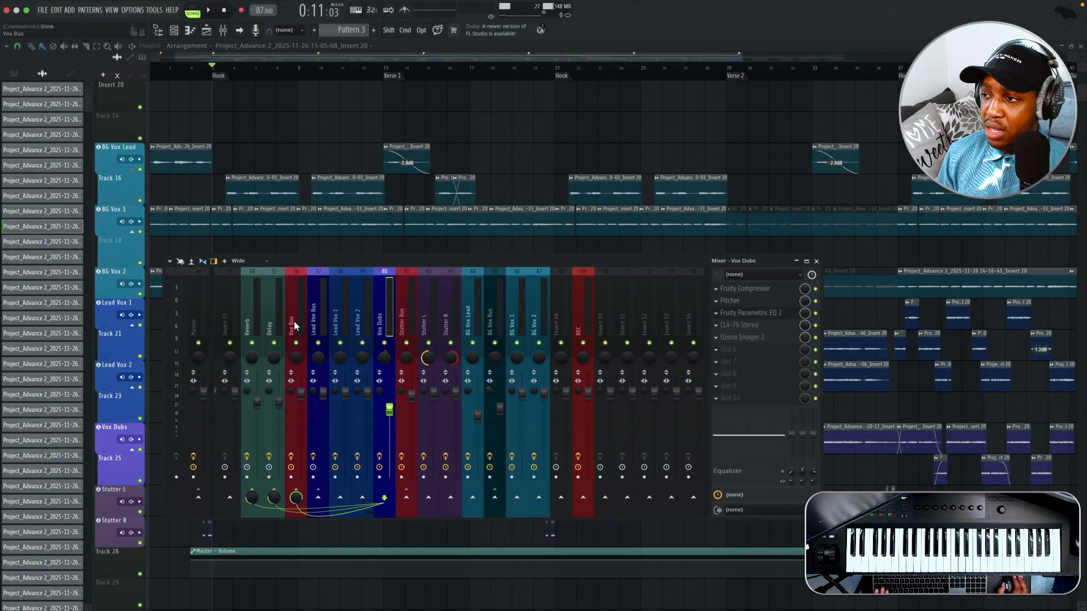
scroll(293, 321, "up", 11)
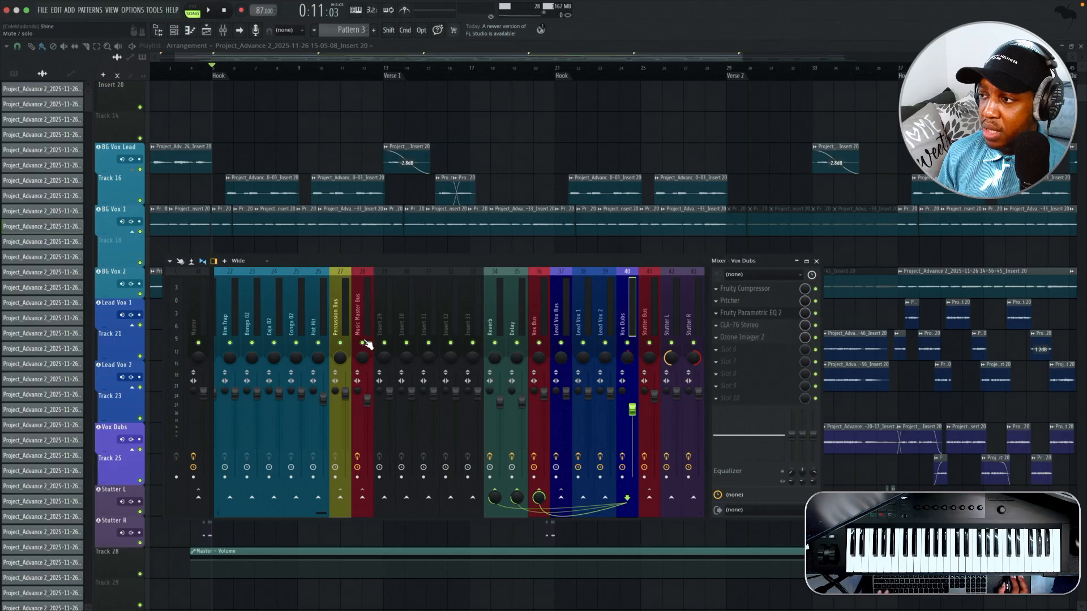
scroll(470, 321, "down", 2)
key("space")
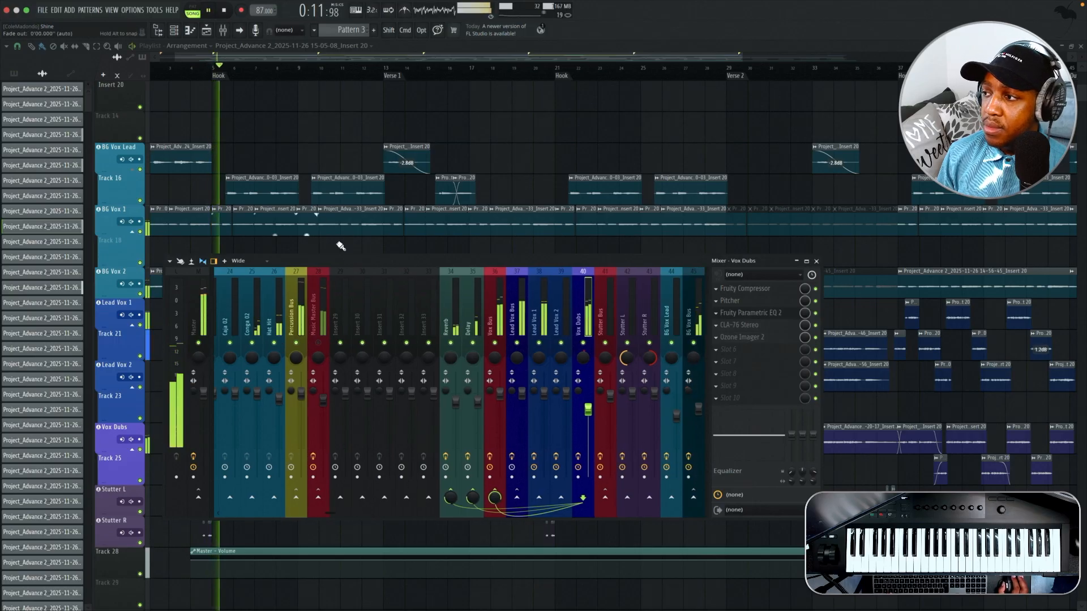
Step: Reopen the mixer, bring the lead, dub, stutter and background vocal channels into view, and play the vocals
key("space")
key("F9")
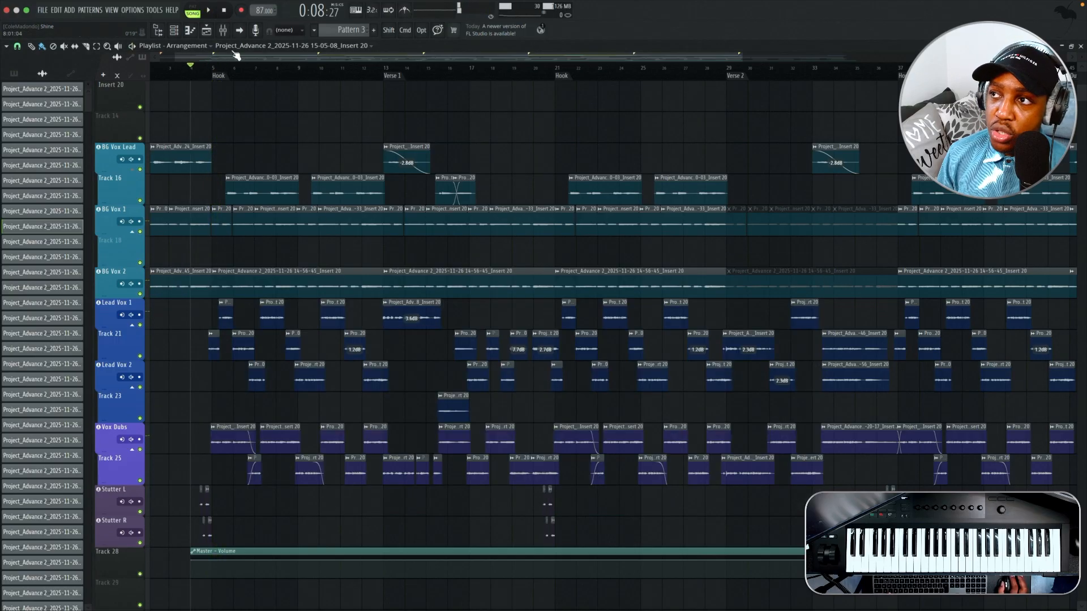
left_click(223, 30)
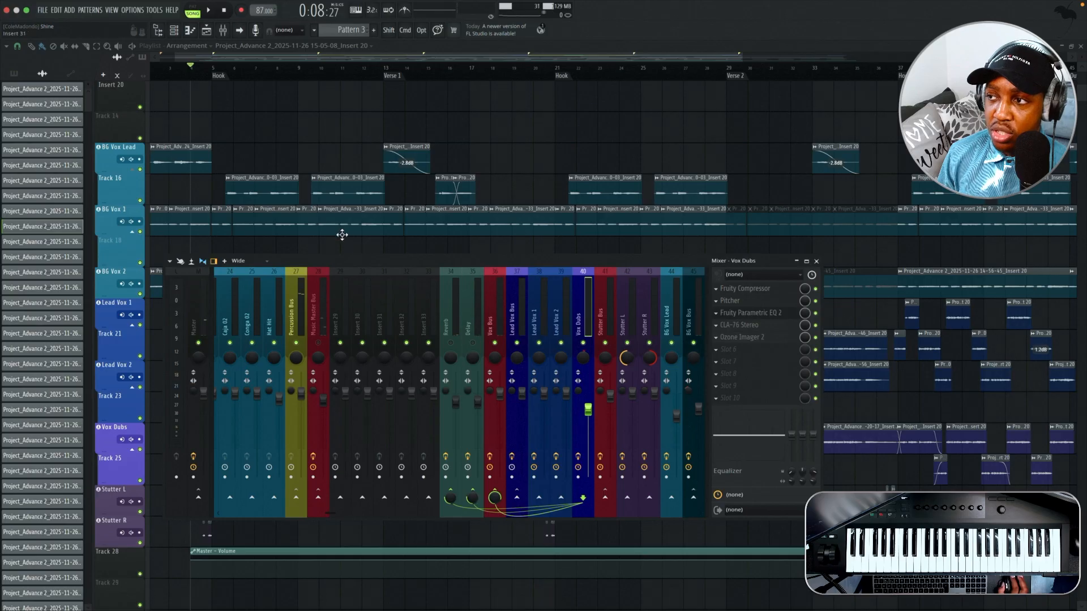
scroll(375, 311, "down", 6)
scroll(375, 307, "down", 1)
key("space")
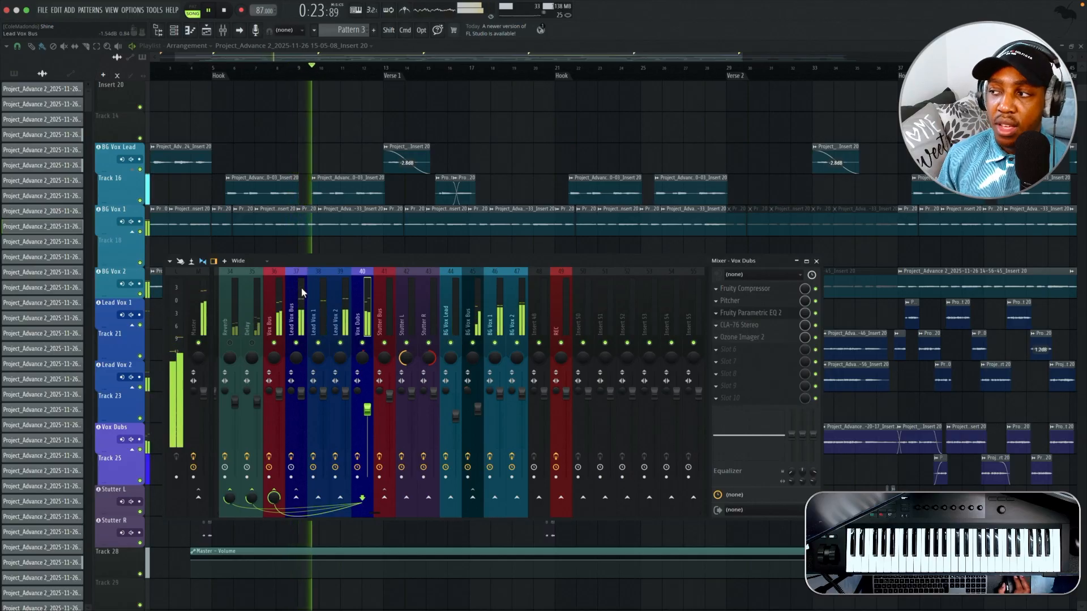
key("space")
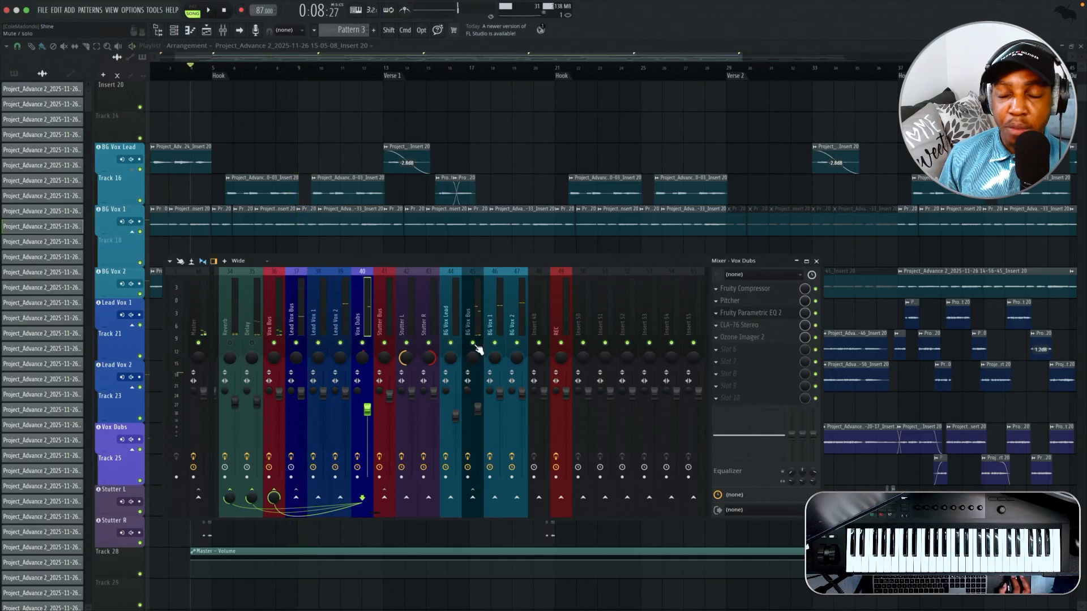
Step: Shift the mixer off the background vocal clips, mute the BG Vox Bus and BG Vox Lead channels, and replay the vocals
left_click_drag(446, 274, 645, 318)
key("space")
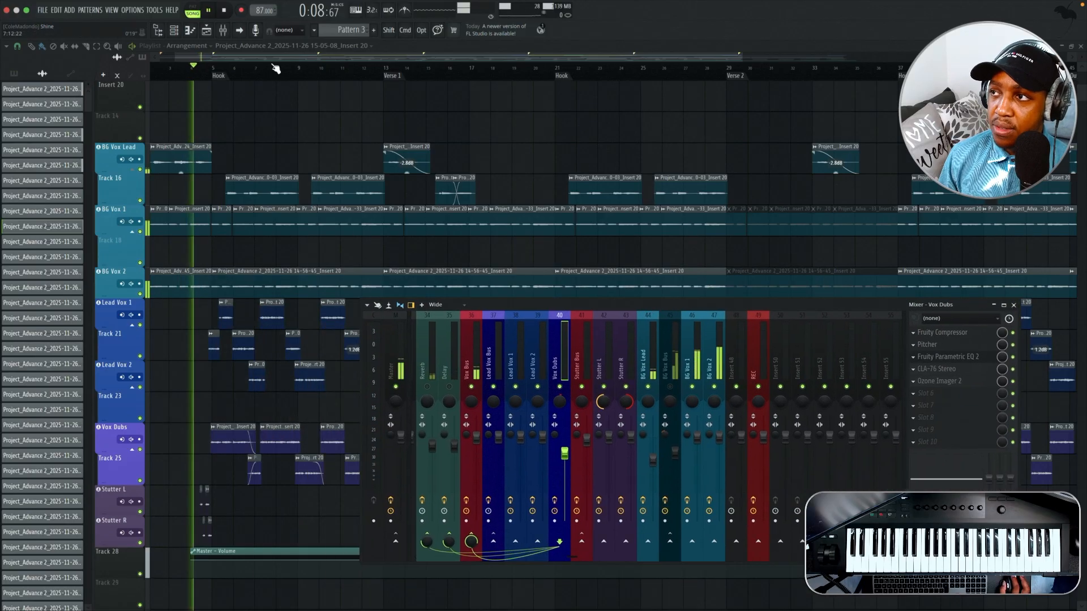
scroll(352, 94, "down", 1)
key("space")
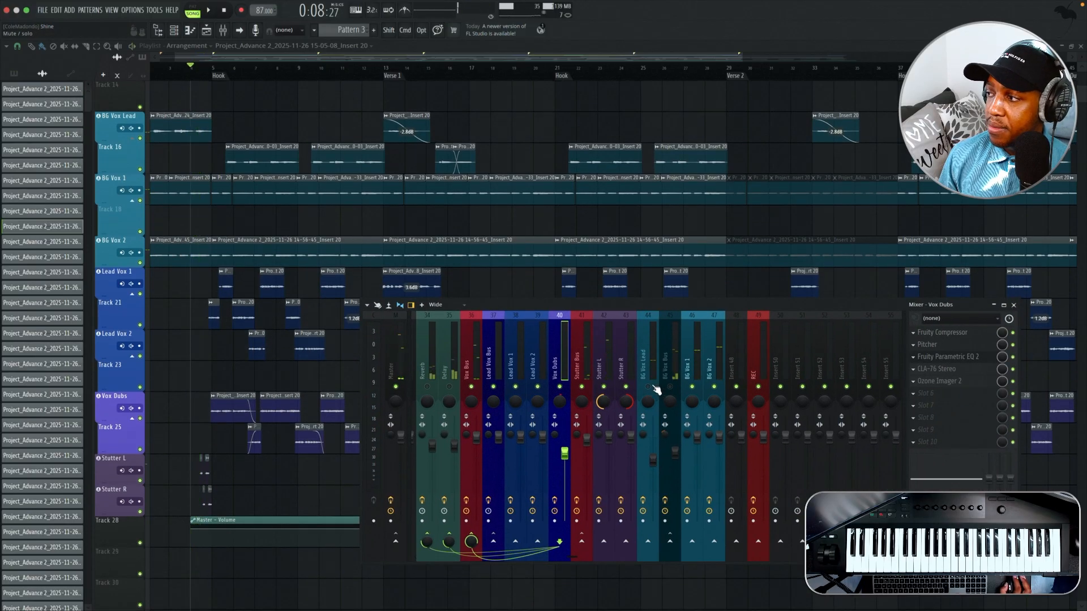
key("space")
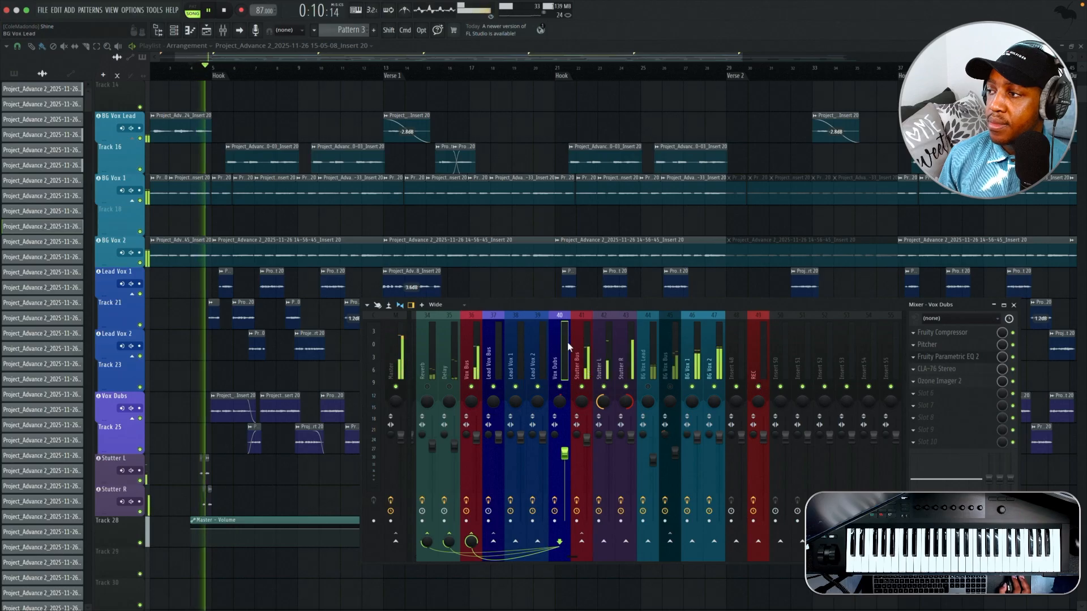
Step: Reposition the mixer below the Lead Vox and Vox Dubs tracks and follow their clips against the channel levels during playback
left_click_drag(522, 304, 279, 360)
scroll(357, 311, "down", 2)
scroll(356, 311, "down", 1)
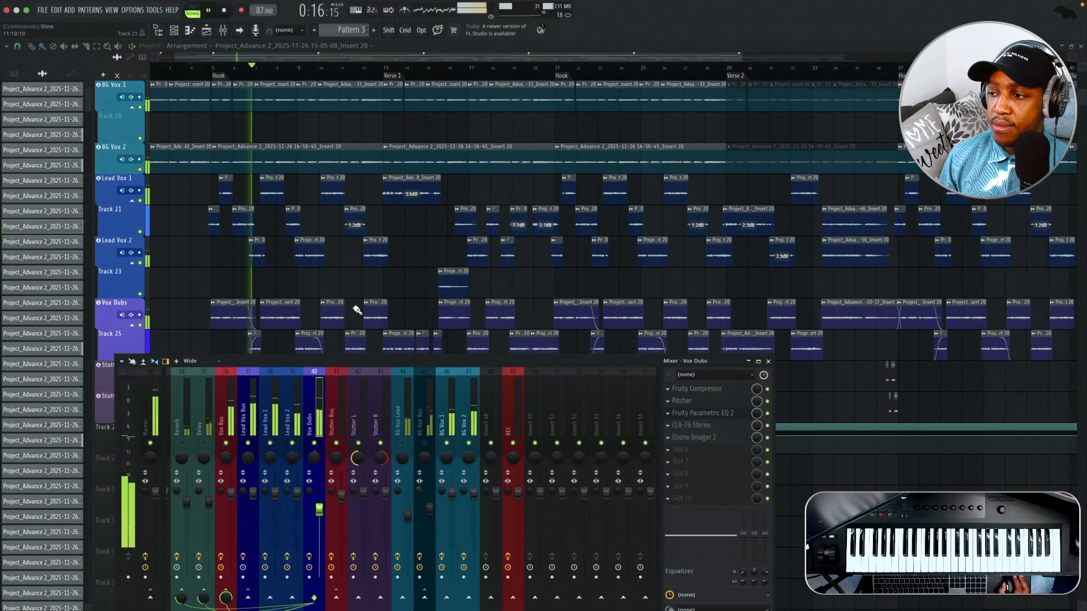
scroll(334, 297, "down", 1)
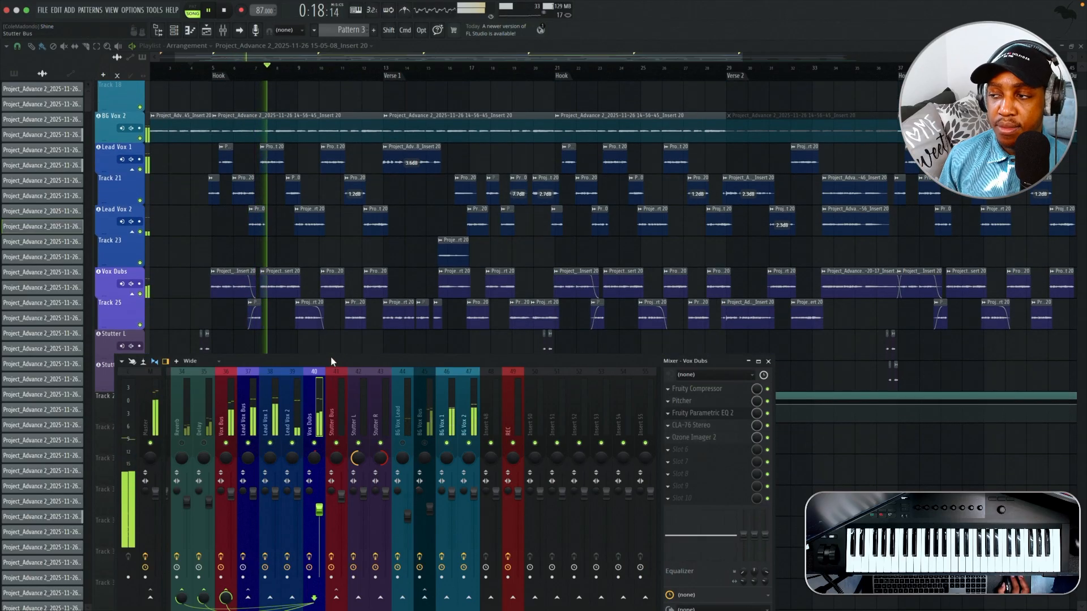
left_click_drag(317, 365, 335, 337)
key("space")
Step: Bypass the effects on the Lead Vox 1 channel, mute the Stutter Bus and play the dry vocals
left_click(284, 386)
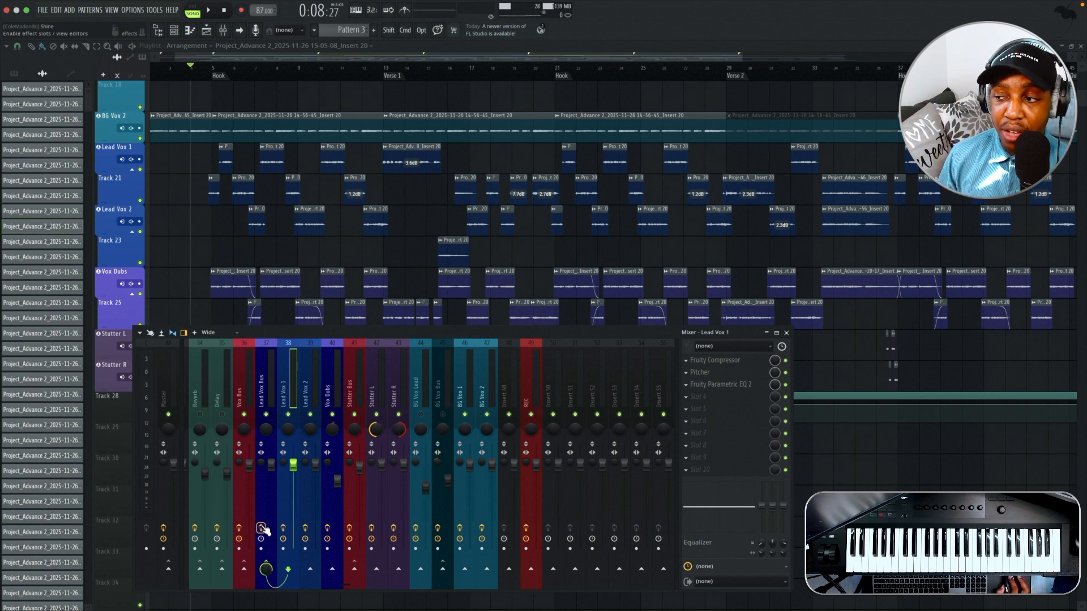
left_click(287, 530)
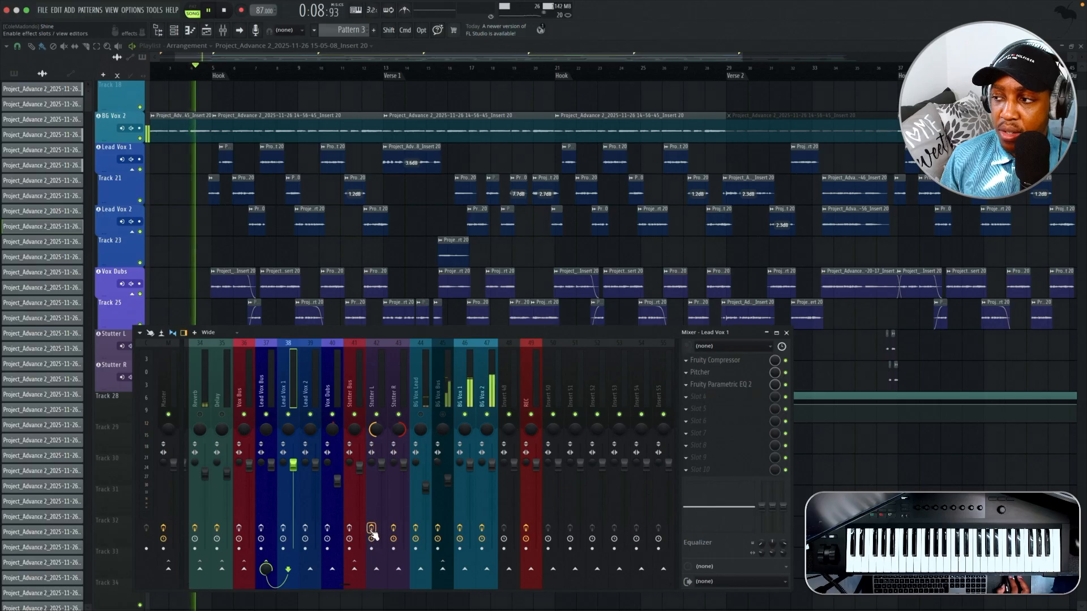
left_click(355, 417)
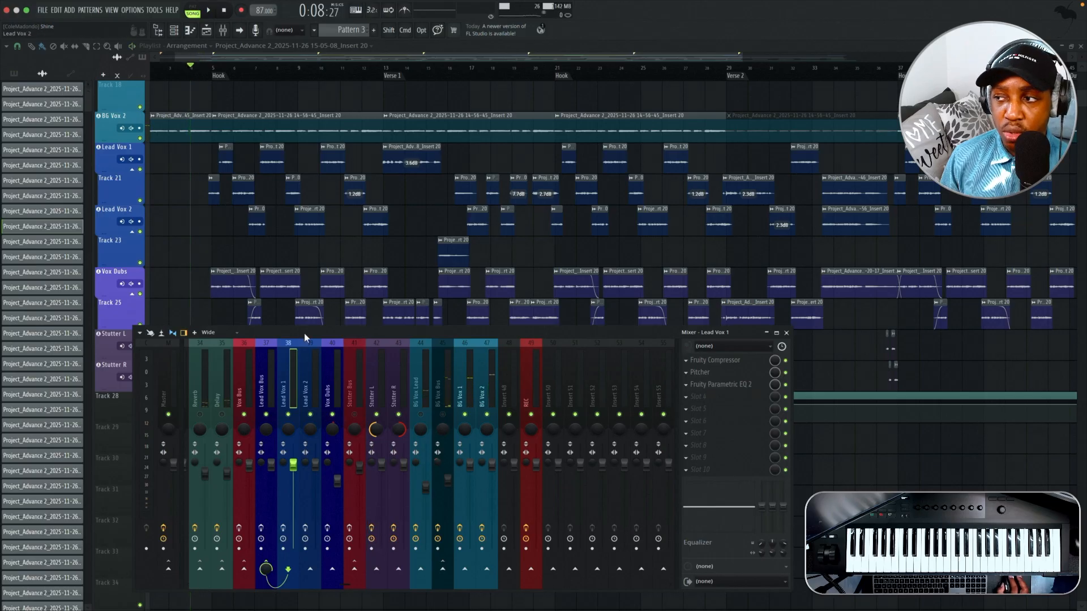
key("space")
Step: Review the effects and routing of the Vox Bus and Lead Vox Bus channels
left_click(236, 385)
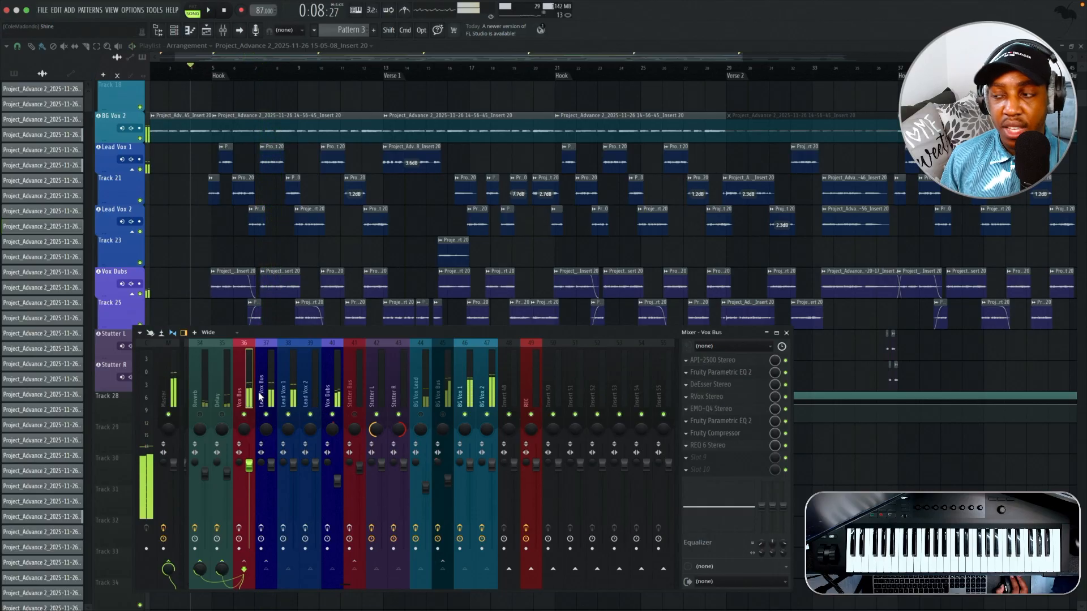
key("space")
left_click(262, 393)
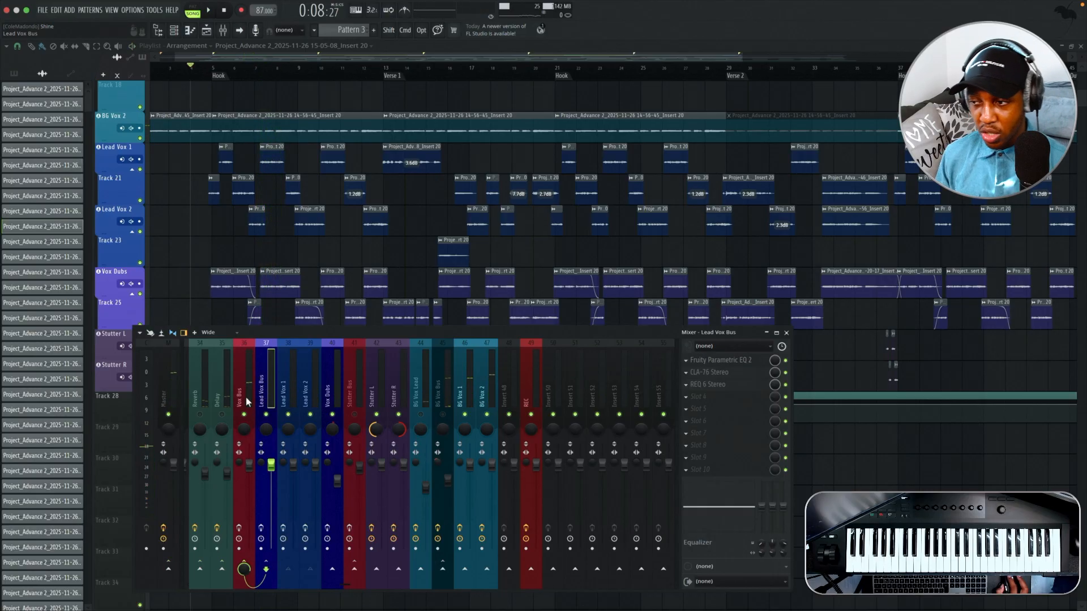
Step: Inspect the Ozone 9 Elements maximizer on the Master channel and close it
left_click(161, 397)
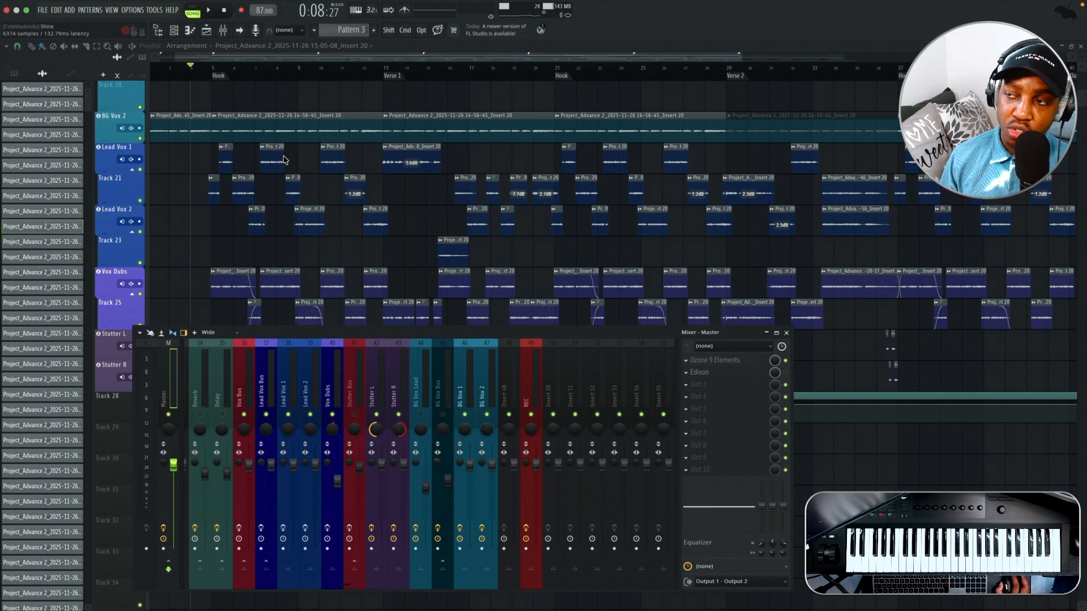
left_click(715, 360)
left_click(634, 216)
left_click_drag(1026, 172, 801, 160)
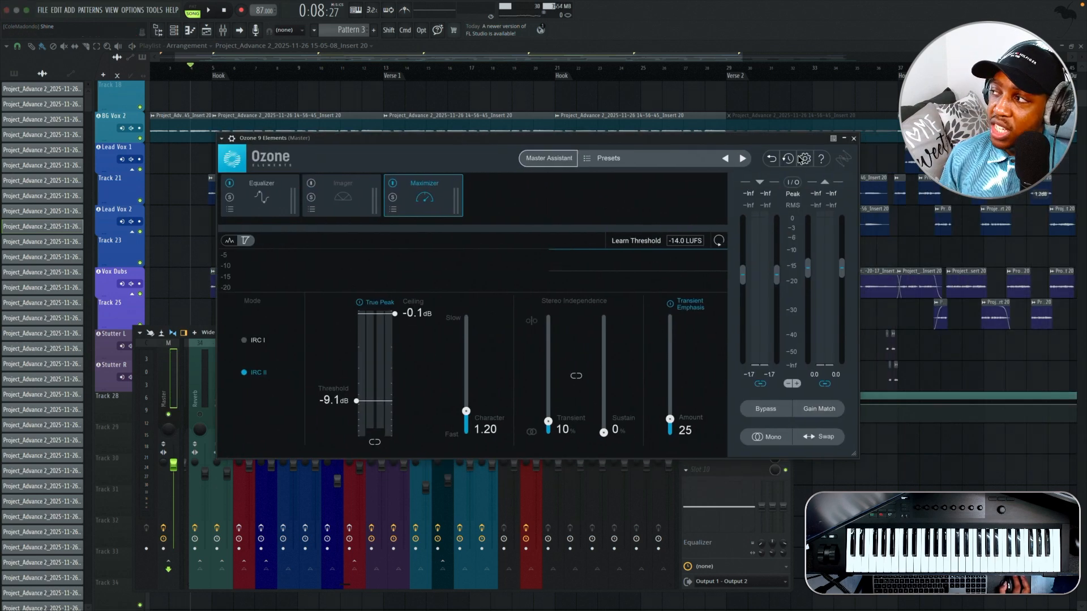
left_click(854, 139)
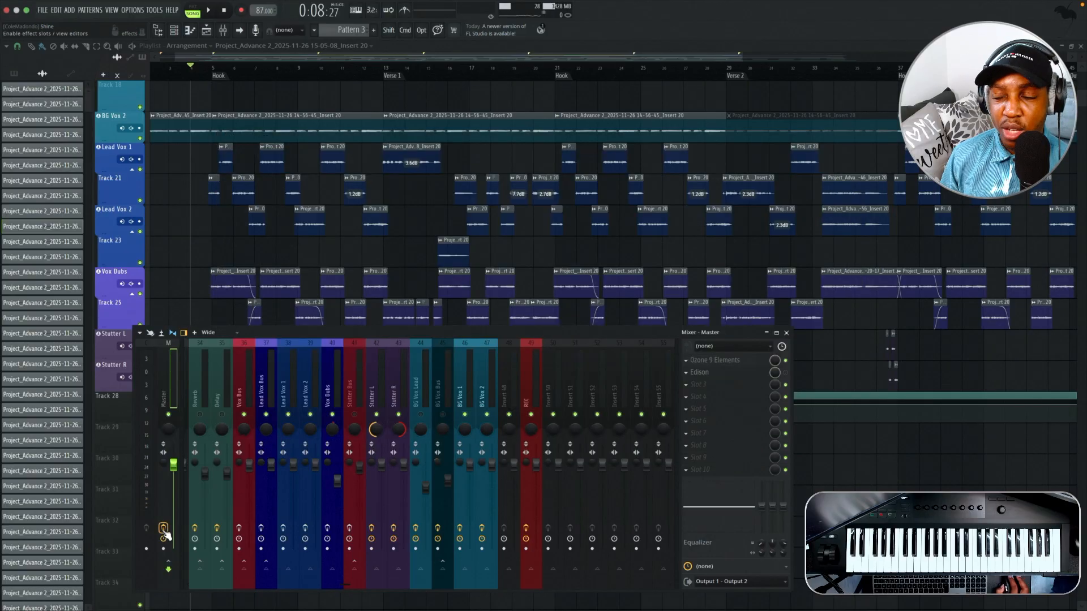
Step: Select the Lead Vox 1 channel, set the playback position to the first Hook marker and move the mixer higher
left_click(264, 397)
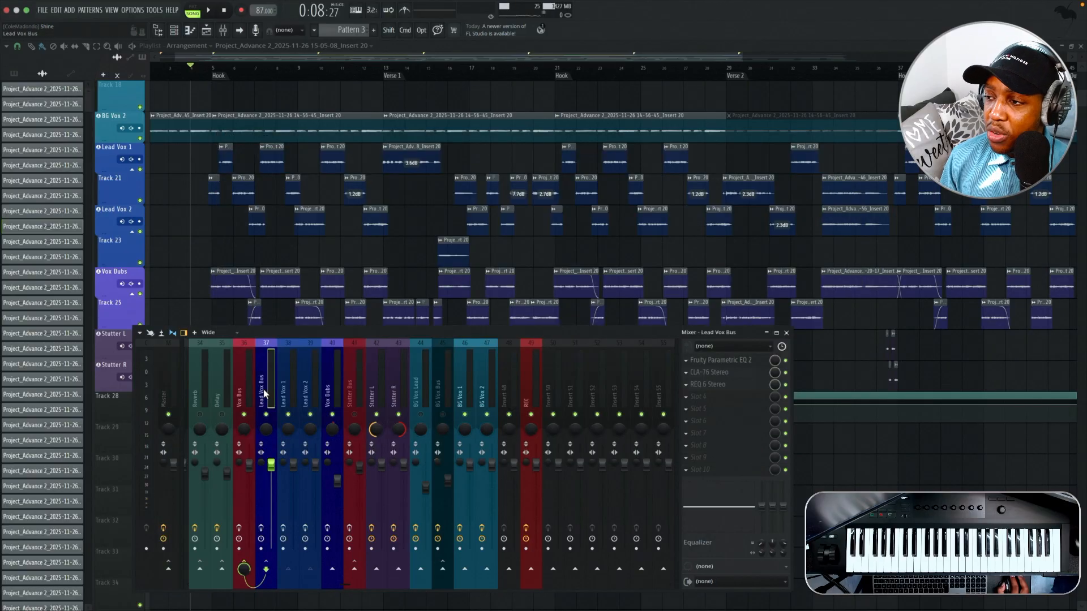
left_click(288, 370)
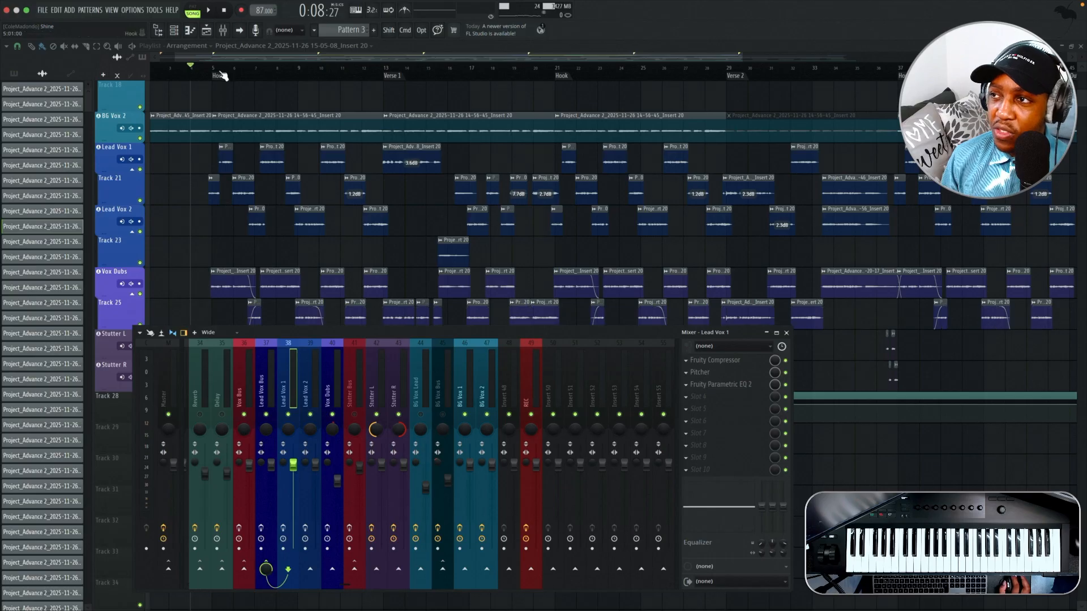
left_click(222, 76)
left_click(205, 30)
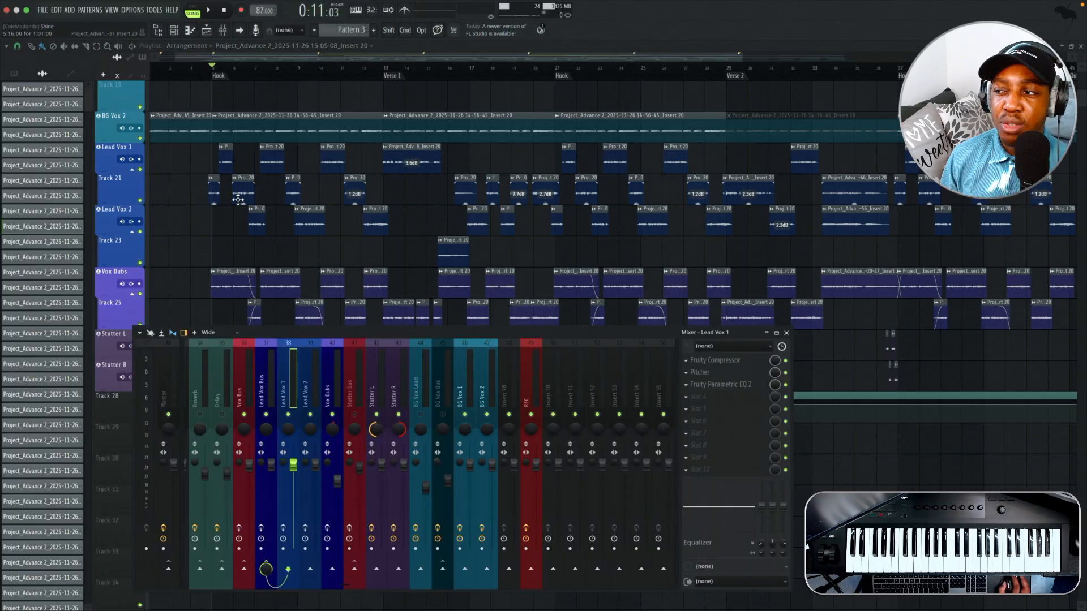
left_click_drag(301, 331, 291, 292)
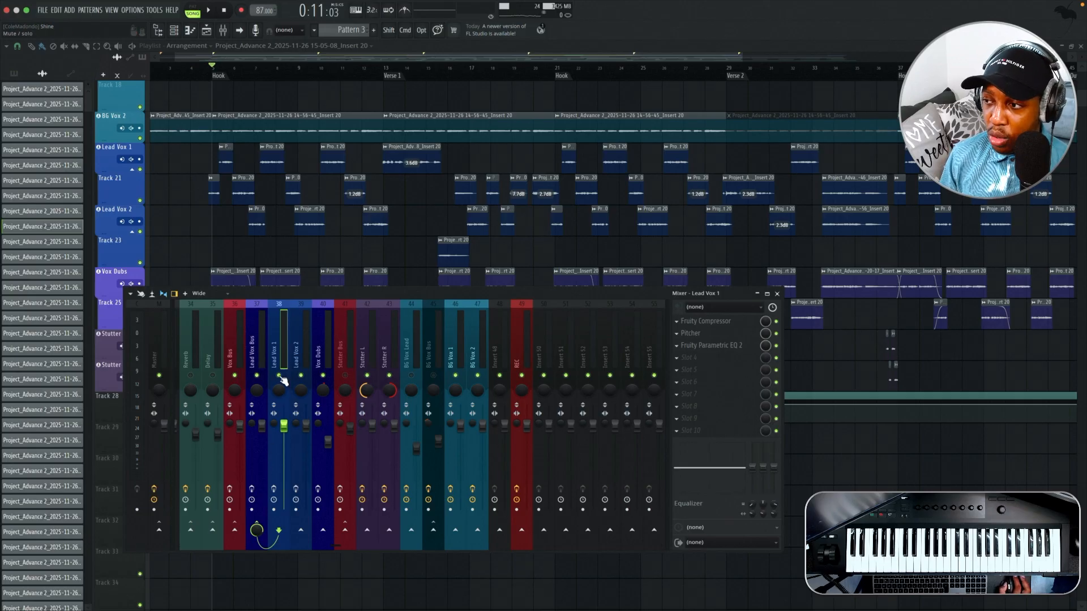
Step: Solo Lead Vox 1, switch off the Delay and Reverb channels, and play the dry lead vocal from the Hook
key("space")
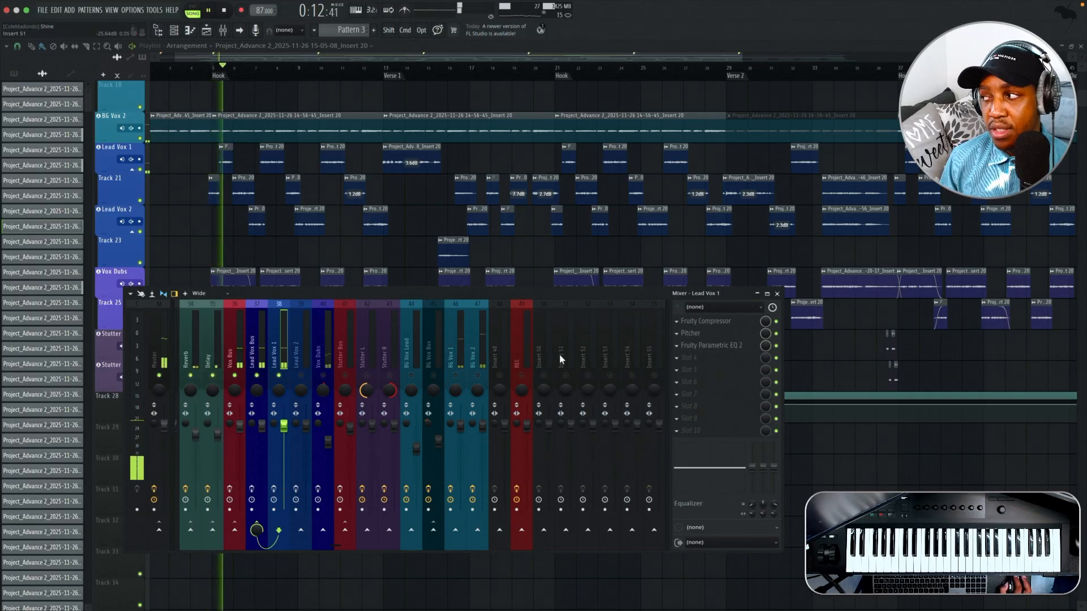
left_click(213, 376)
key("space")
left_click(190, 376)
key("space")
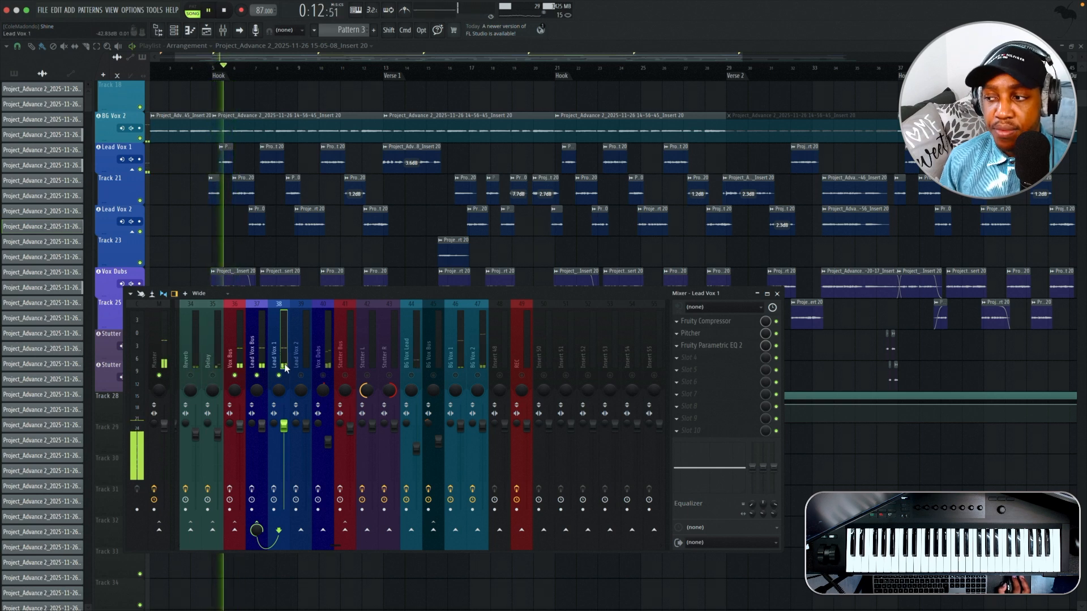
key("space")
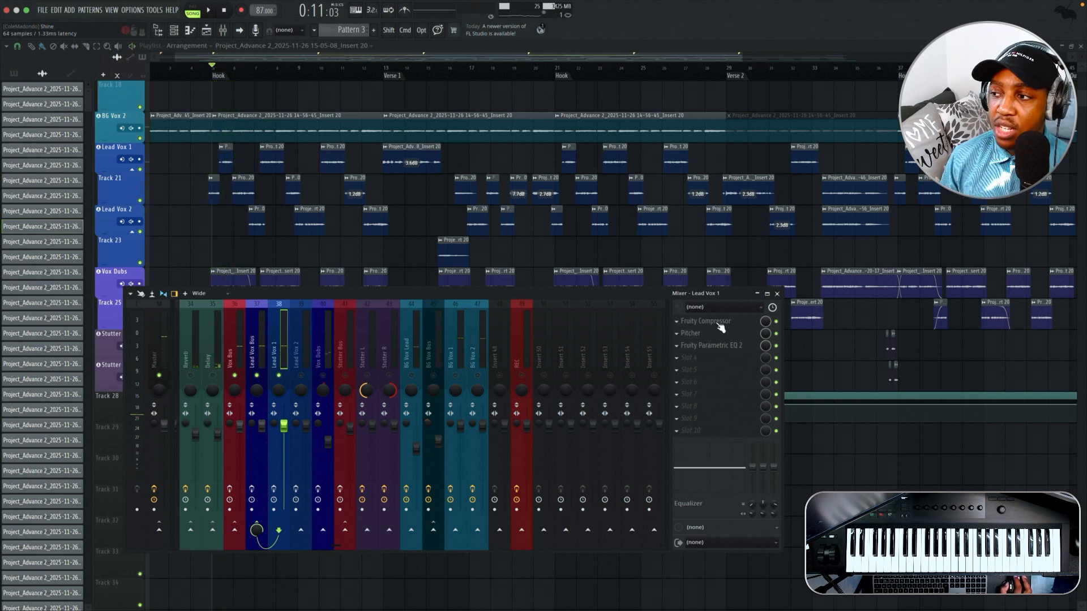
Step: Open Lead Vox 1's Fruity Compressor, turn the channel effects on with its three plugins bypassed, and play the unprocessed vocal
left_click(718, 323)
left_click_drag(180, 149, 188, 218)
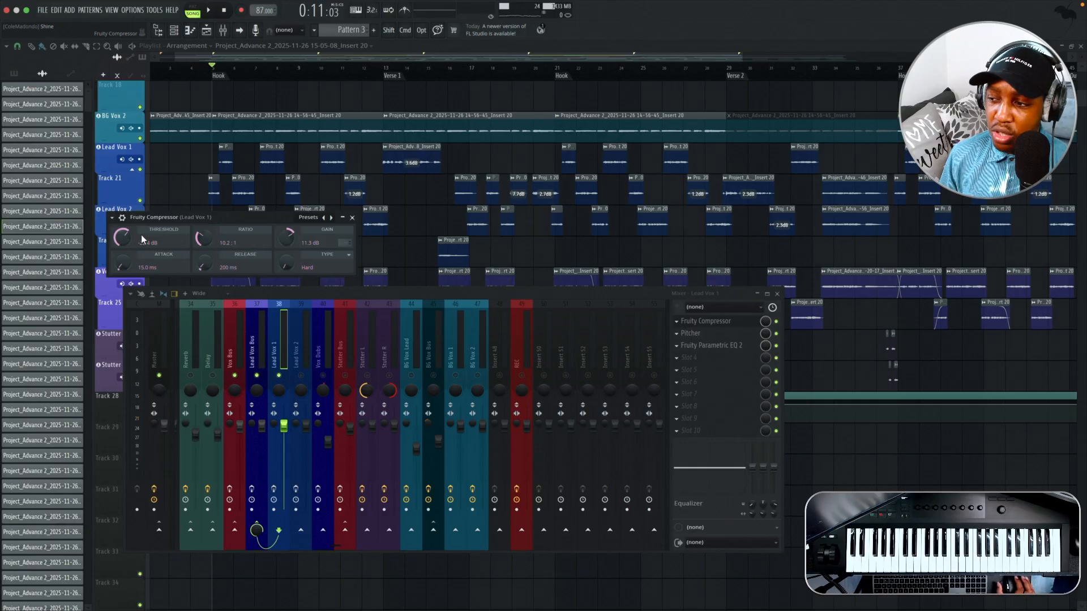
left_click(274, 489)
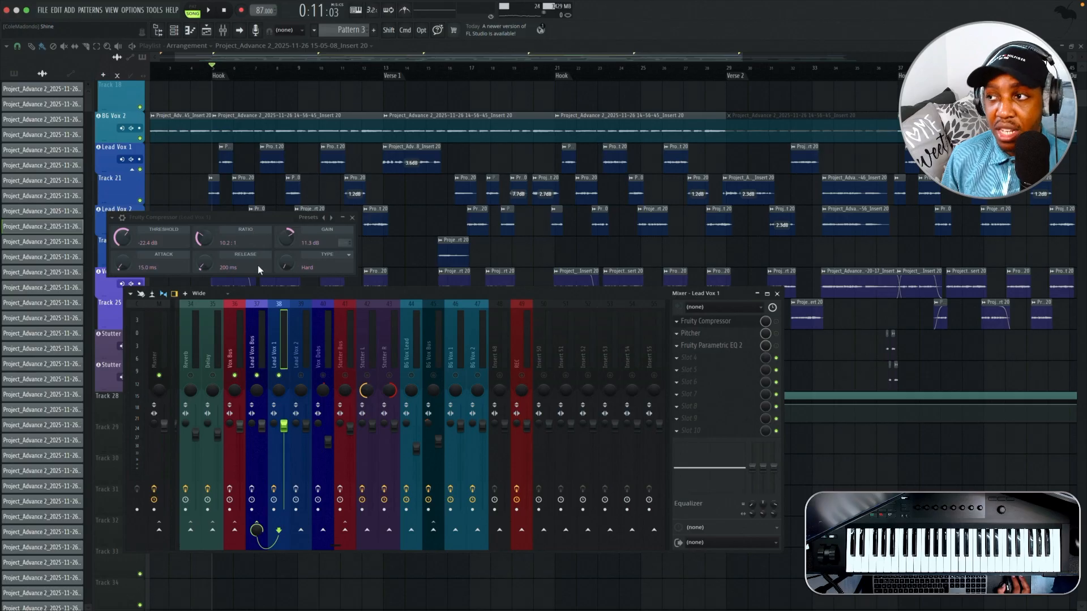
key("space")
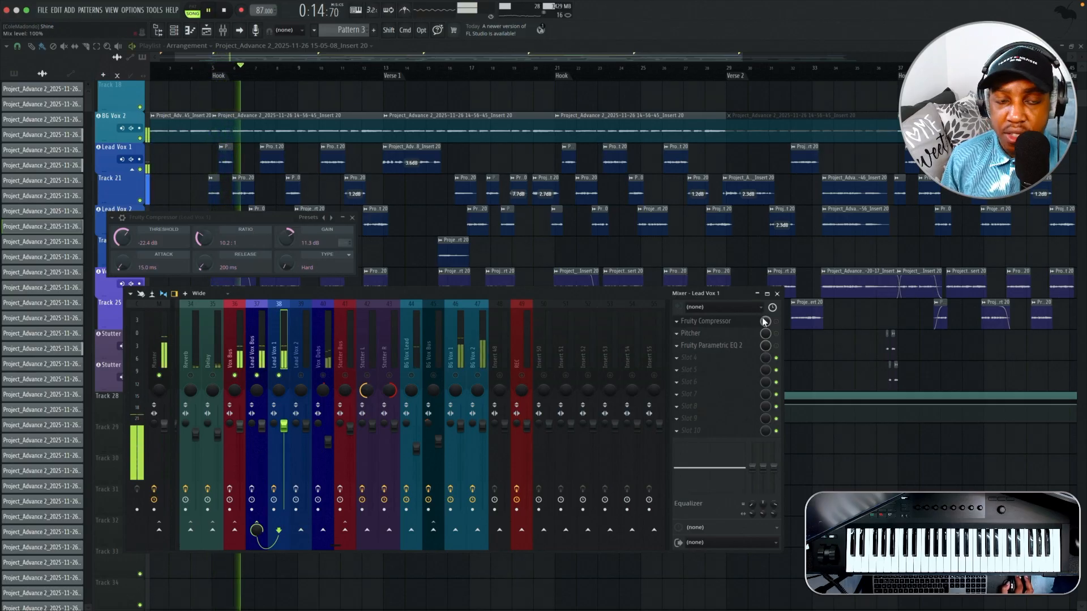
key("space")
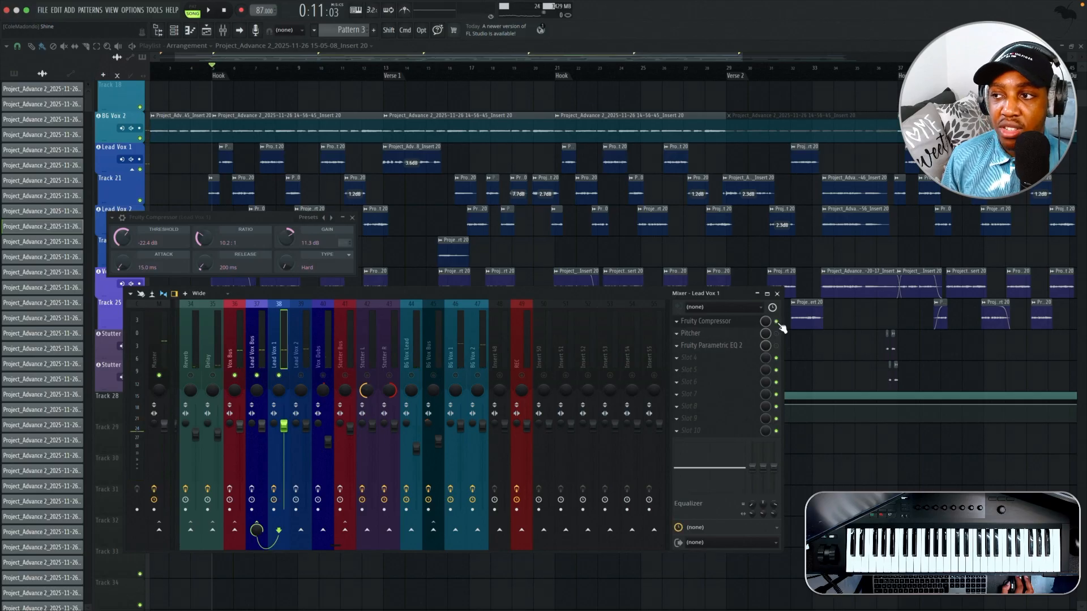
Step: Enable the Fruity Compressor on Lead Vox 1, play the compressed vocal and close the compressor window
key("space")
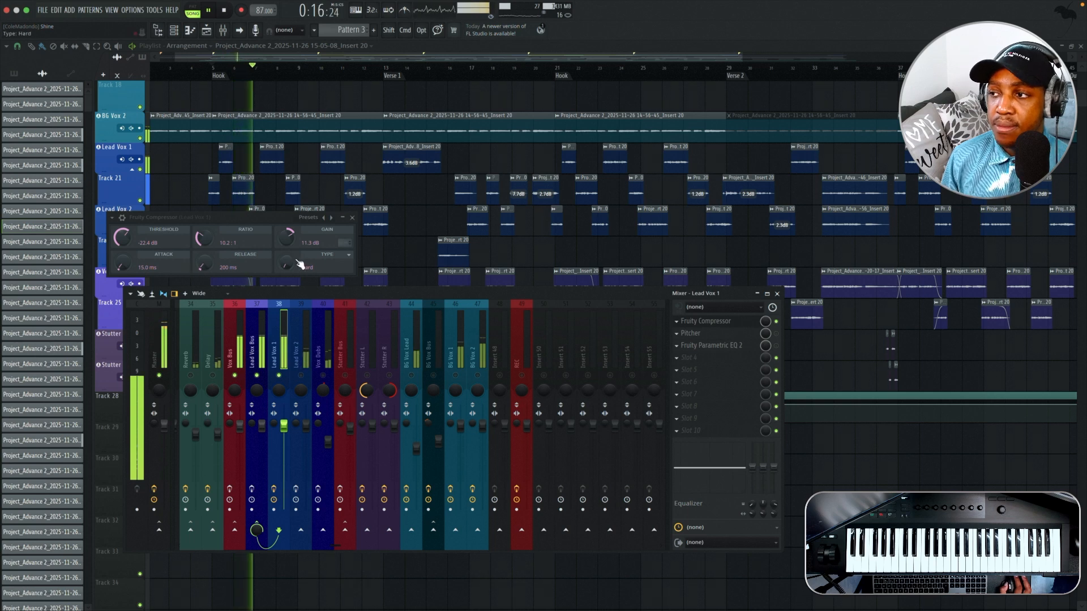
key("space")
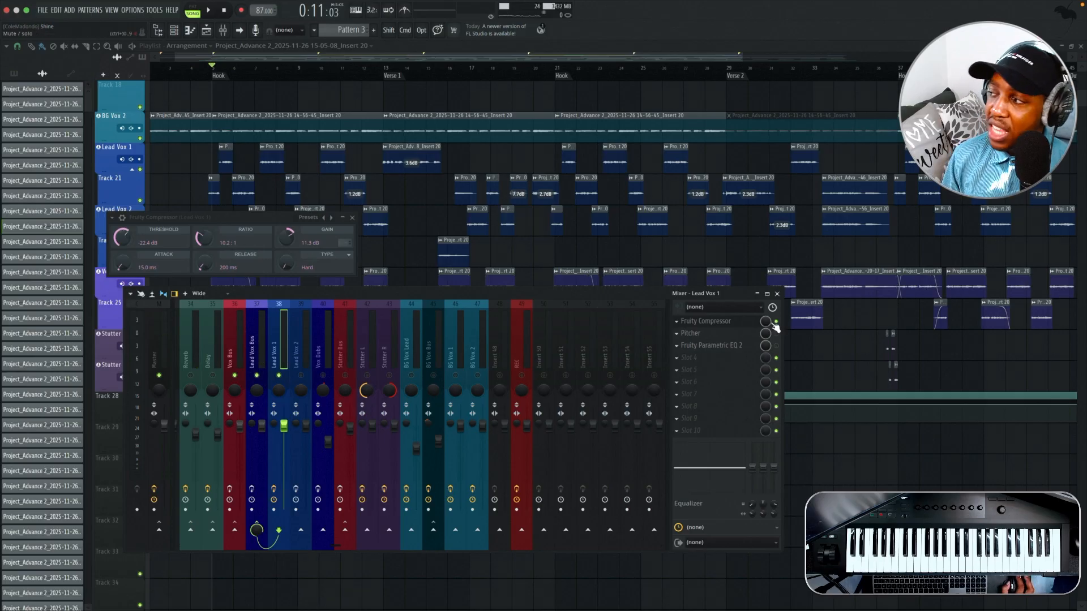
left_click(352, 218)
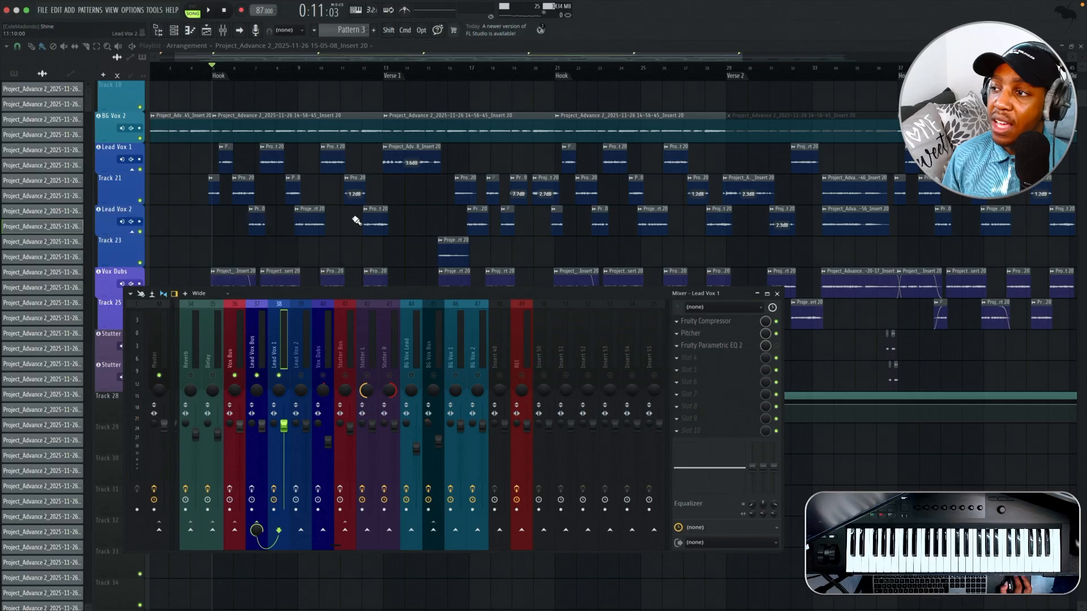
Step: Enable Pitcher on Lead Vox 1, play the pitch-corrected vocal while viewing its settings, and close its window
left_click(671, 335)
key("space")
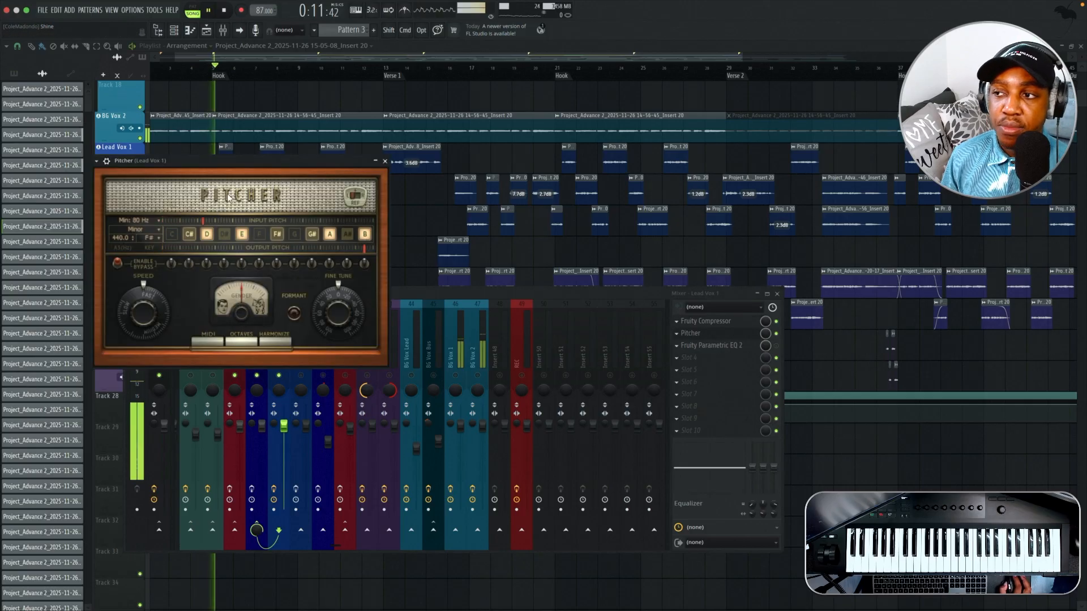
left_click(385, 162)
key("space")
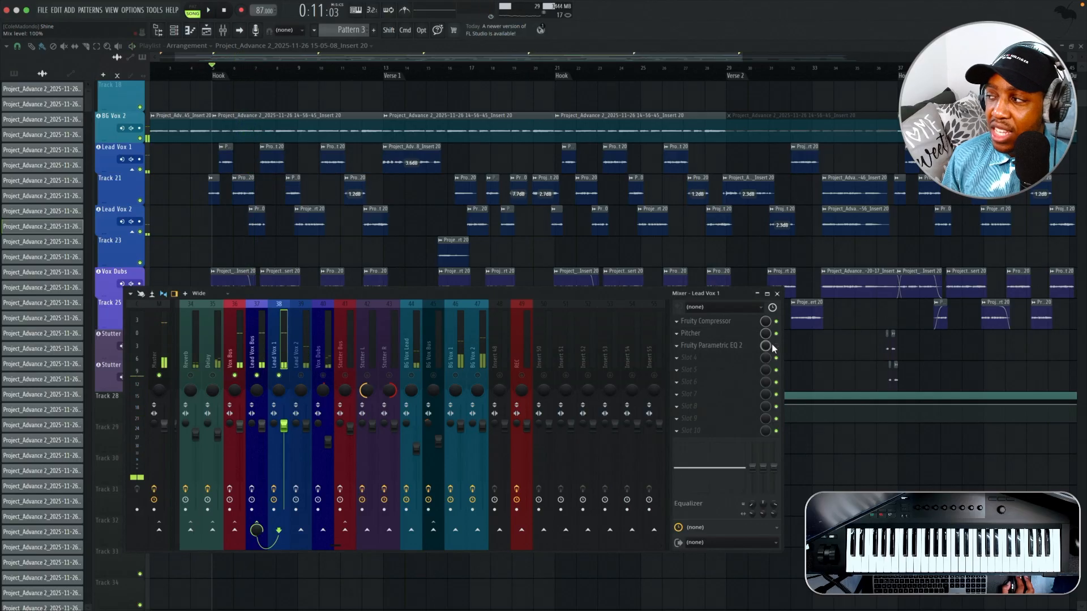
Step: Enable and open Fruity Parametric EQ 2 on Lead Vox 1, place its window above the mixer and play the equalized vocal
left_click(735, 346)
left_click_drag(167, 72, 249, 90)
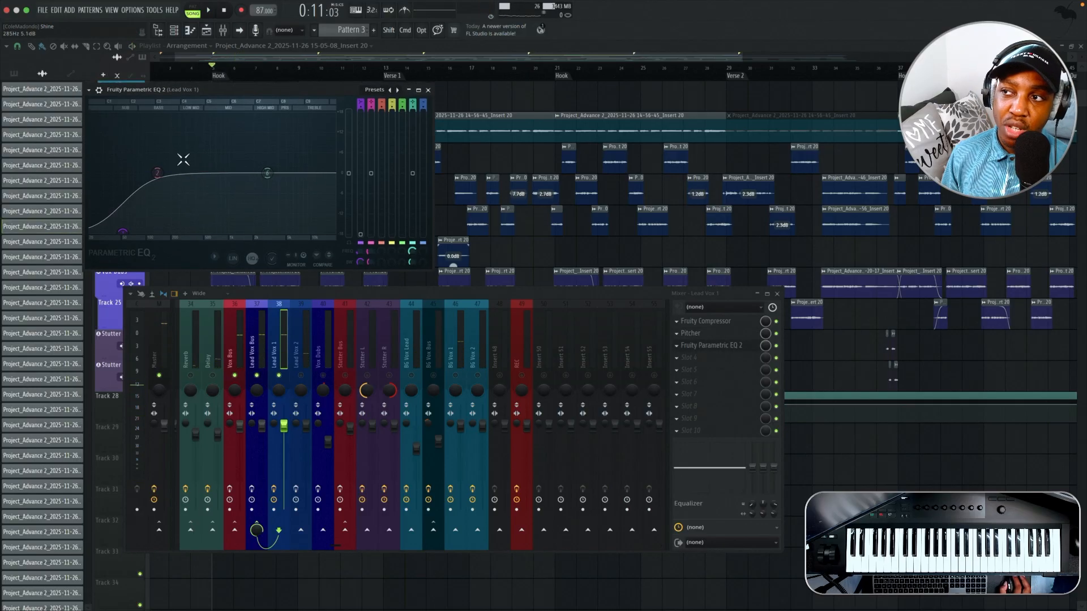
key("space")
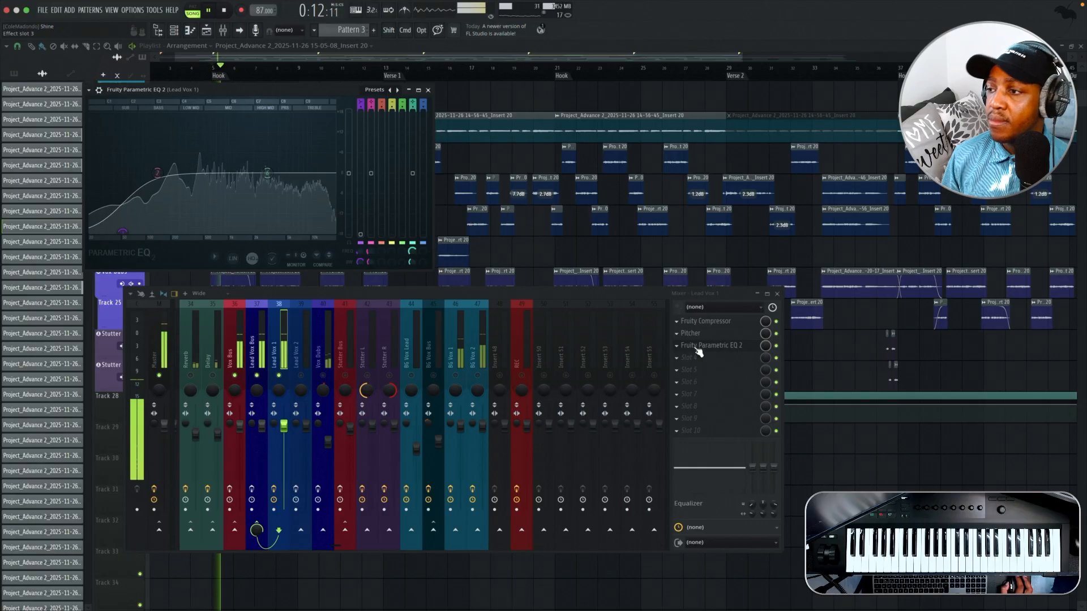
Step: Close Lead Vox 1's equalizer window, stop playback and compare the plugin chains of Lead Vox 1 and Lead Vox 2
left_click(430, 91)
key("space")
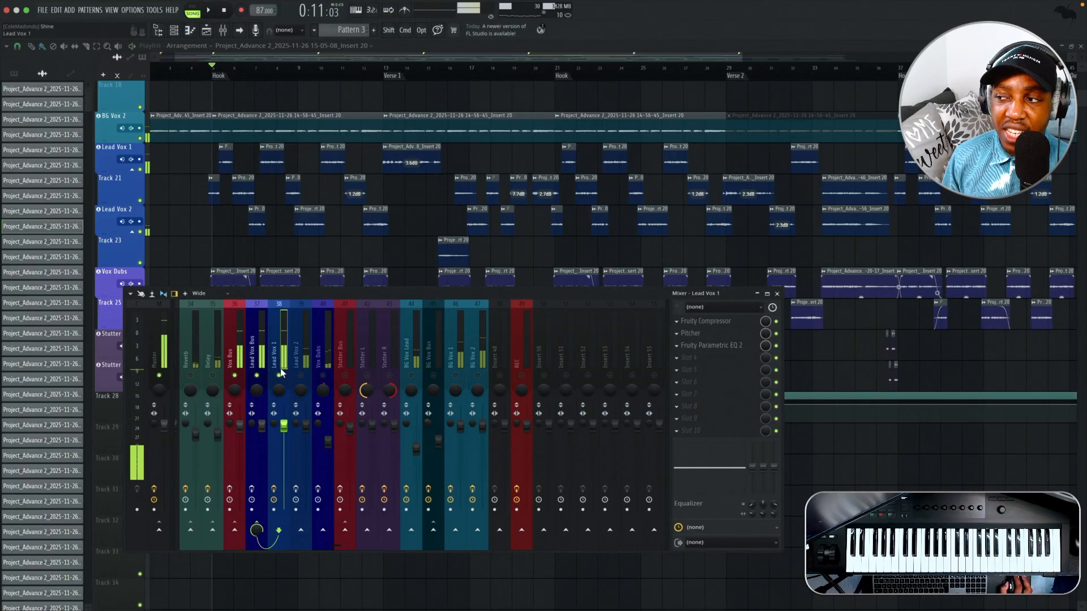
left_click(303, 383)
left_click(279, 354)
left_click(295, 354)
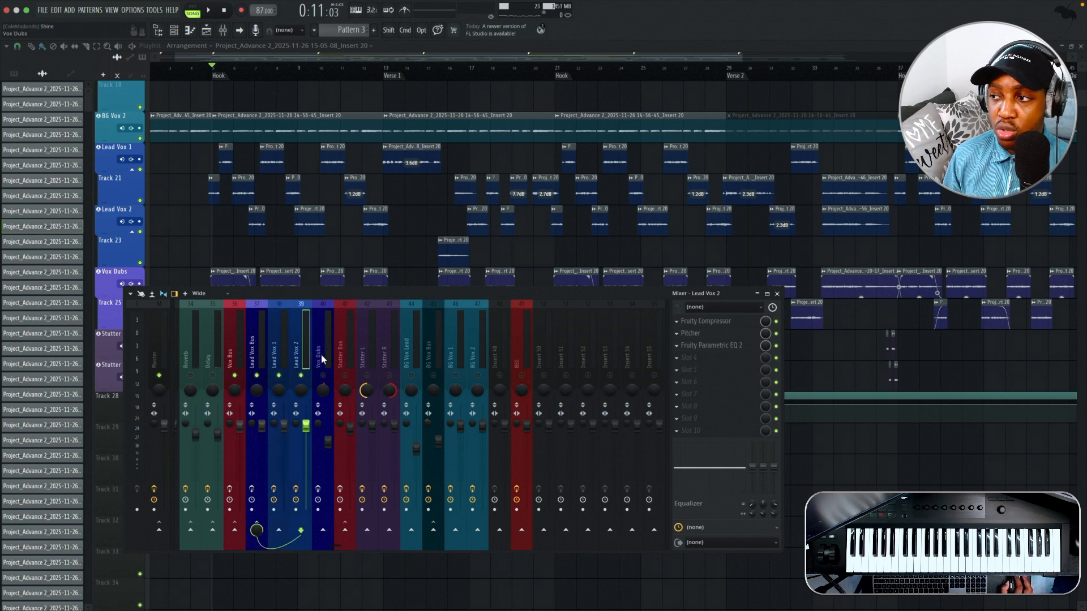
Step: Solo the Vox Dubs channel in the mixer and play the dubs from the Hook
left_click(321, 359)
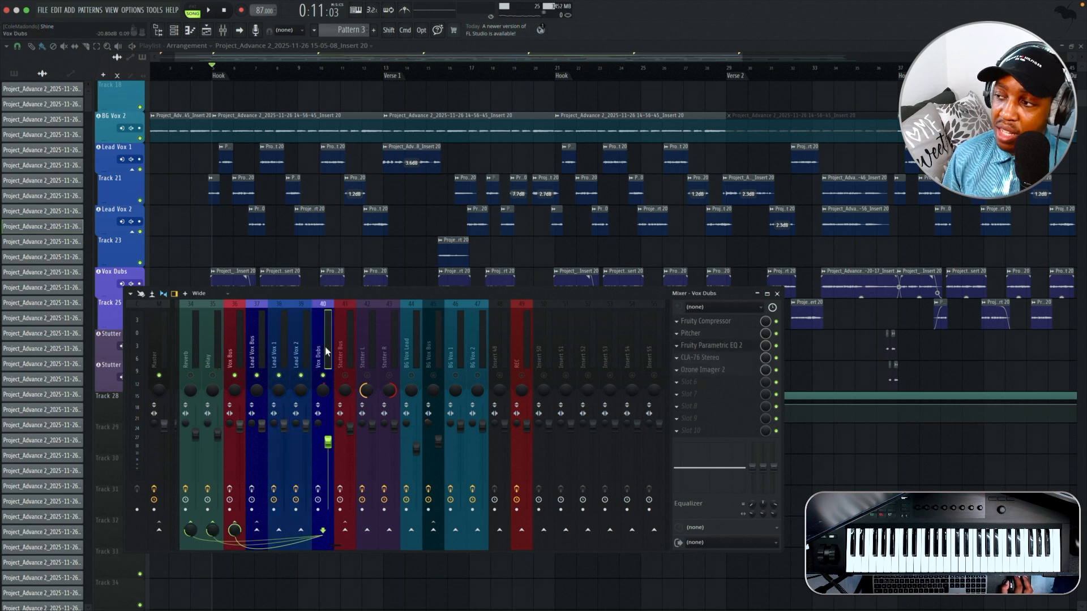
key("space")
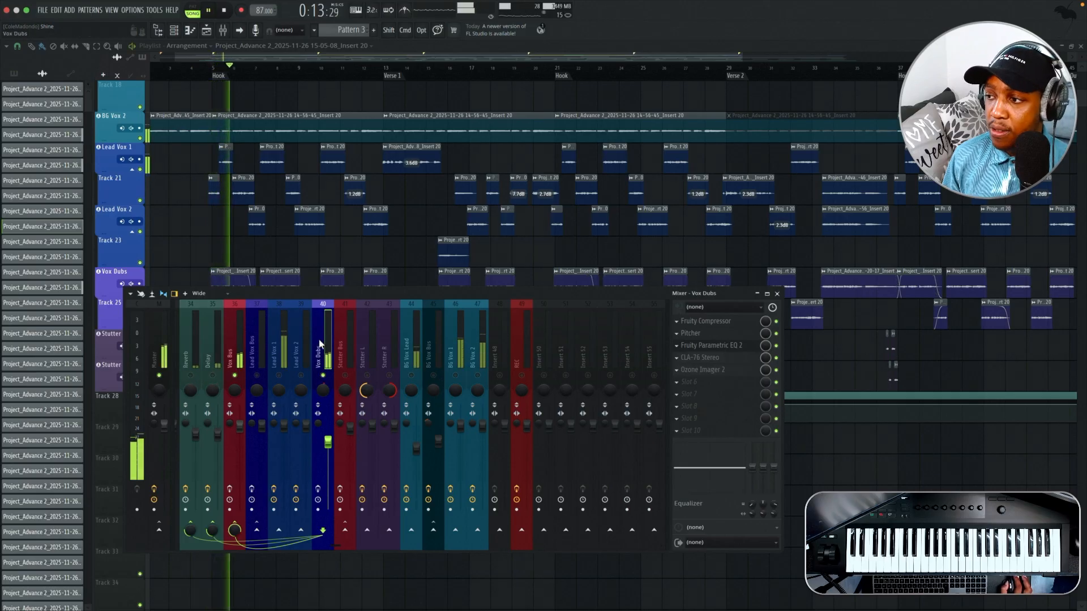
key("space")
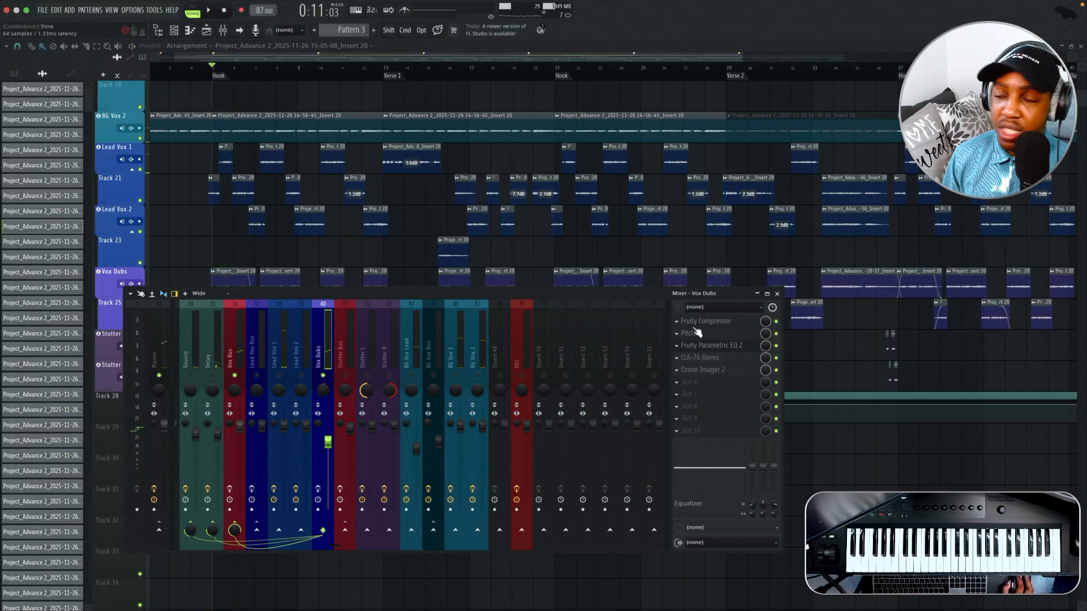
Step: Open the Fruity Compressor on Vox Dubs, move its window just above the mixer to examine the settings, and close it
left_click(707, 323)
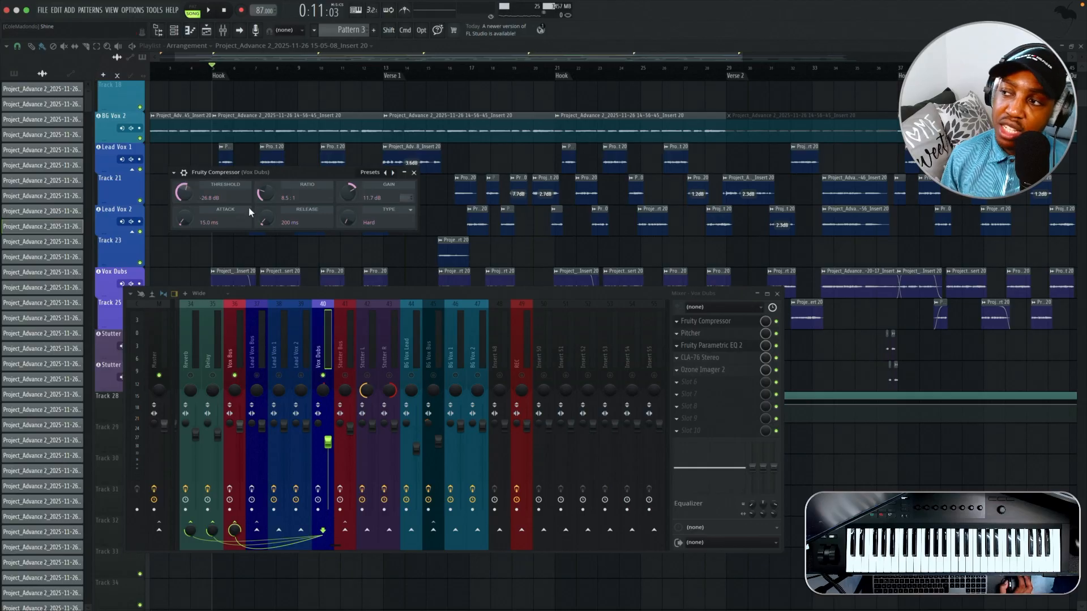
left_click_drag(274, 175, 239, 205)
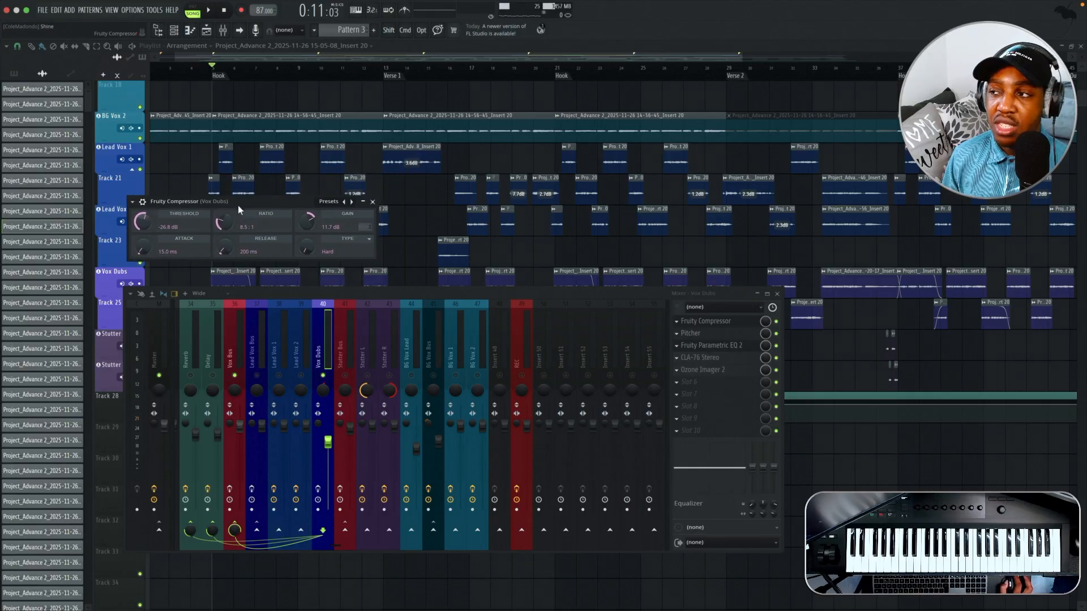
left_click(373, 202)
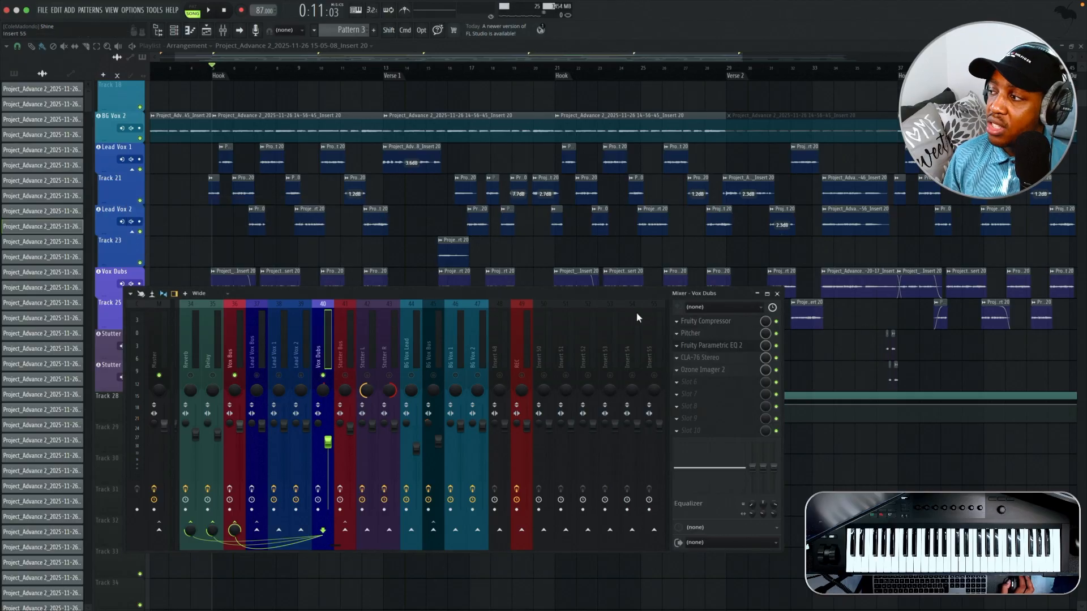
Step: Open the CLA-76 Stereo compressor on Vox Dubs and play the dubs while viewing its meter
left_click(712, 359)
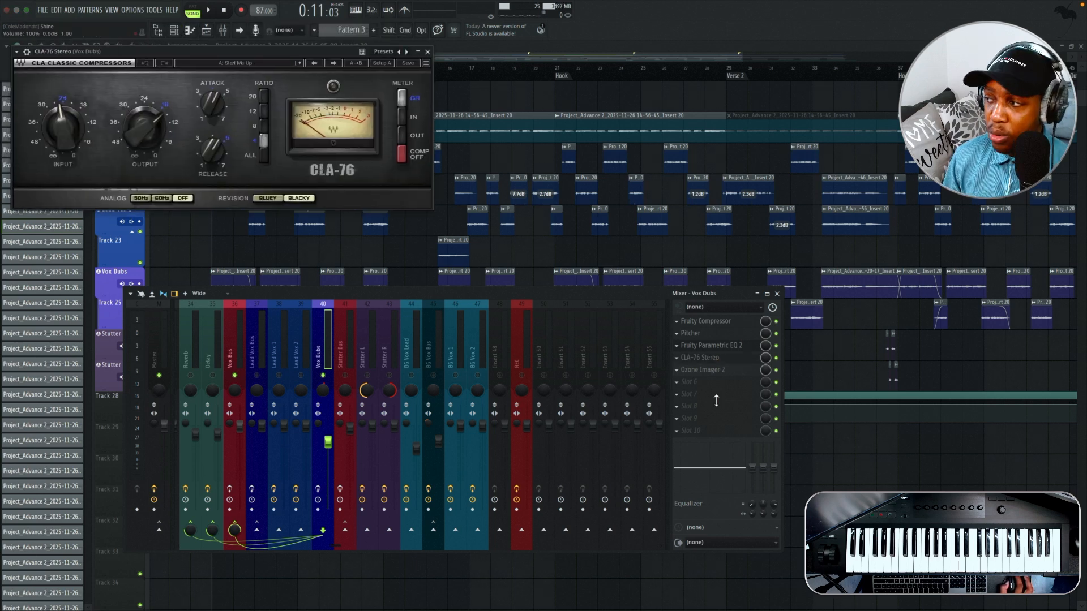
key("space")
key("space")
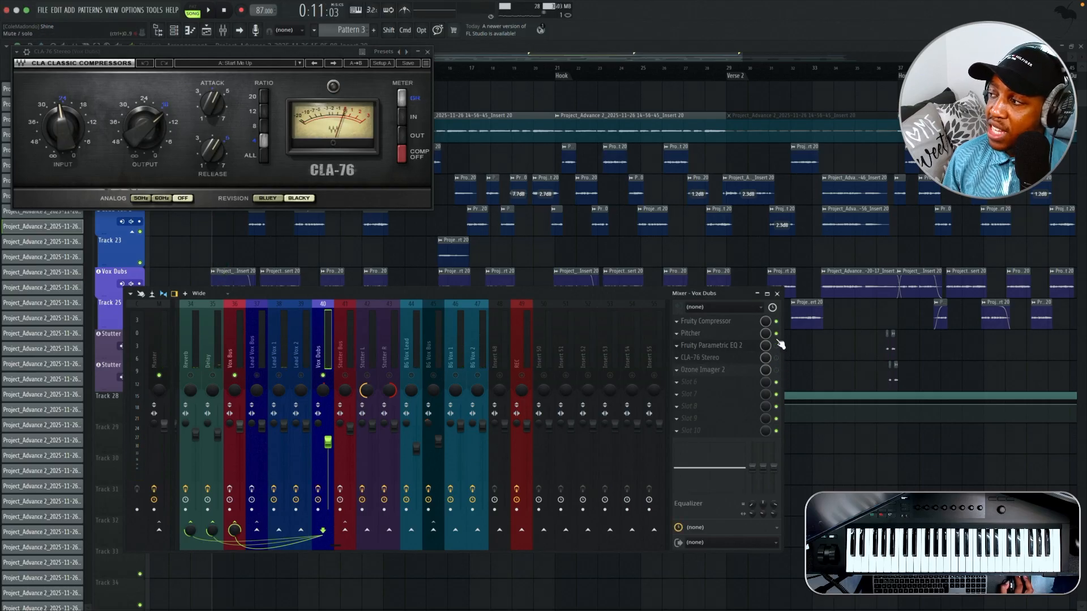
Step: Turn the Vox Dubs channel effects on with its five plugins bypassed, close the CLA-76 window and play the unprocessed dubs
key("space")
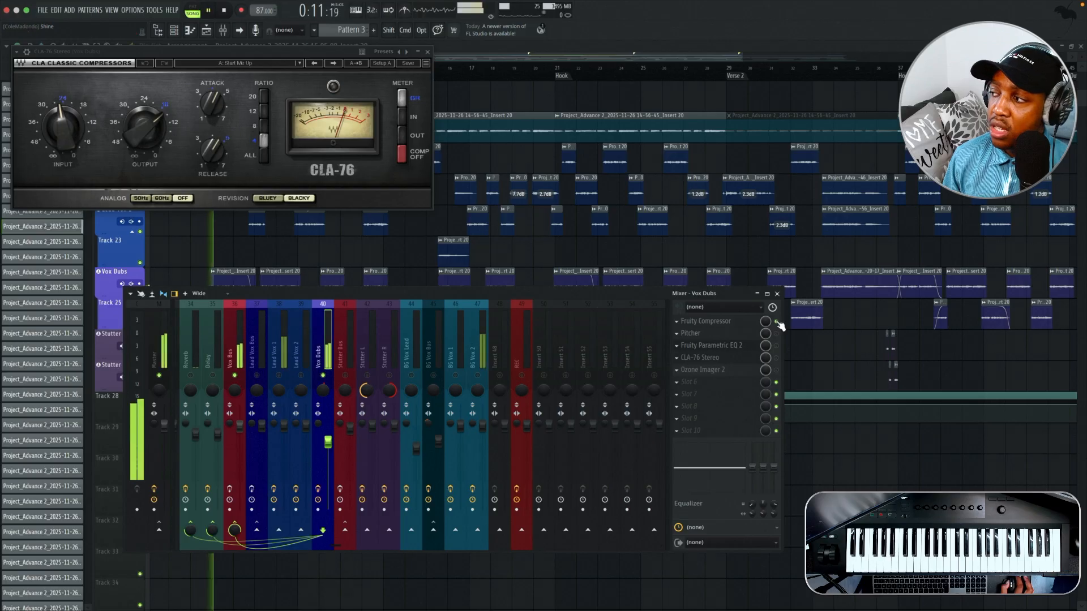
key("Escape")
key("space")
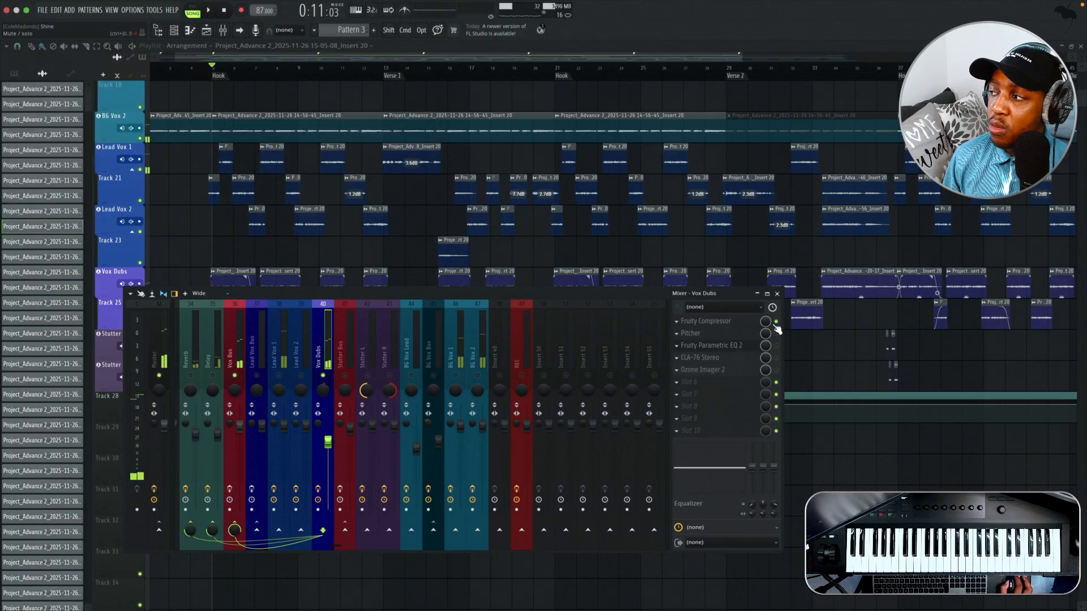
key("space")
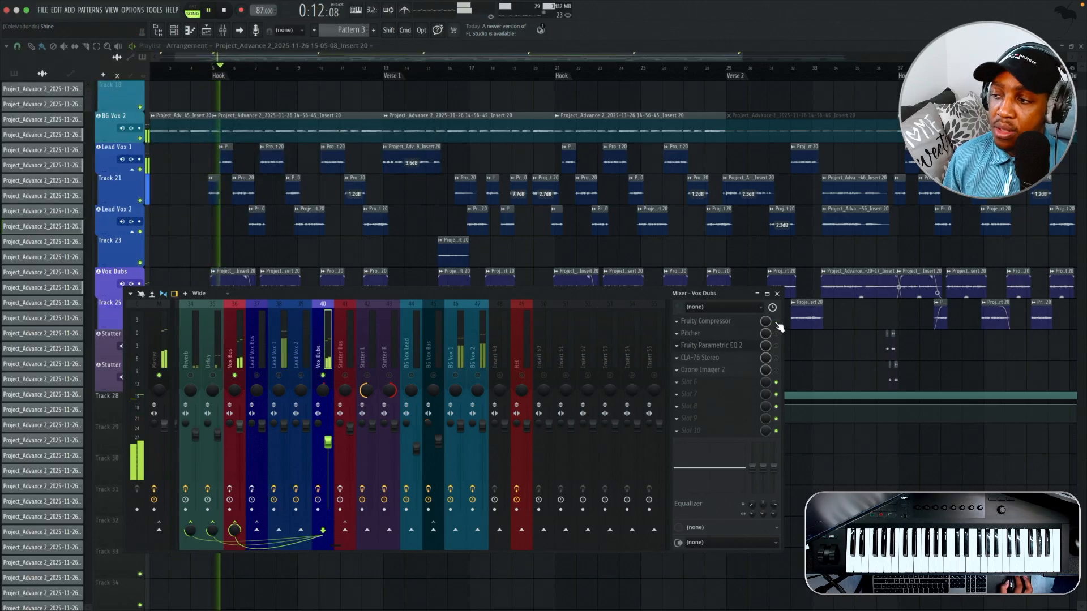
key("space")
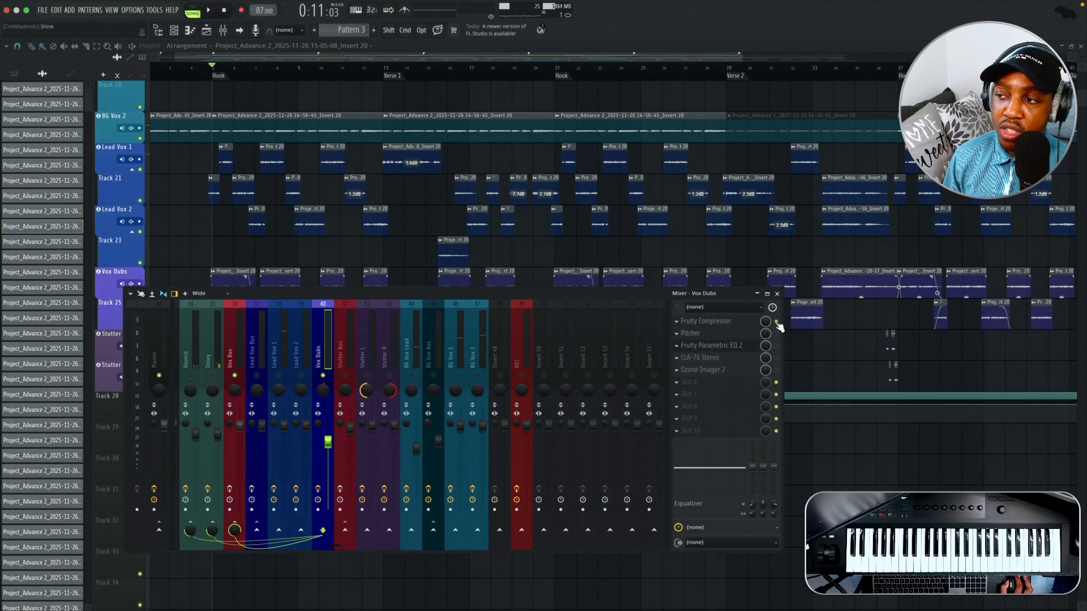
Step: Enable the Fruity Compressor on Vox Dubs, play the compressed dubs while viewing its settings, and close its window
key("space")
left_click(703, 321)
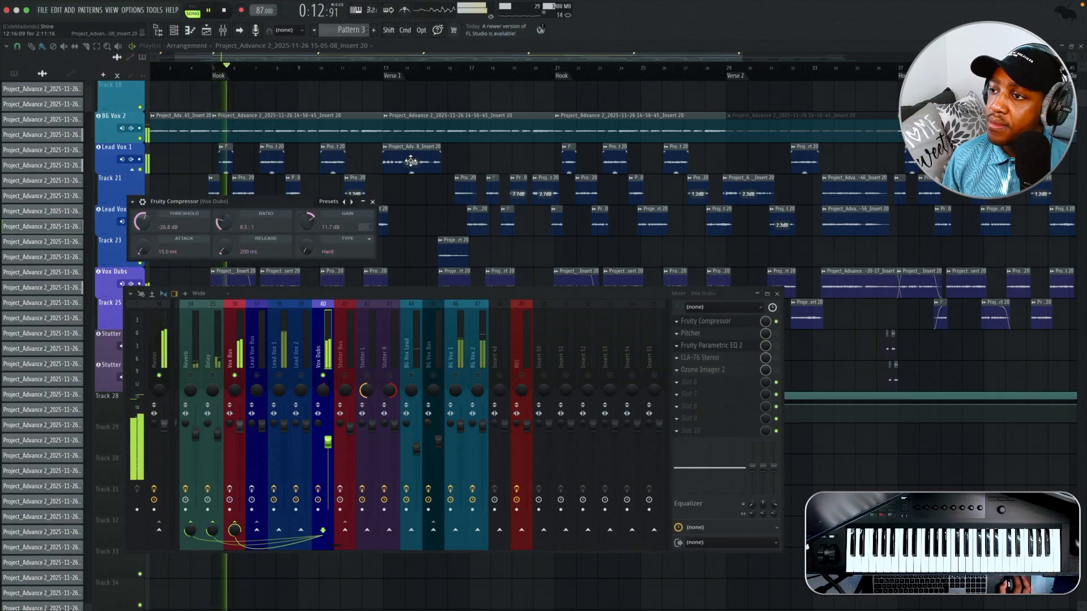
key("space")
left_click(372, 202)
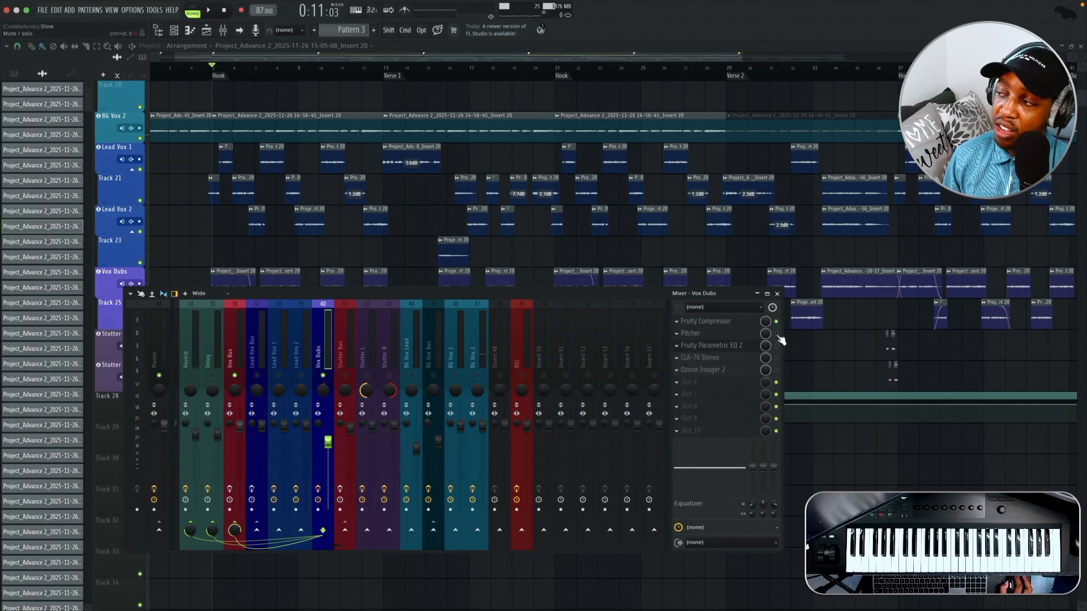
Step: Enable Pitcher on Vox Dubs, play the pitch-corrected dubs while viewing its settings, and close its window
left_click(739, 334)
key("space")
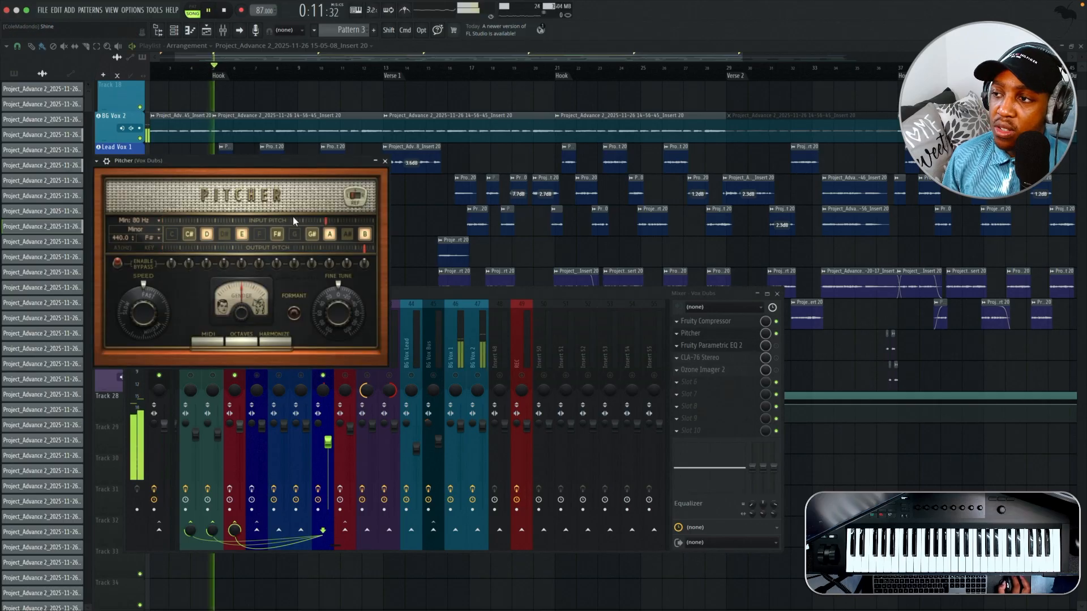
left_click(385, 161)
key("space")
Step: Enable Fruity Parametric EQ 2 on Vox Dubs, play the equalized dubs while viewing its curve, and close its window
left_click(776, 346)
left_click(736, 352)
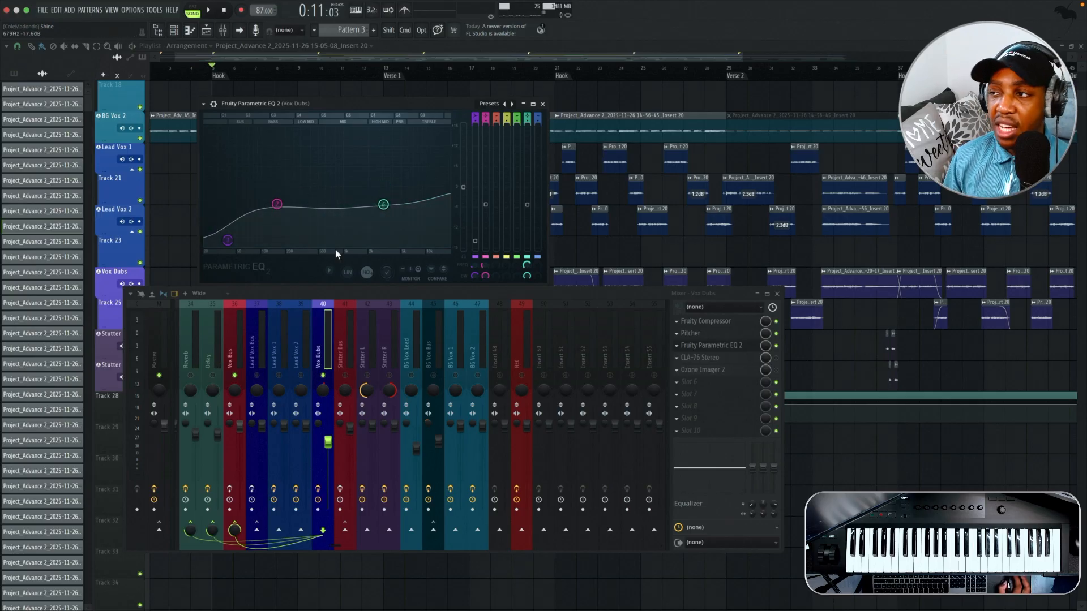
key("space")
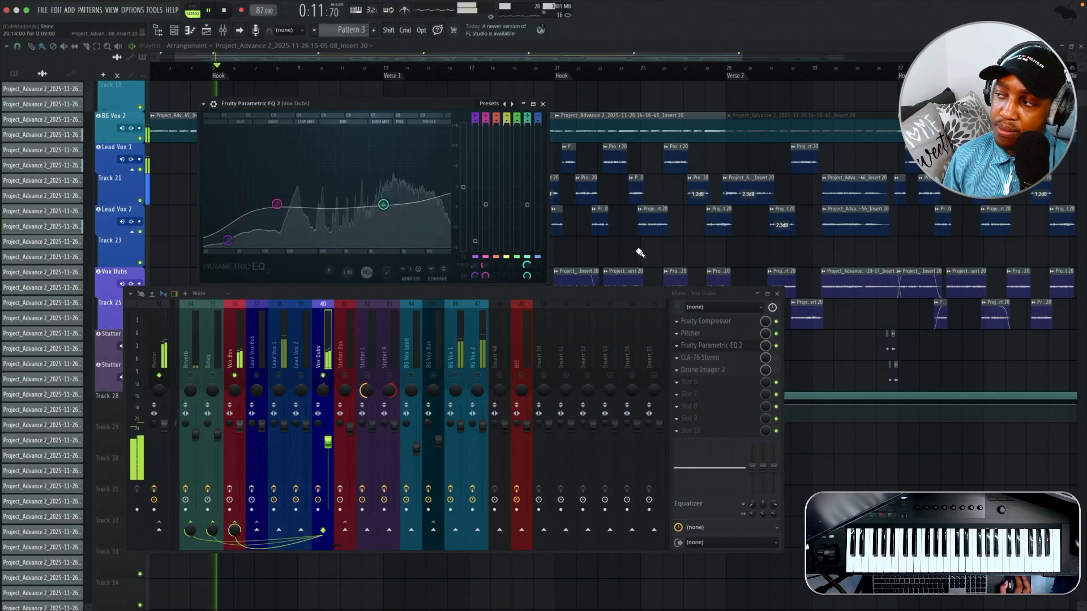
left_click(543, 104)
key("space")
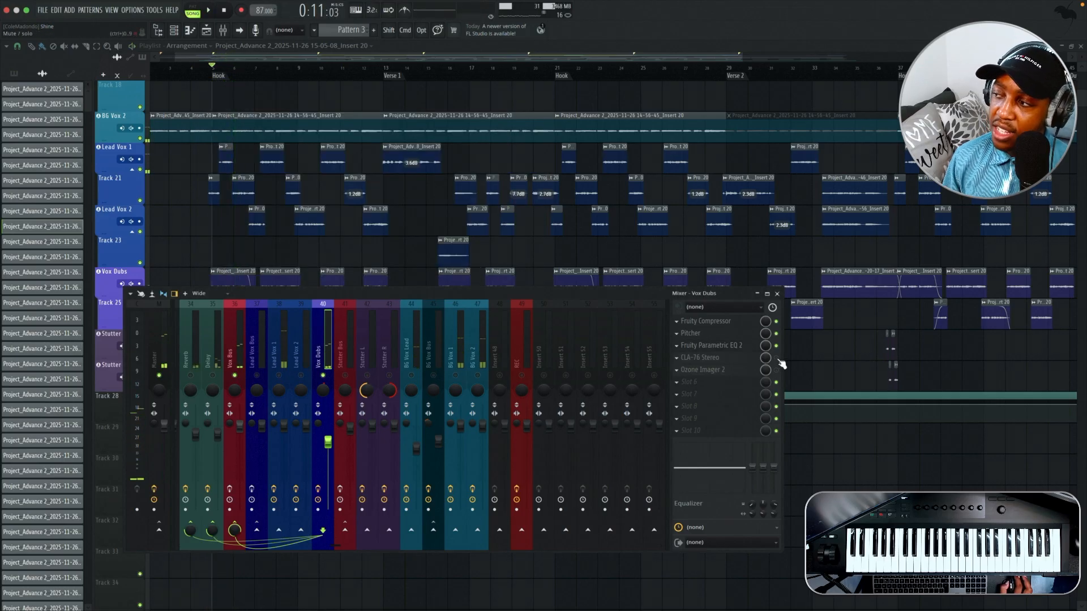
Step: Enable CLA-76 Stereo on Vox Dubs, play the dubs through it while viewing its meter, and close its window
left_click(744, 359)
key("space")
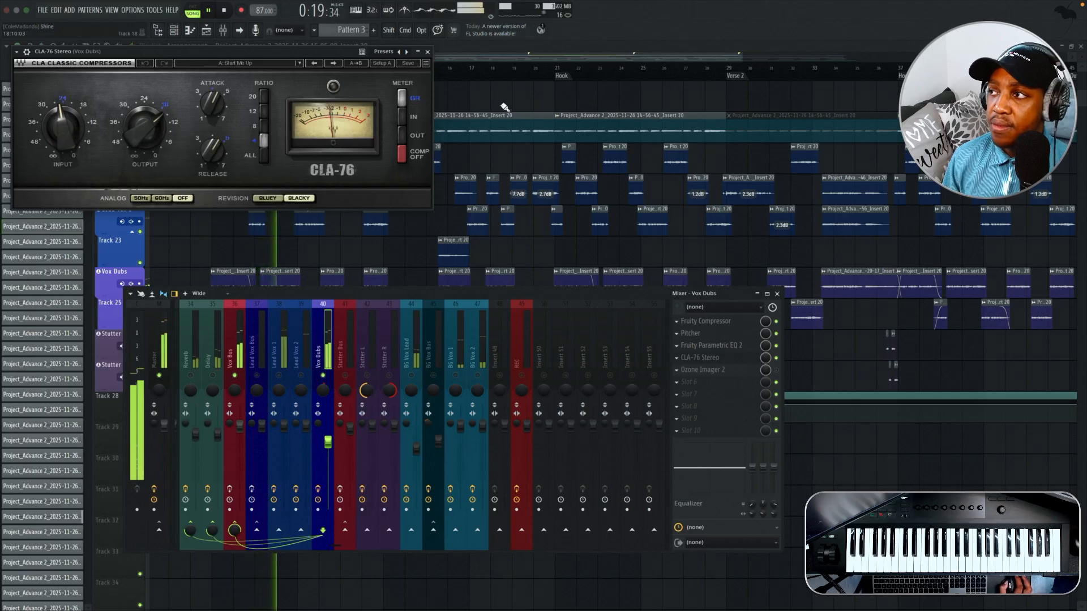
left_click(427, 51)
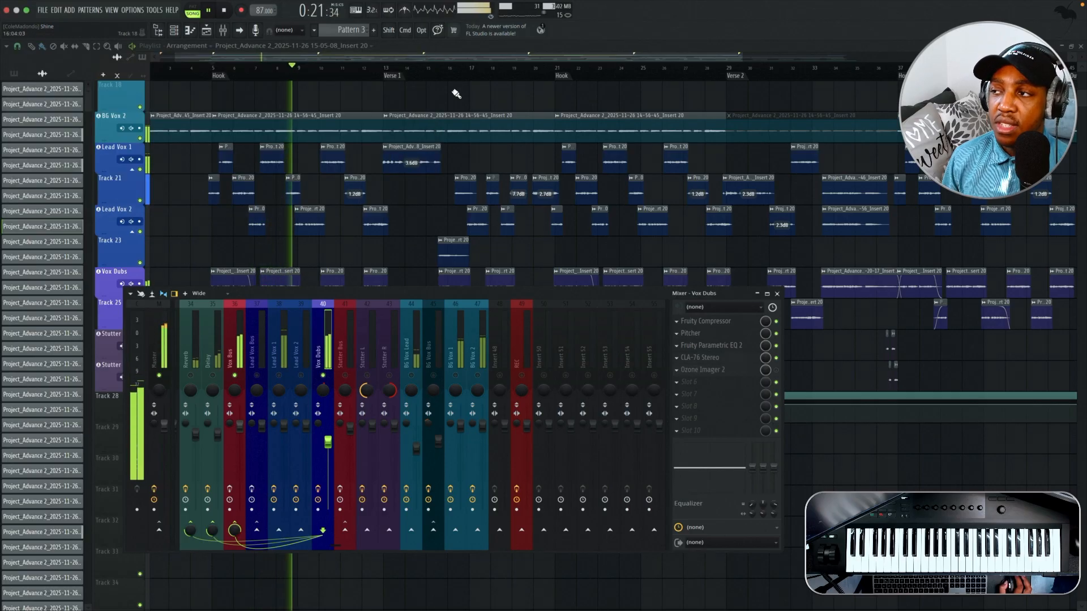
key("space")
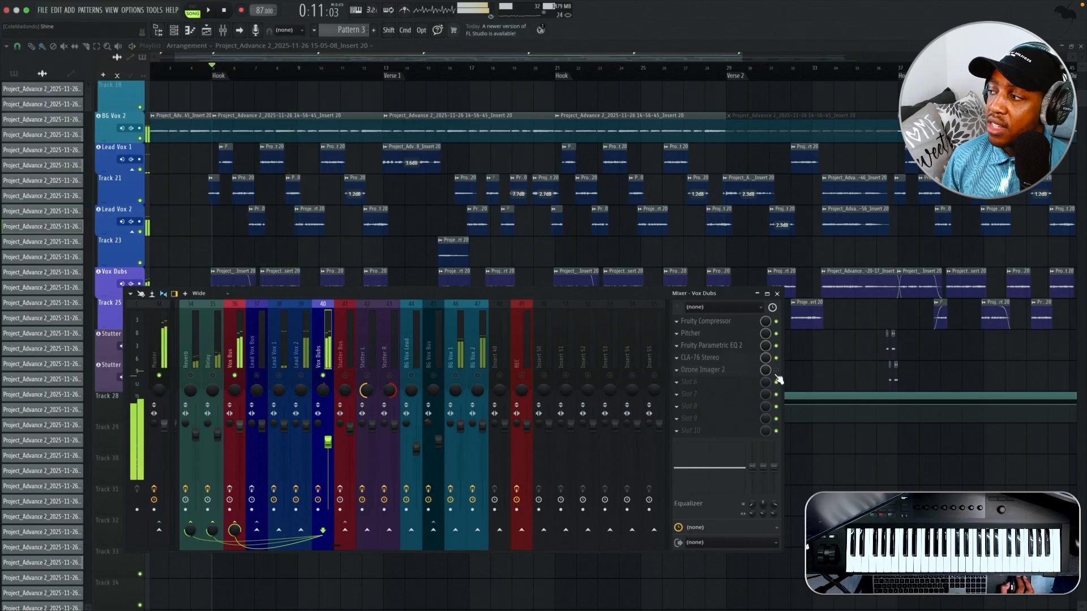
Step: Enable Ozone Imager 2 on Vox Dubs, play the widened dubs while viewing its stereo display, and close its window
left_click(736, 371)
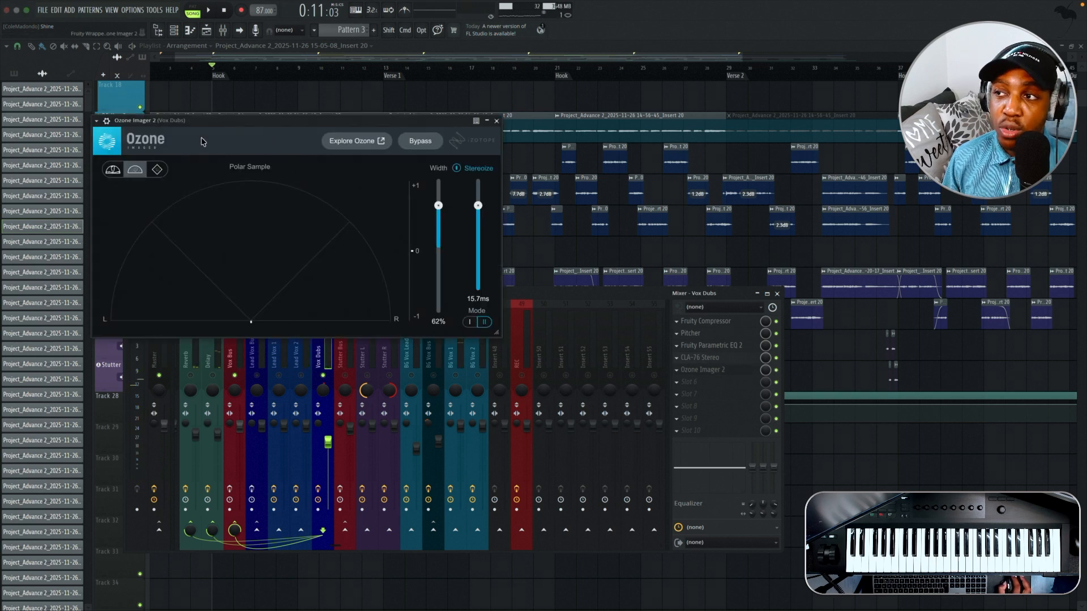
key("space")
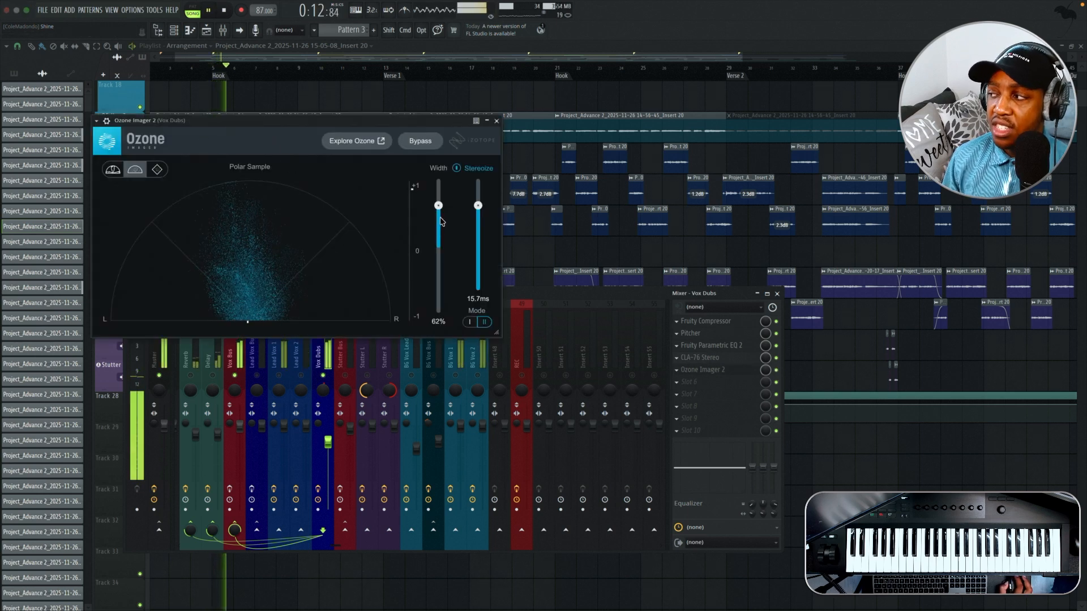
left_click(496, 121)
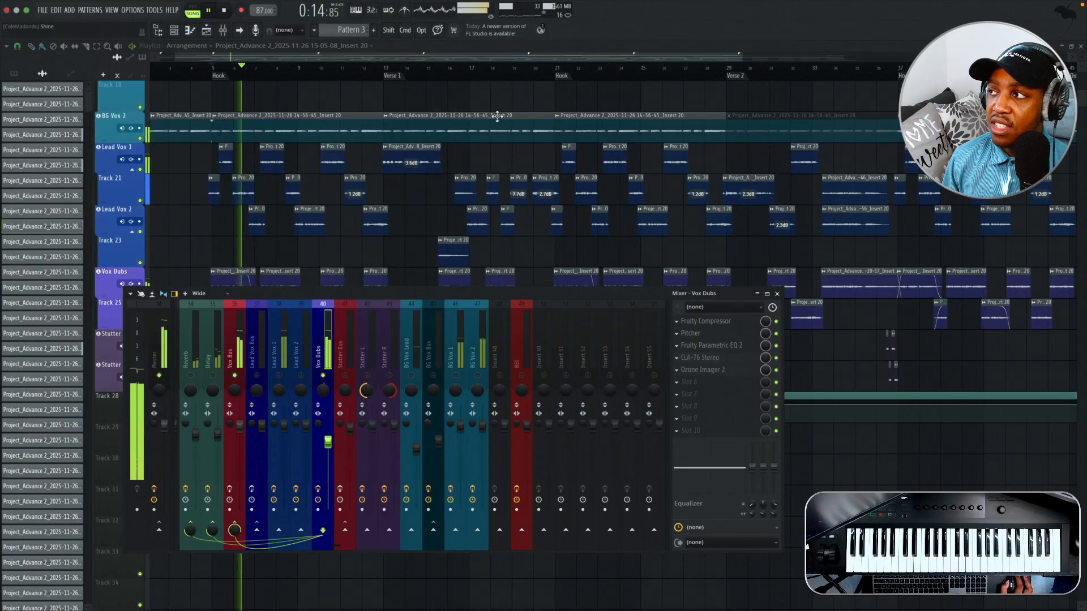
Step: Play the processed dubs from the start of Verse 1, bring the mixer back up and stop playback
left_click(382, 63)
left_click(224, 31)
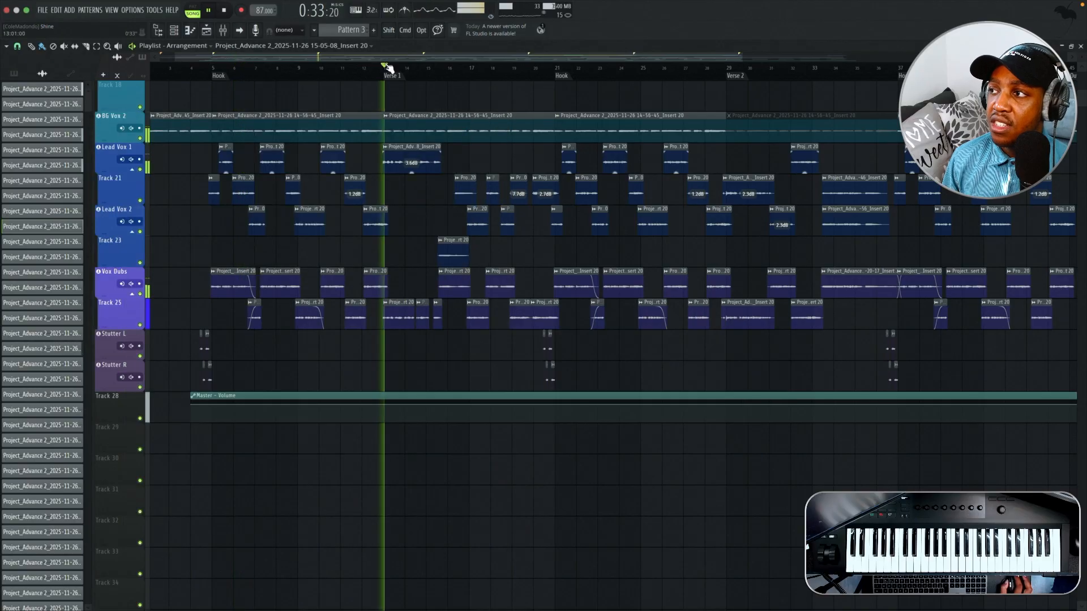
left_click(225, 33)
key("space")
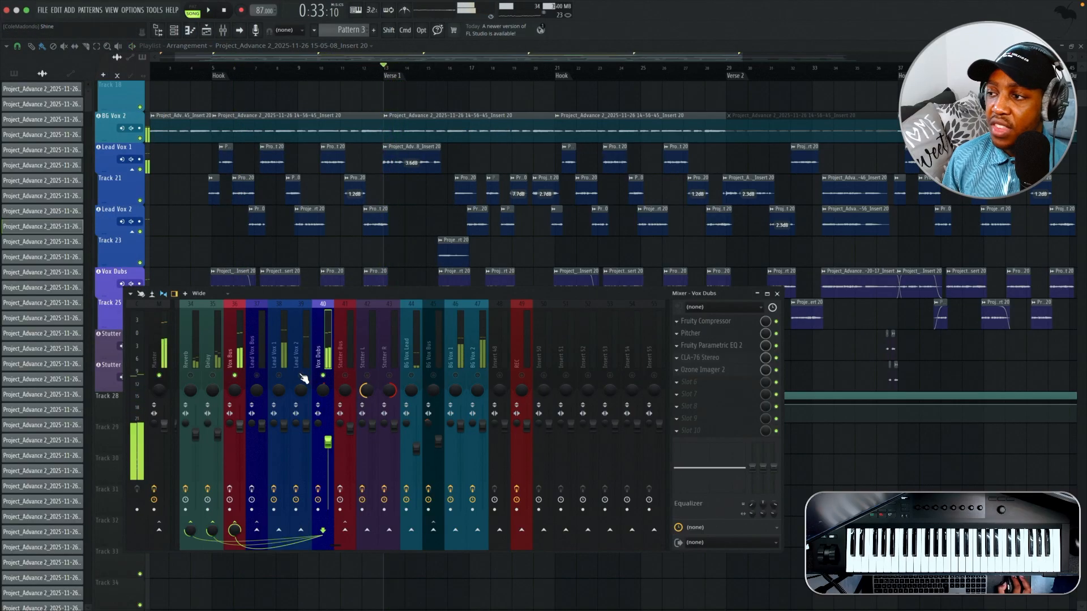
Step: Unmute Lead Vox 1 and Lead Vox 2 alongside Vox Dubs, and play from the Hook with the mixer reopened
left_click(287, 341)
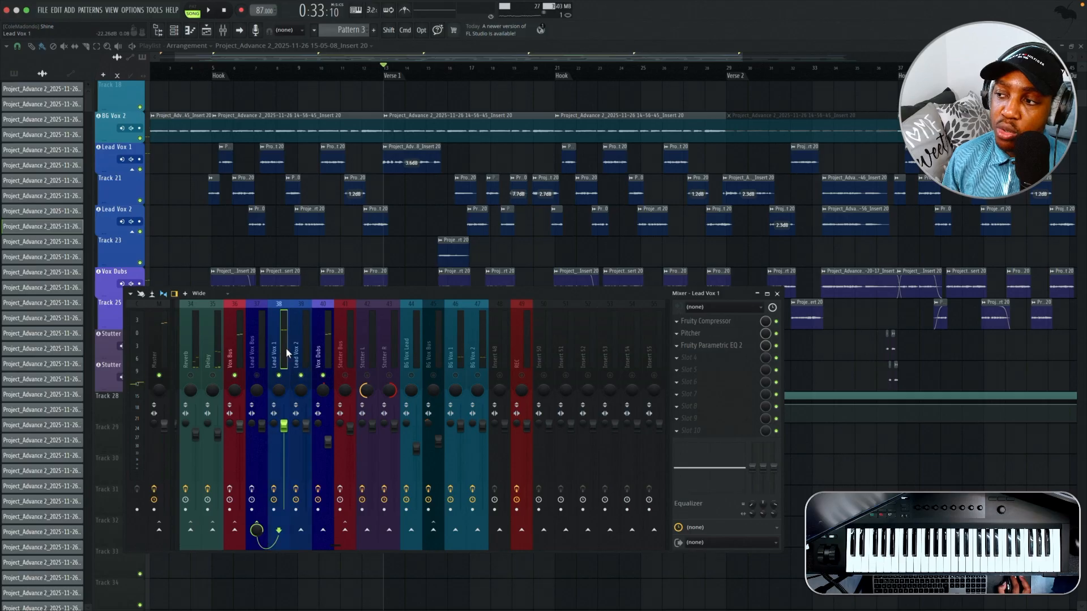
left_click(211, 69)
key("space")
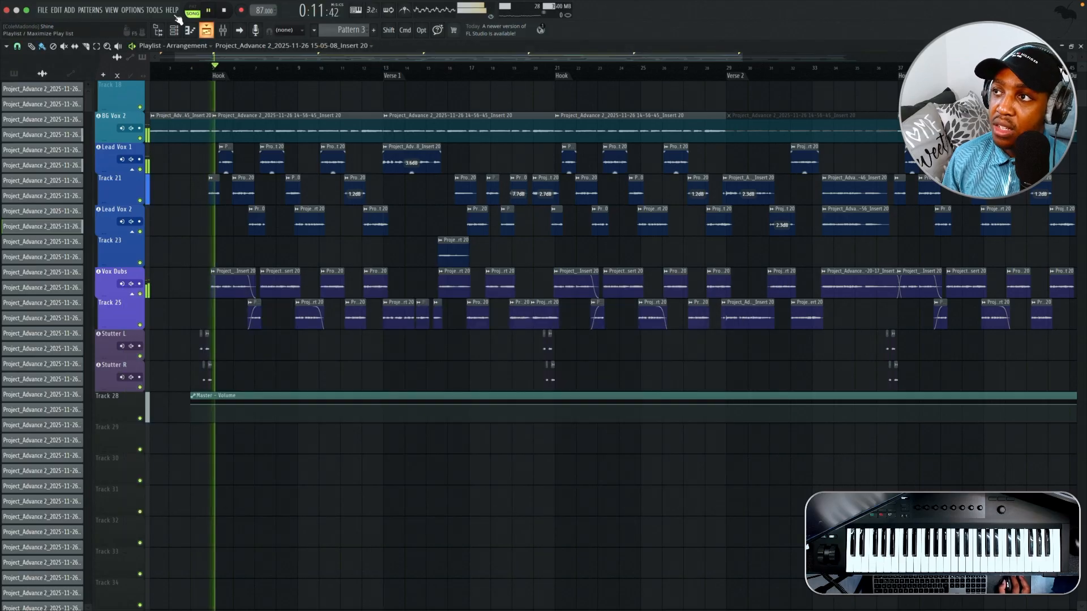
left_click(223, 31)
key("space")
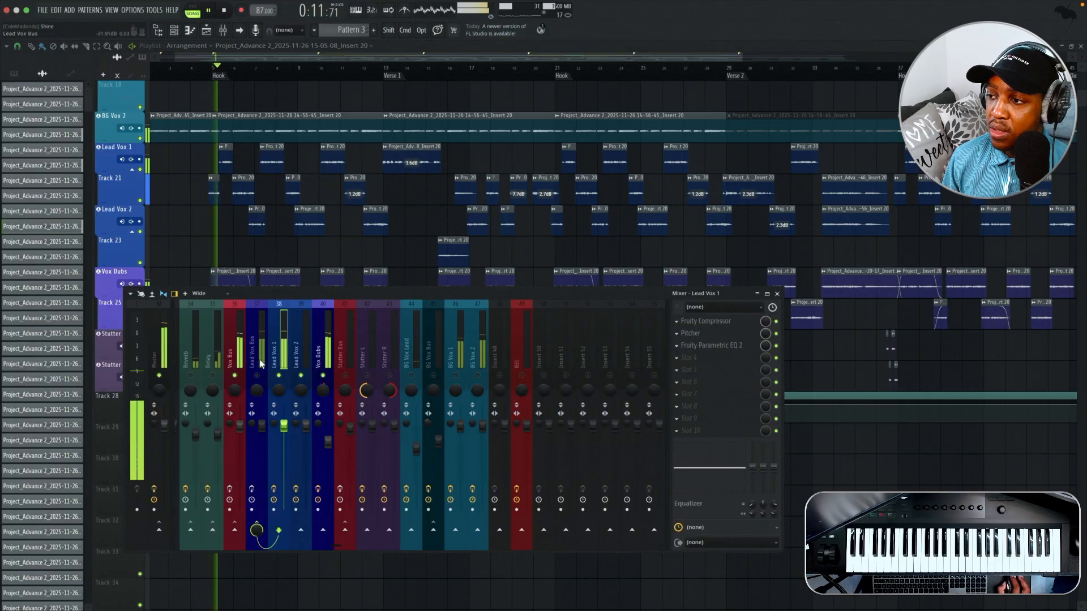
Step: Unmute the Lead Vox Bus and play the lead vocals together with the dubs from the Hook
left_click(261, 383)
key("space")
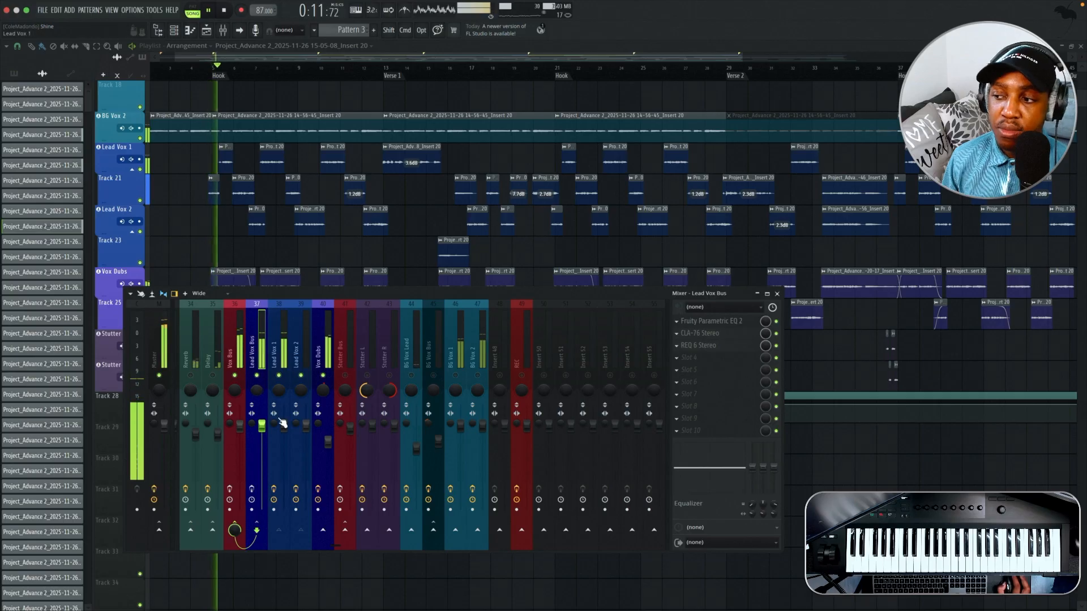
key("space")
key("space")
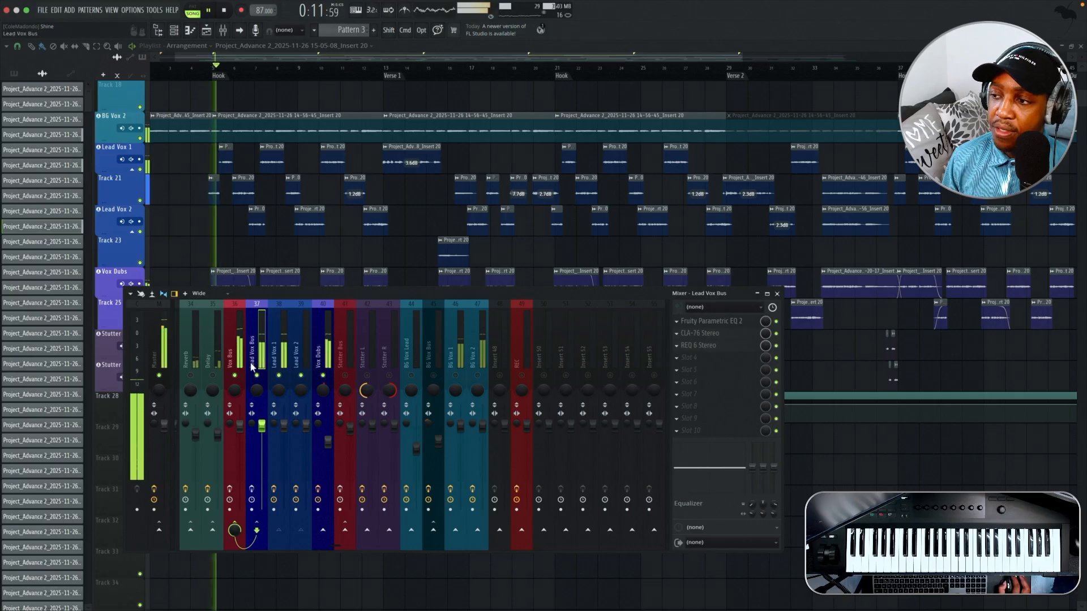
Step: Show Lead Vox 1's plugin chain during playback, stop the song and show the chain of Lead Vox 2
left_click(276, 355)
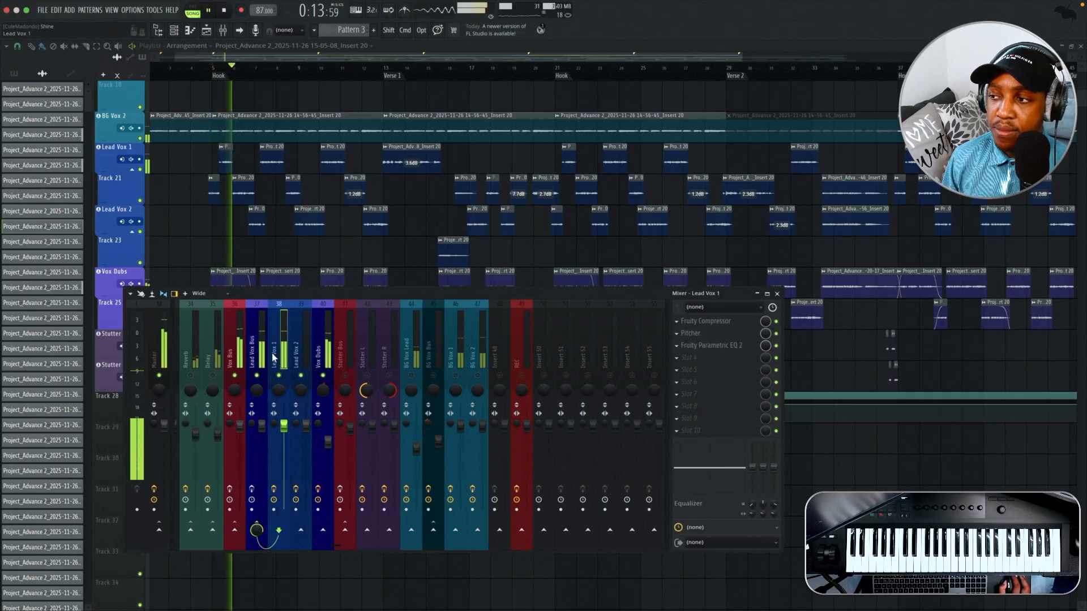
key("space")
left_click(295, 347)
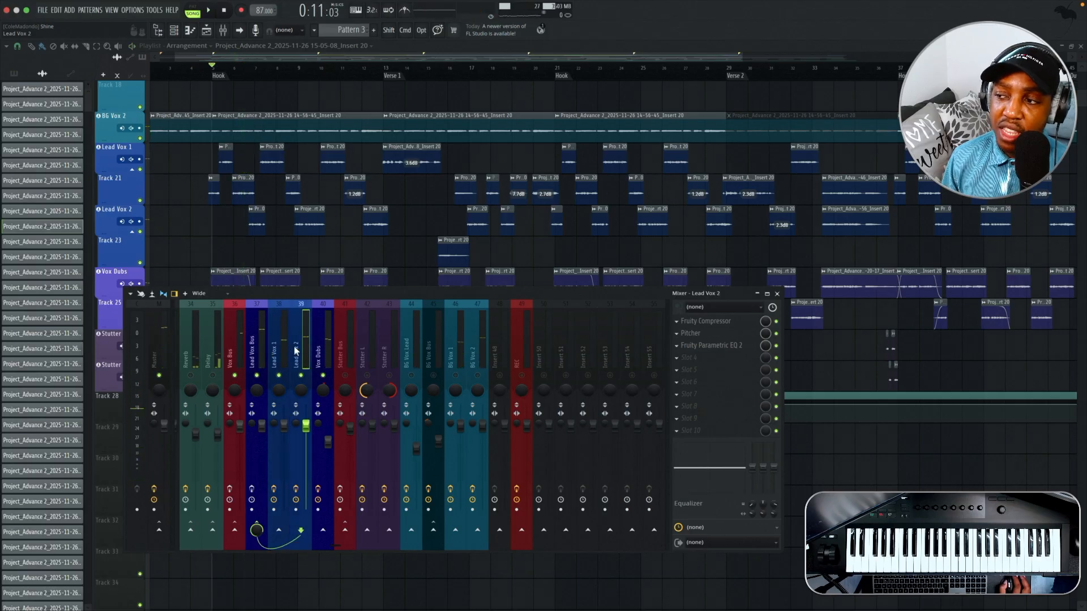
Step: Show the Lead Vox Bus plugin chain, open its Fruity Parametric EQ 2 and bypass the bus plugins
left_click(254, 354)
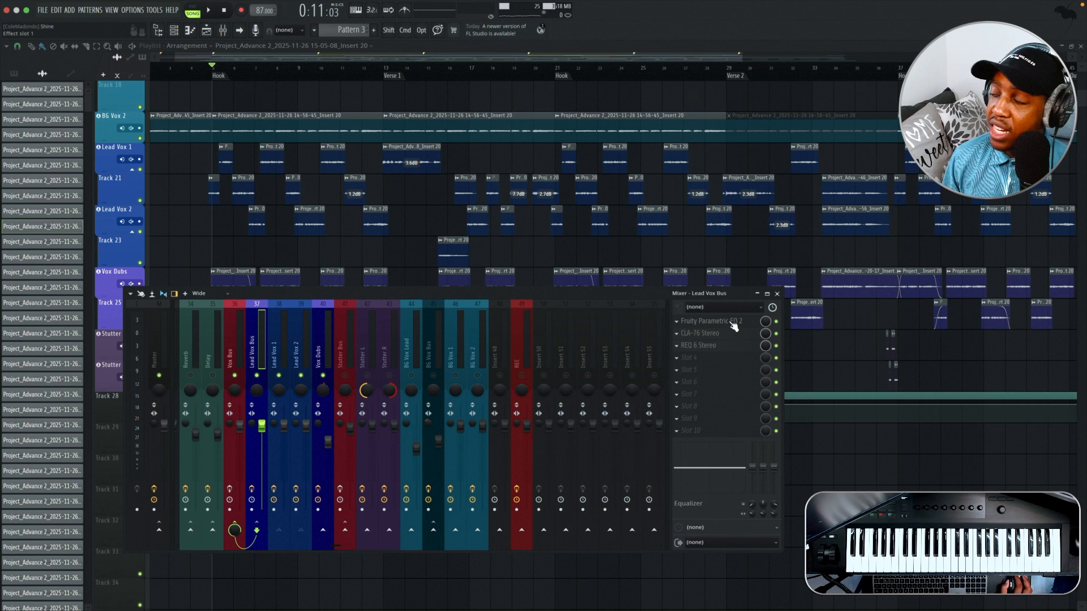
left_click(733, 325)
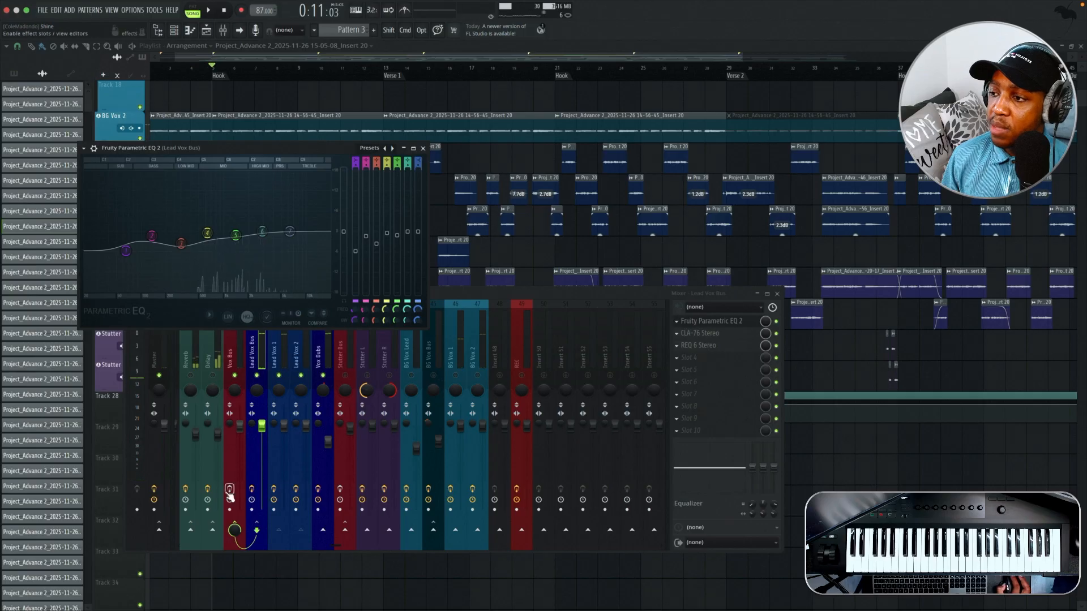
left_click(775, 345)
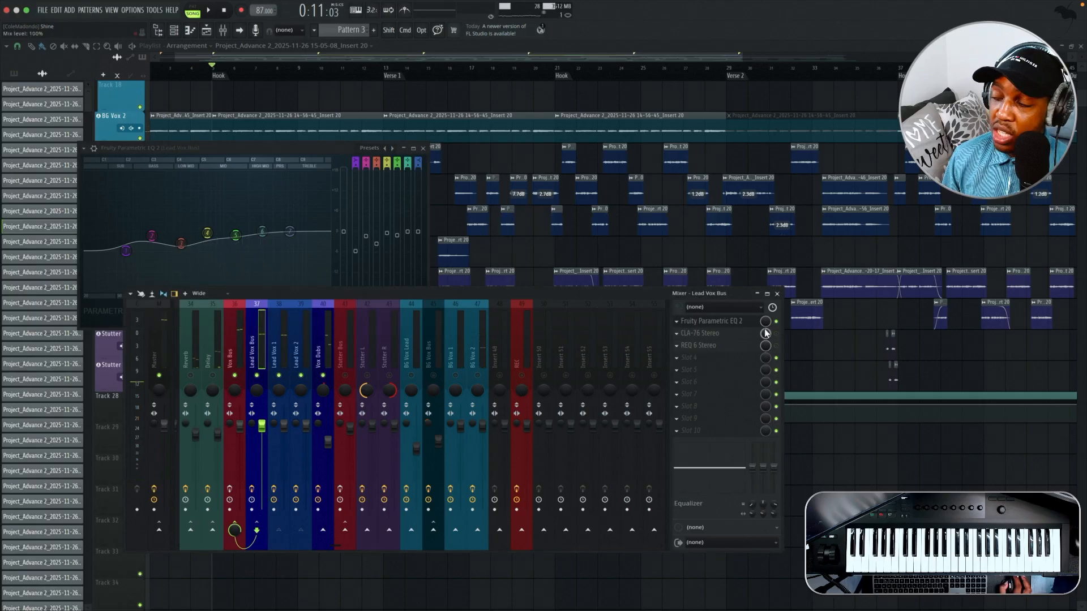
Step: Play the Hook without and with the Lead Vox Bus's Fruity Parametric EQ 2 to compare, and close the EQ after stopping
key("space")
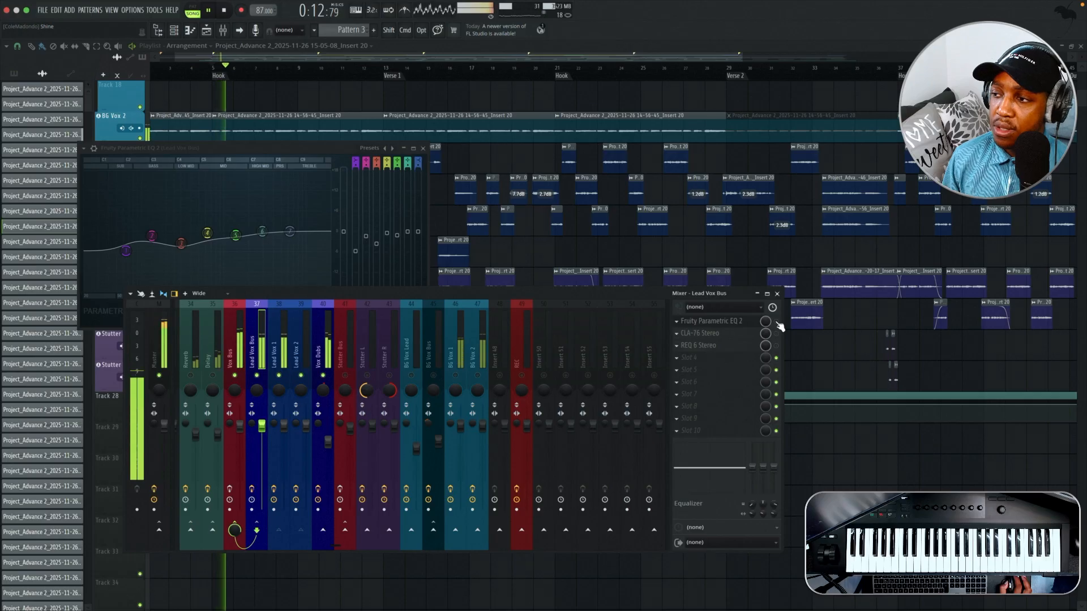
key("space")
left_click(777, 322)
key("space")
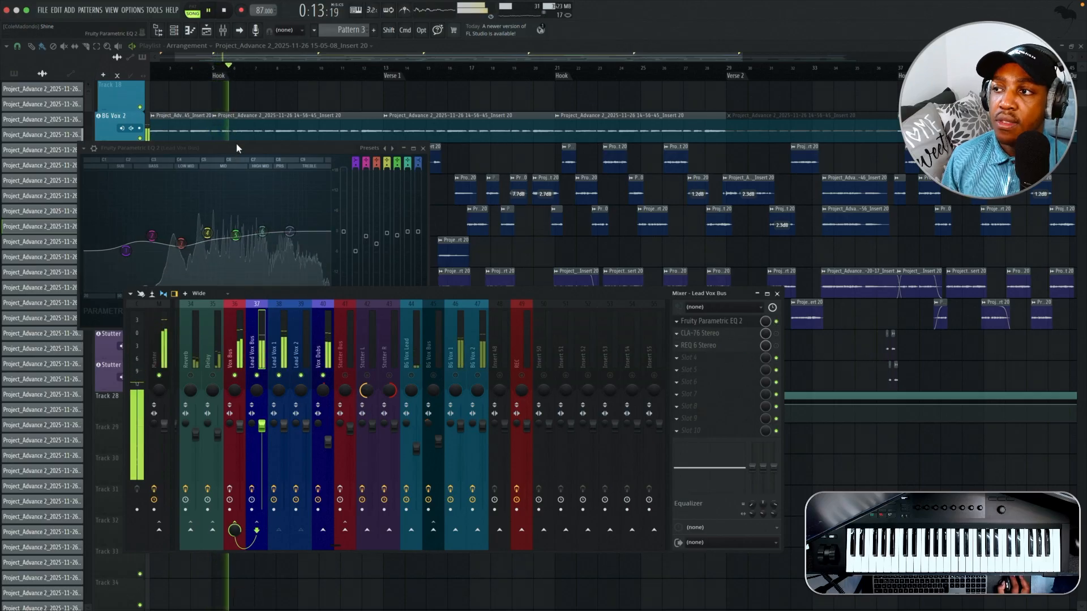
left_click_drag(234, 150, 240, 121)
key("space")
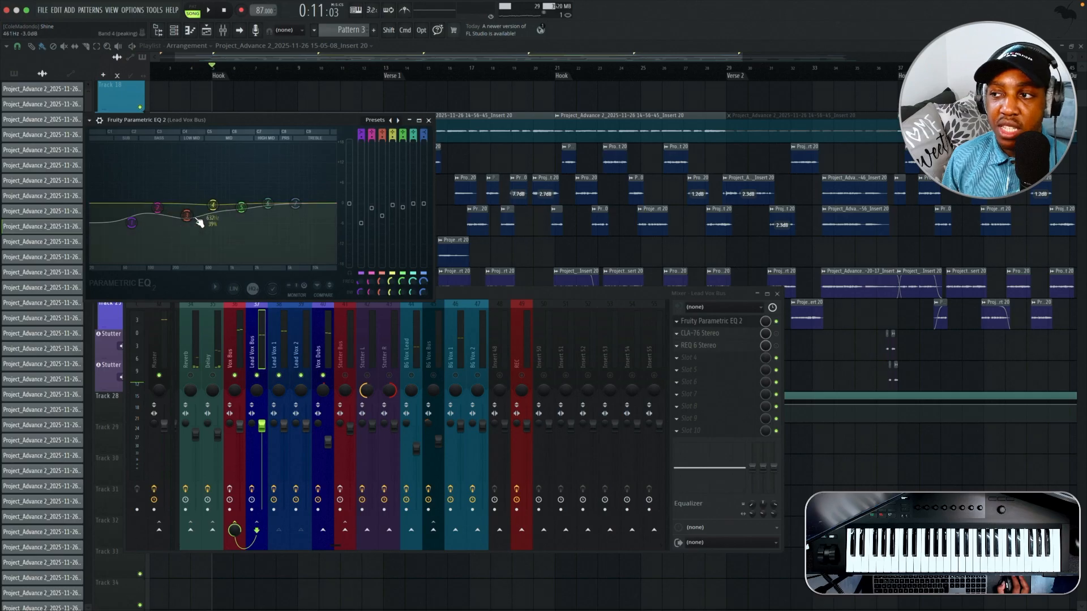
left_click(430, 121)
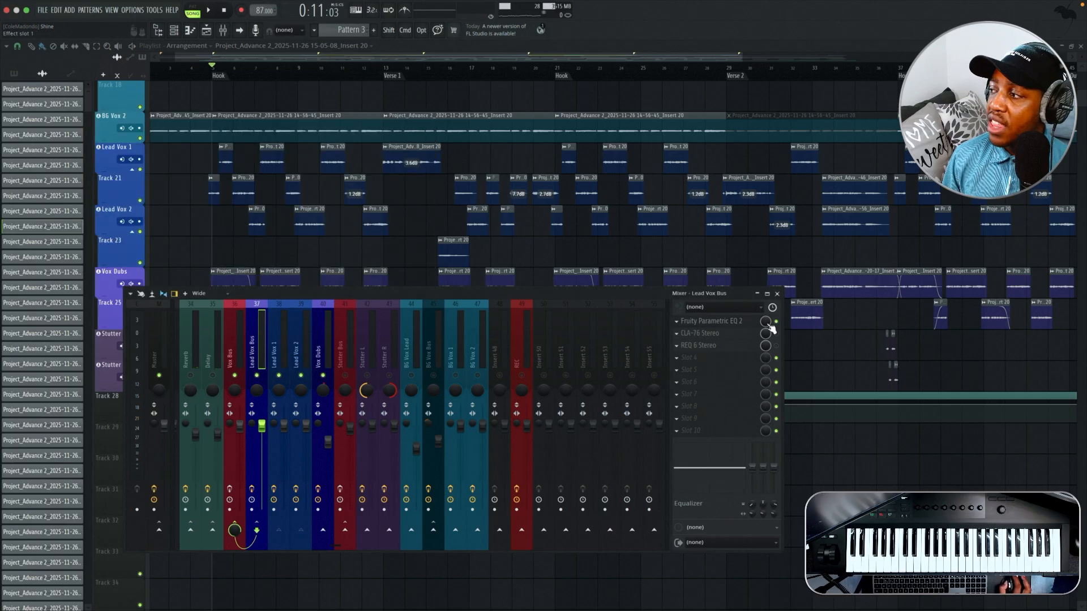
Step: Open the Lead Vox Bus's CLA-76 Stereo compressor, watch its meter while playing from the Hook, stop playback and close it
left_click(756, 334)
left_click_drag(729, 149, 295, 111)
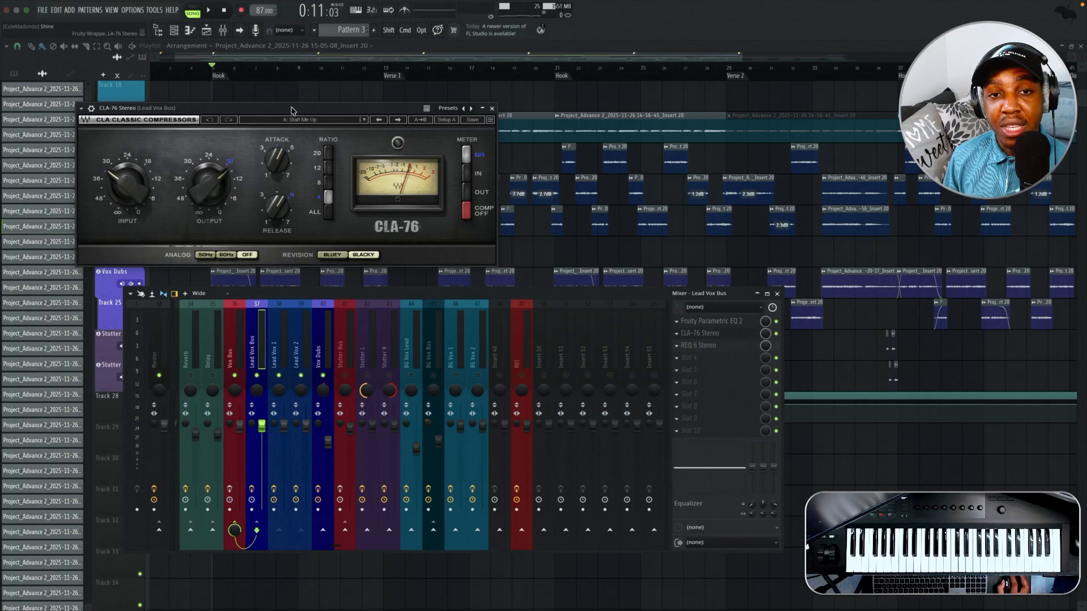
key("space")
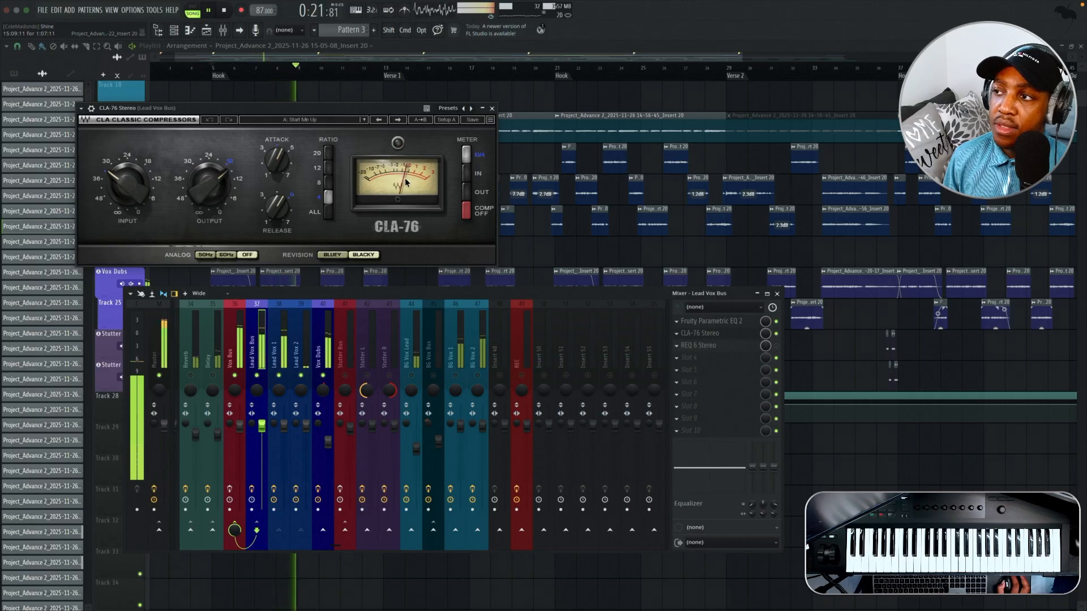
key("space")
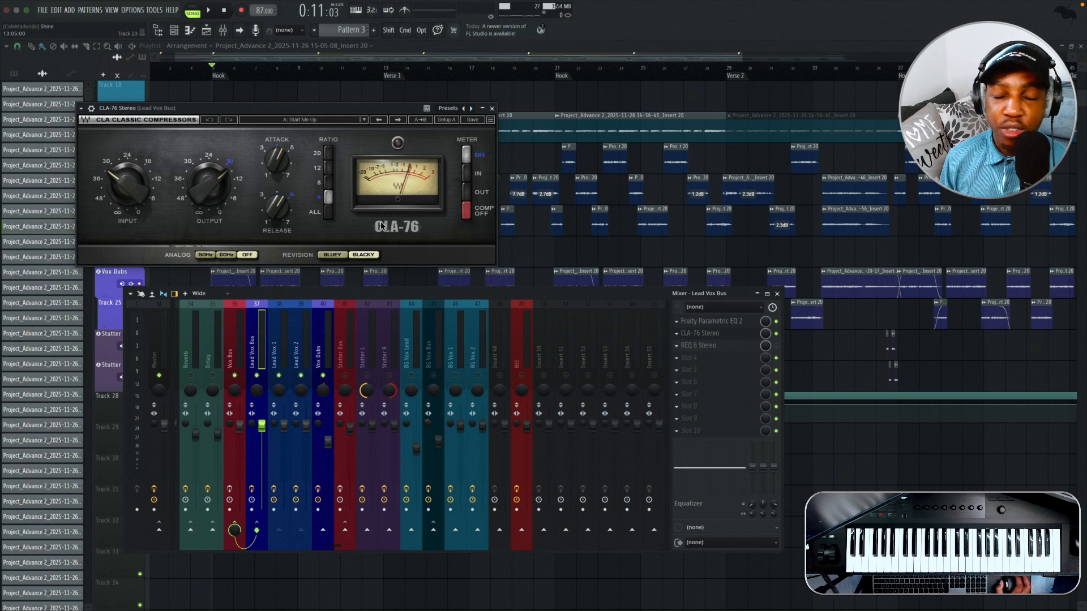
left_click(492, 108)
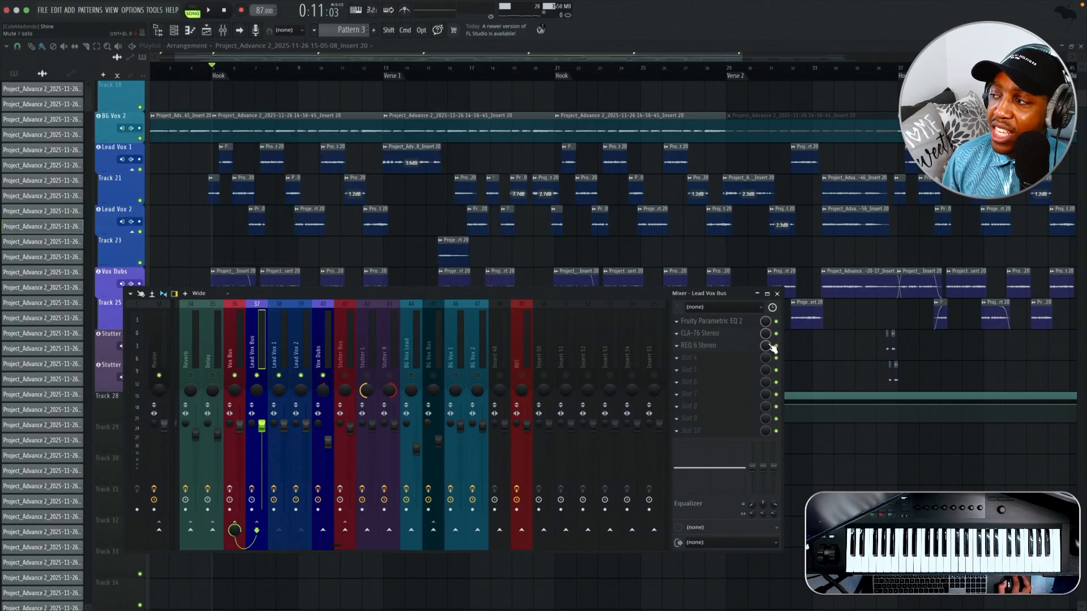
Step: Open the REQ 6 Stereo on the Lead Vox Bus, play from the Hook and delete the stray clip on the Vox Dubs track
left_click(736, 346)
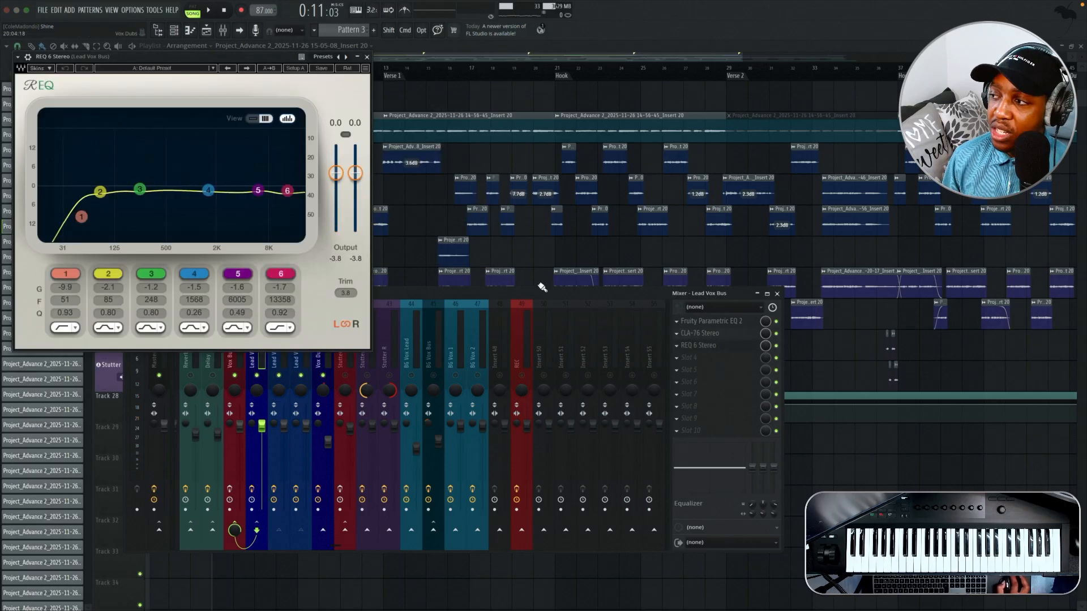
left_click(542, 288)
left_click(655, 355)
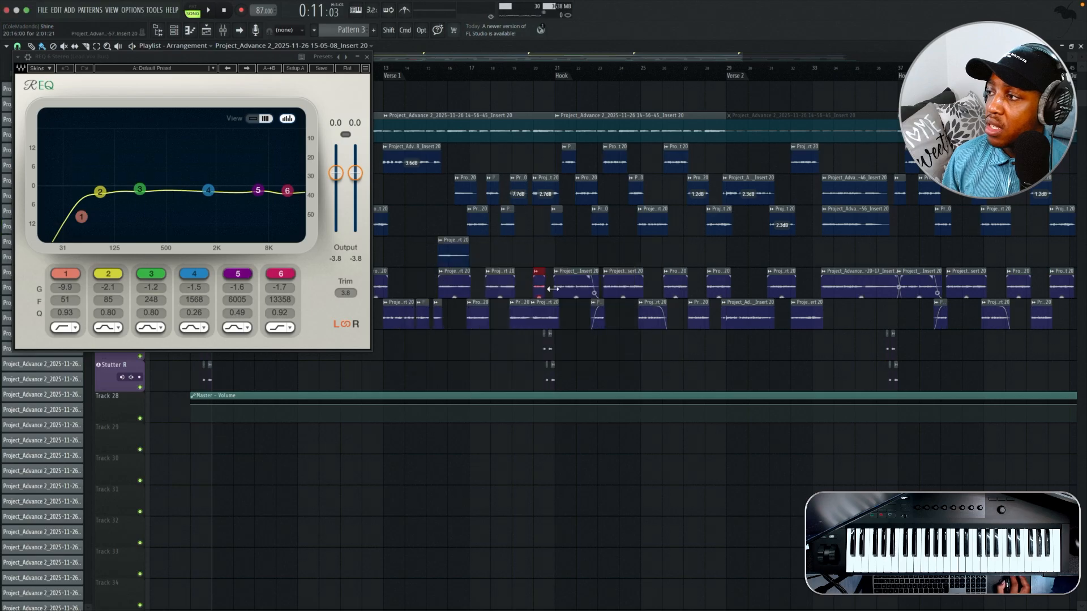
key("space")
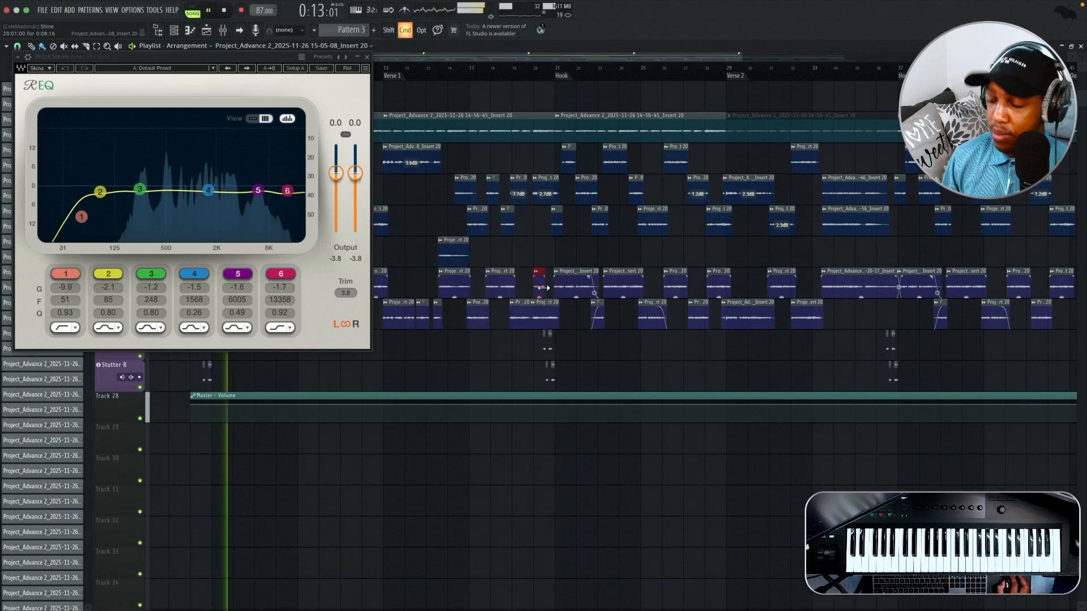
right_click(543, 288)
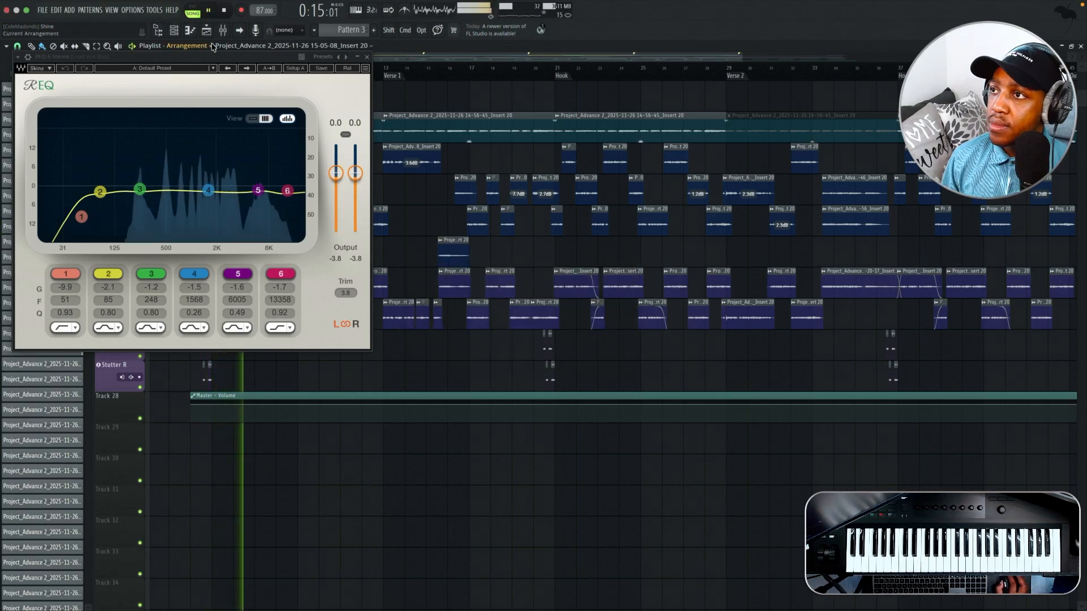
Step: Bring the mixer back up, stop playback and close the REQ 6 Stereo equalizer
key("F9")
key("space")
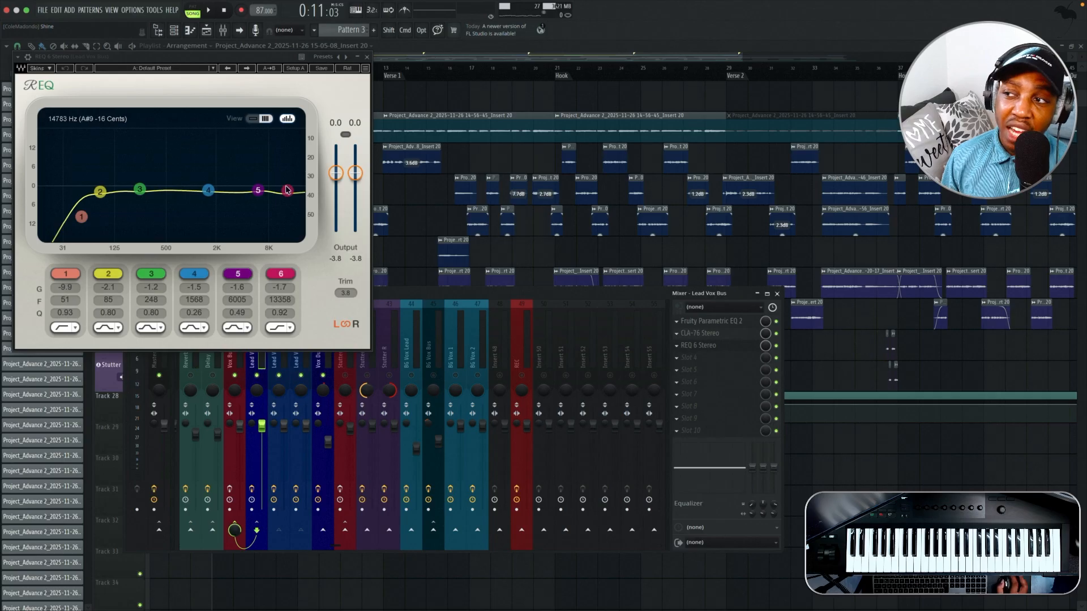
left_click(368, 59)
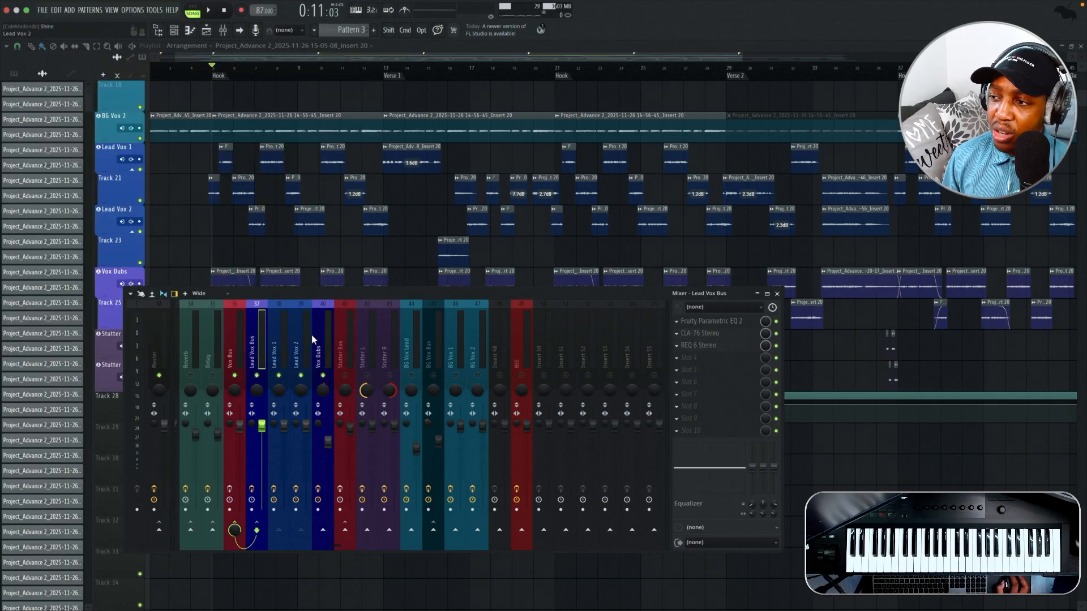
Step: Inspect the Stutter Bus's Fruity Compressor, Fruity Parametric EQ 2 and Fruity Reeverb 2, and close all their windows
left_click(344, 352)
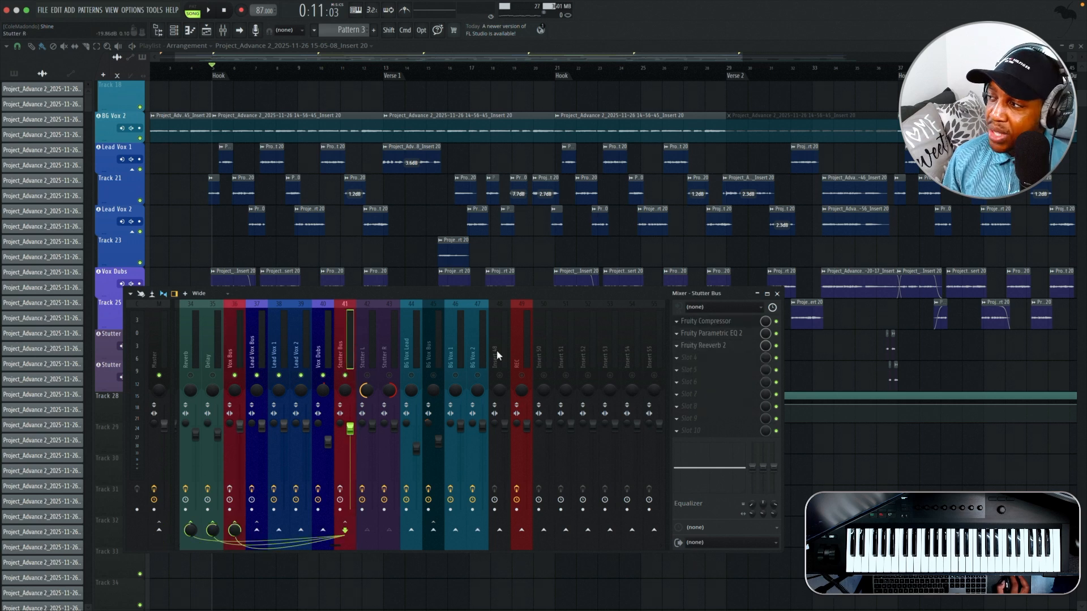
left_click(694, 325)
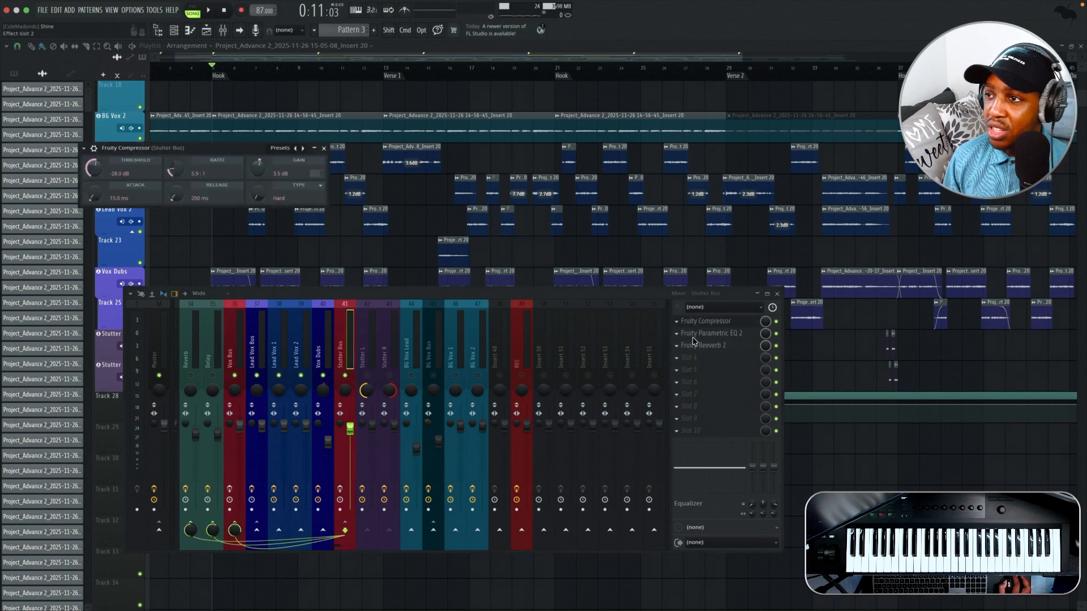
left_click(694, 335)
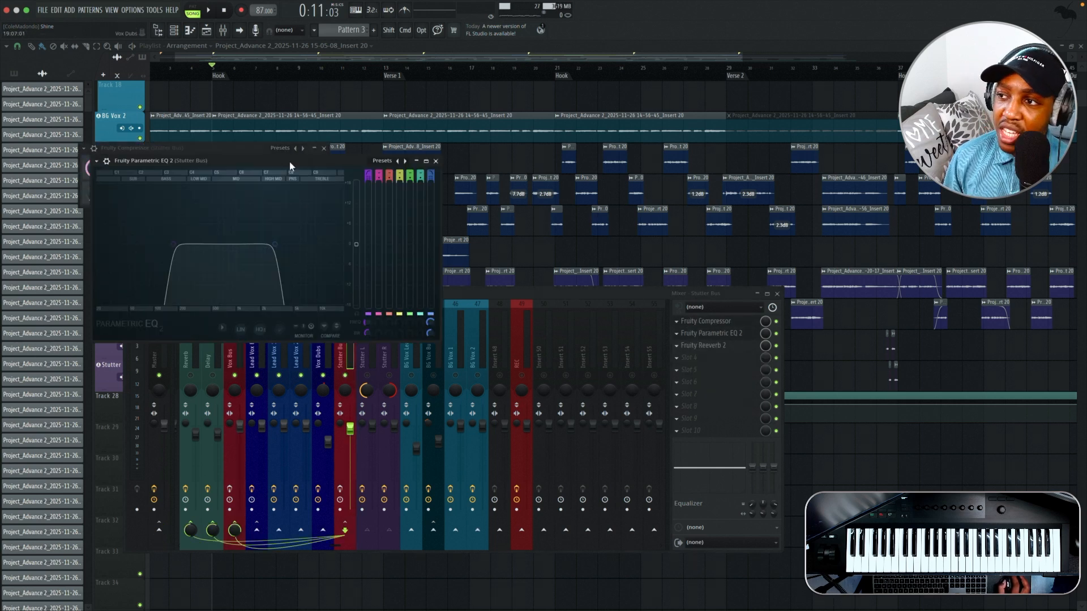
left_click(733, 352)
key("F12")
Step: Unmute the Stutter Bus, Stutter L and Stutter R, and play the stutter effect from just before the first Hook
left_click(384, 69)
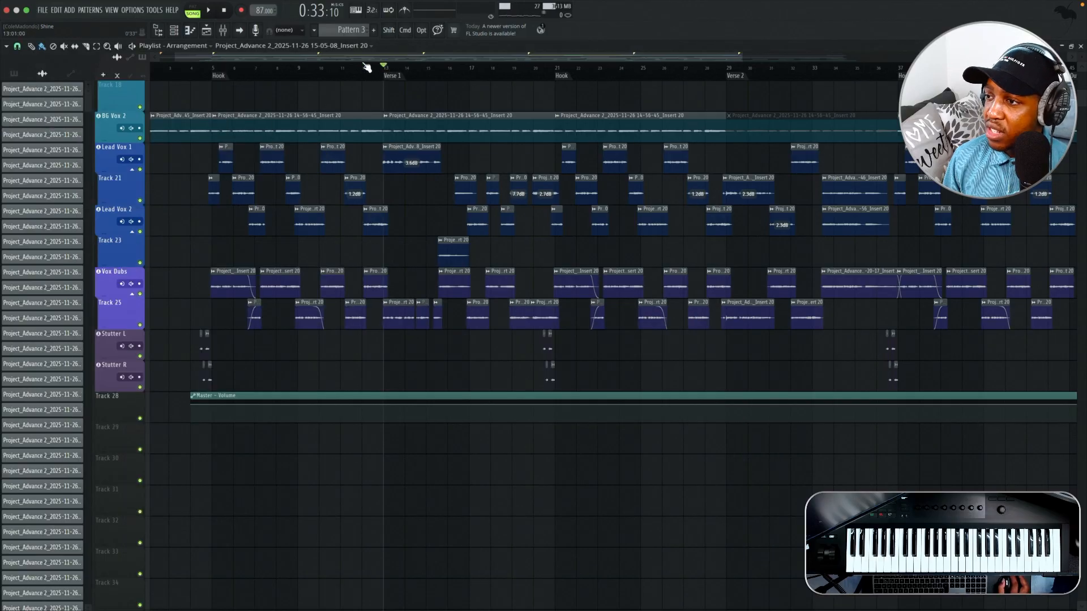
left_click(190, 70)
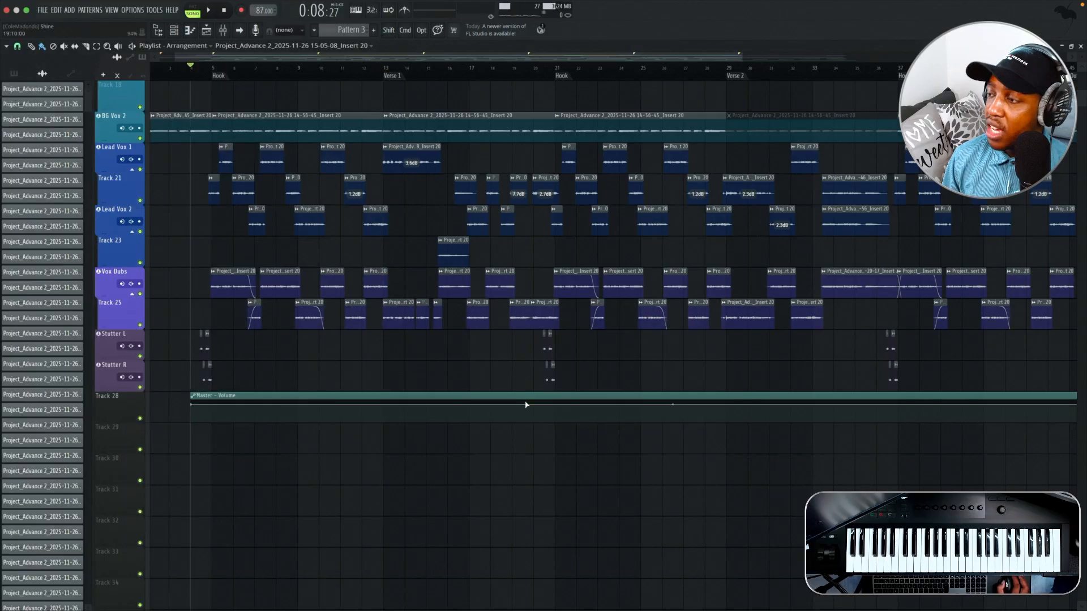
scroll(529, 439, "up", 3)
scroll(453, 362, "down", 5)
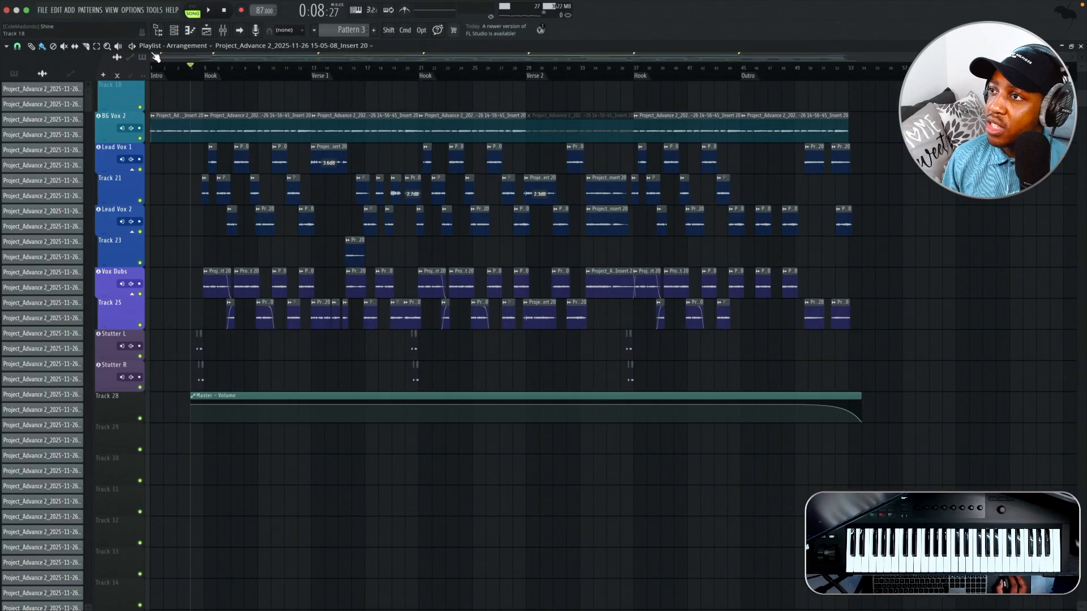
left_click(224, 31)
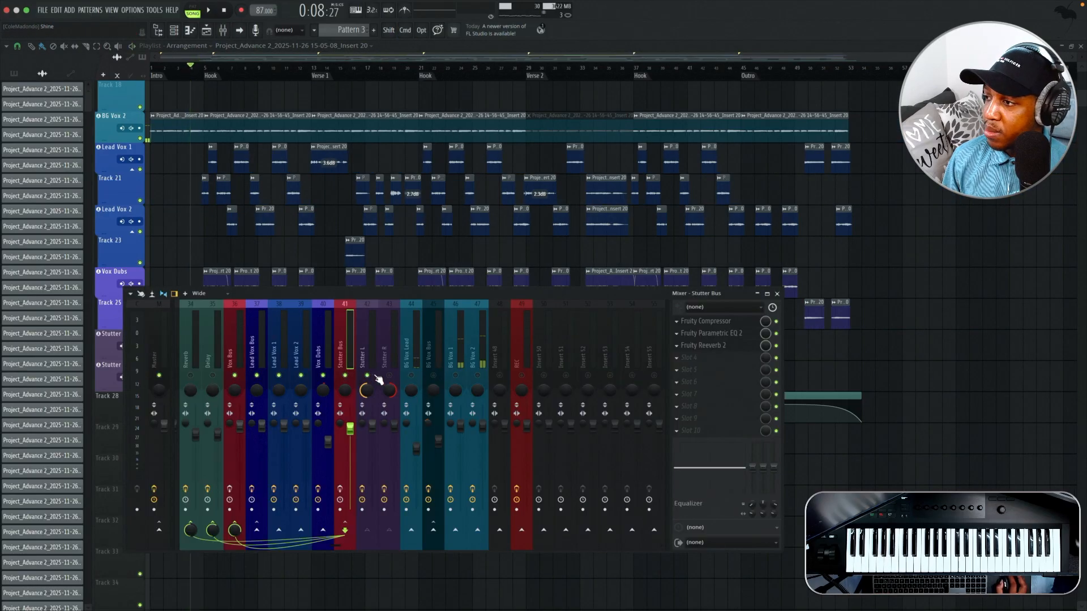
left_click(384, 358)
left_click(347, 351)
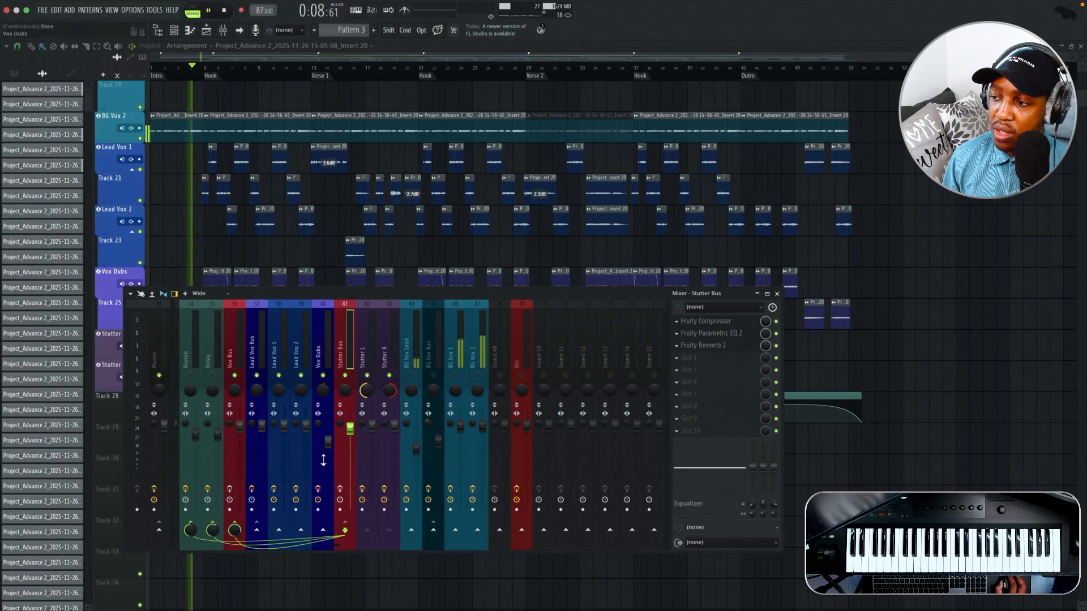
key("space")
mouse_move(325, 297)
left_mouse_down()
mouse_move(366, 419)
mouse_move(336, 392)
mouse_move(327, 307)
left_mouse_up()
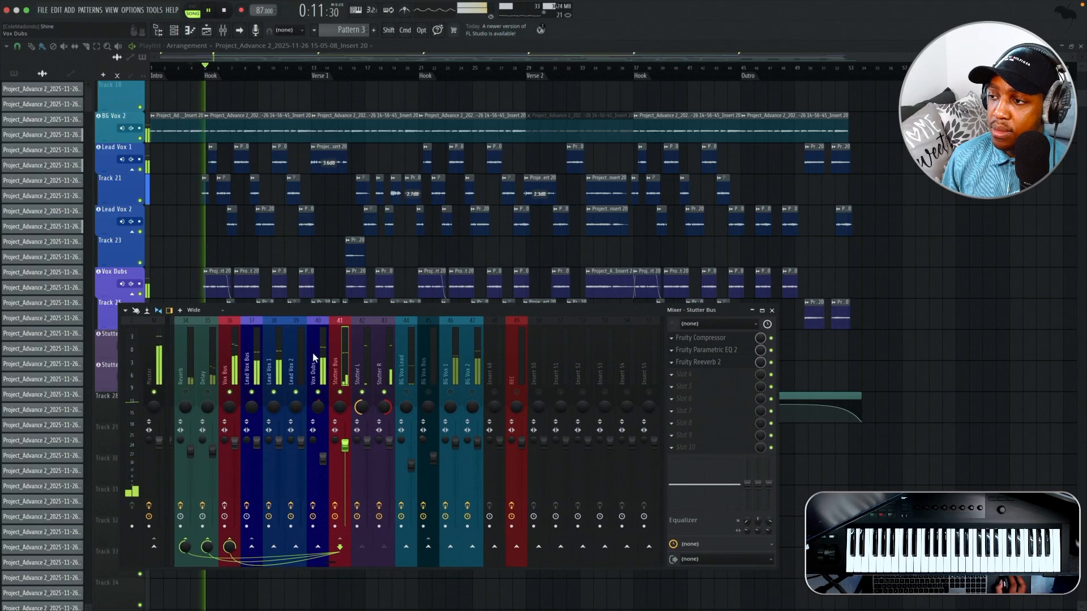
key("space")
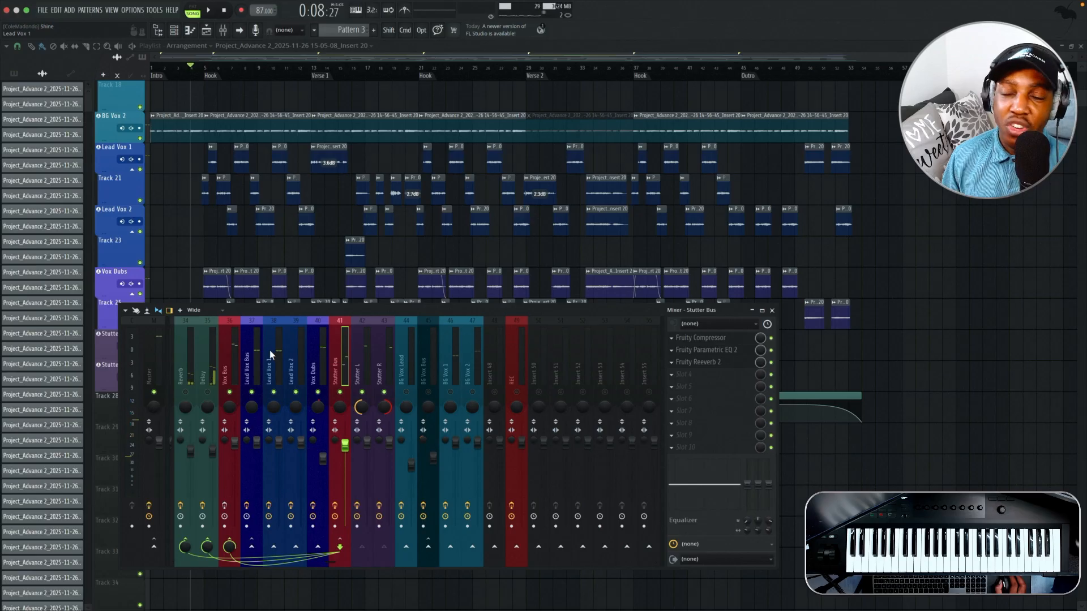
Step: Unmute the BG Vox Lead, BG Vox Bus, BG Vox 1 and BG Vox 2 channels, and show BG Vox Lead's plugin chain
left_click(211, 53)
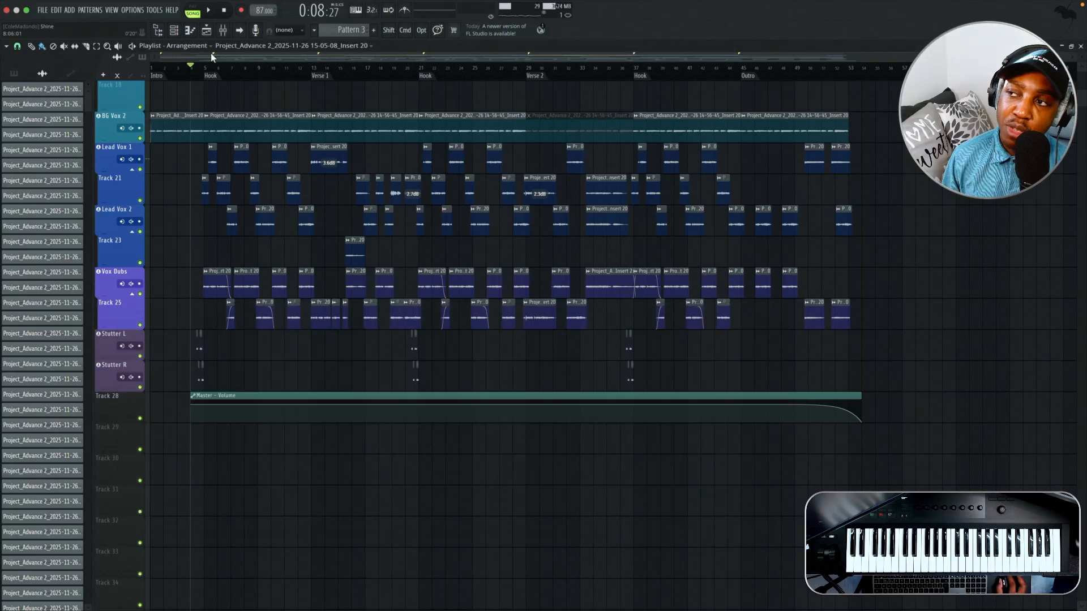
left_click(231, 32)
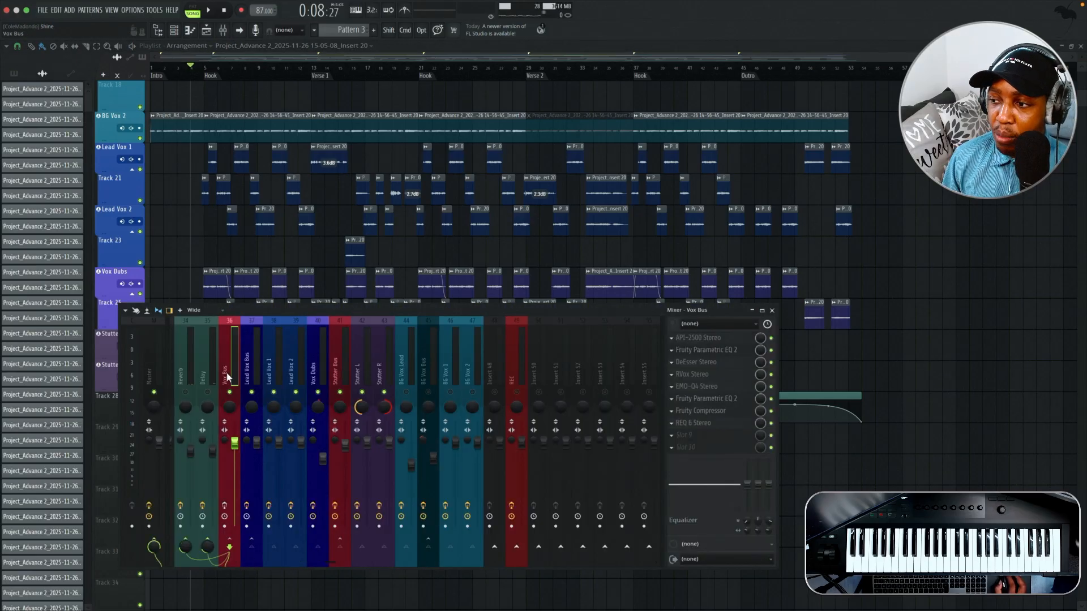
left_click(425, 391)
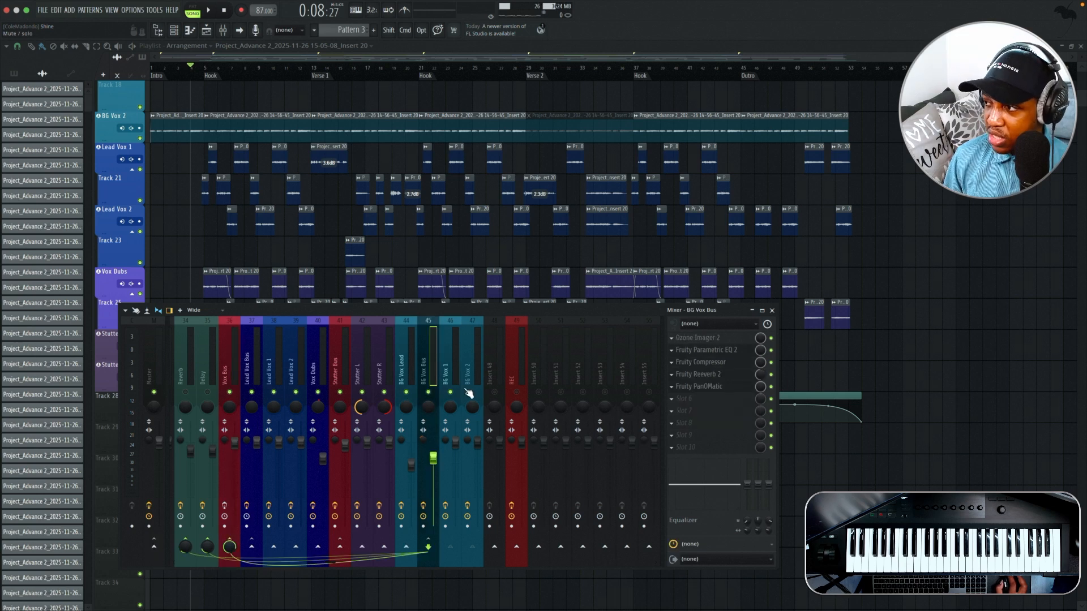
left_click(460, 355)
left_click(405, 355)
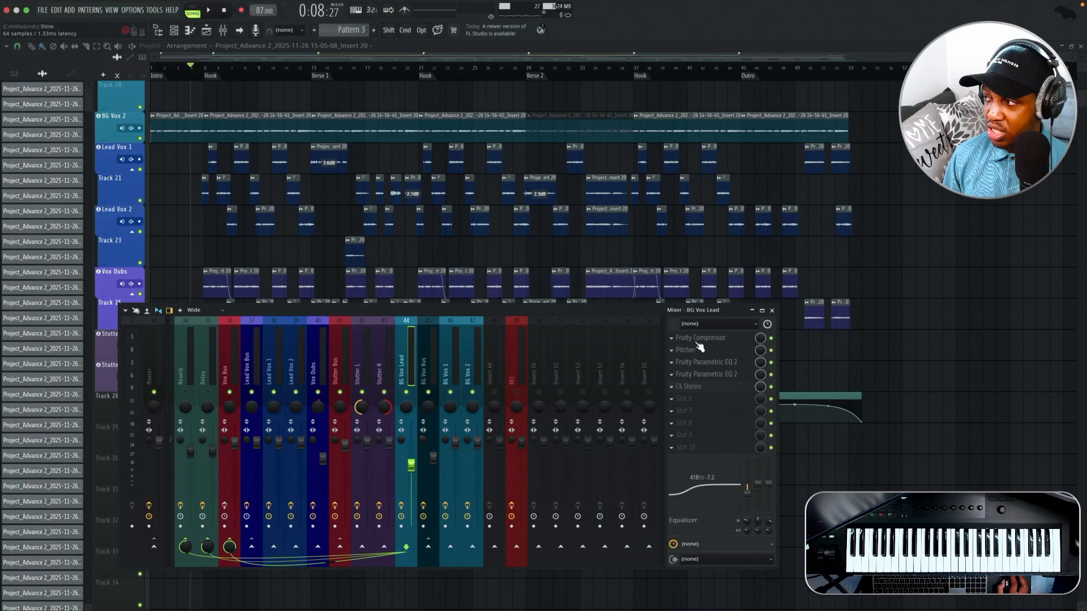
Step: Examine both Fruity Parametric EQ 2 instances on BG Vox Lead and close the EQ display
left_click(720, 363)
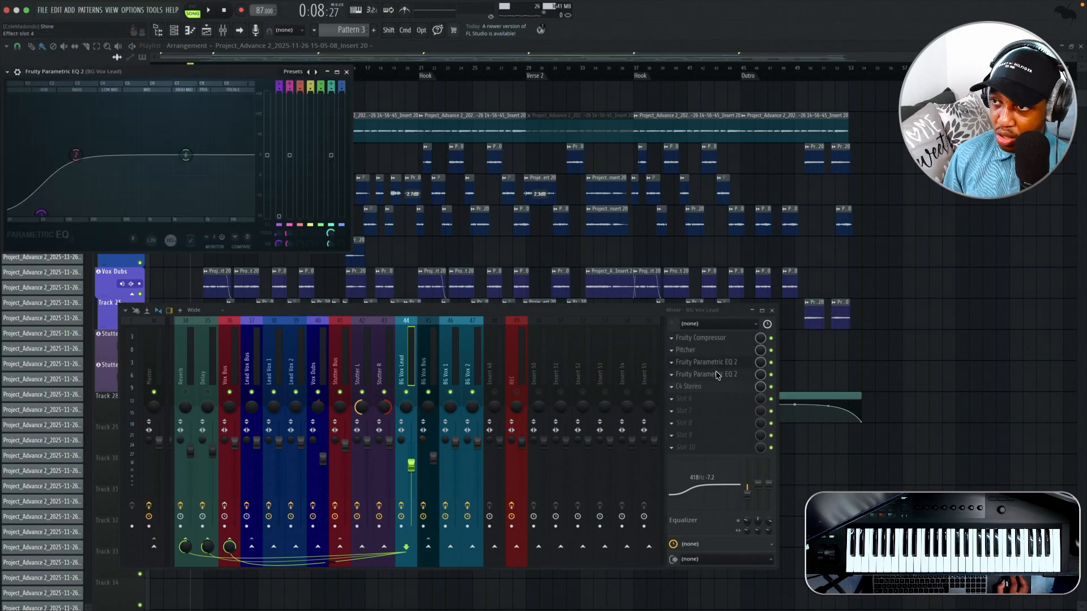
left_click(719, 375)
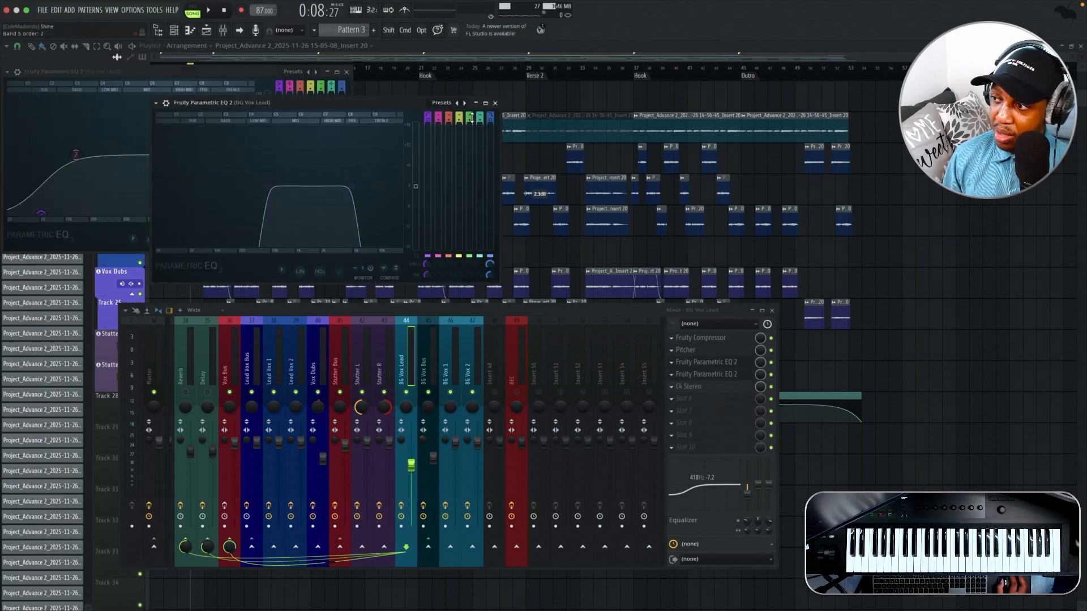
left_click(347, 73)
Step: Solo the BG Vox 2 playlist track and play it from just before the first Hook, with the mixer showing BG Vox Bus
left_click(223, 30)
key("space")
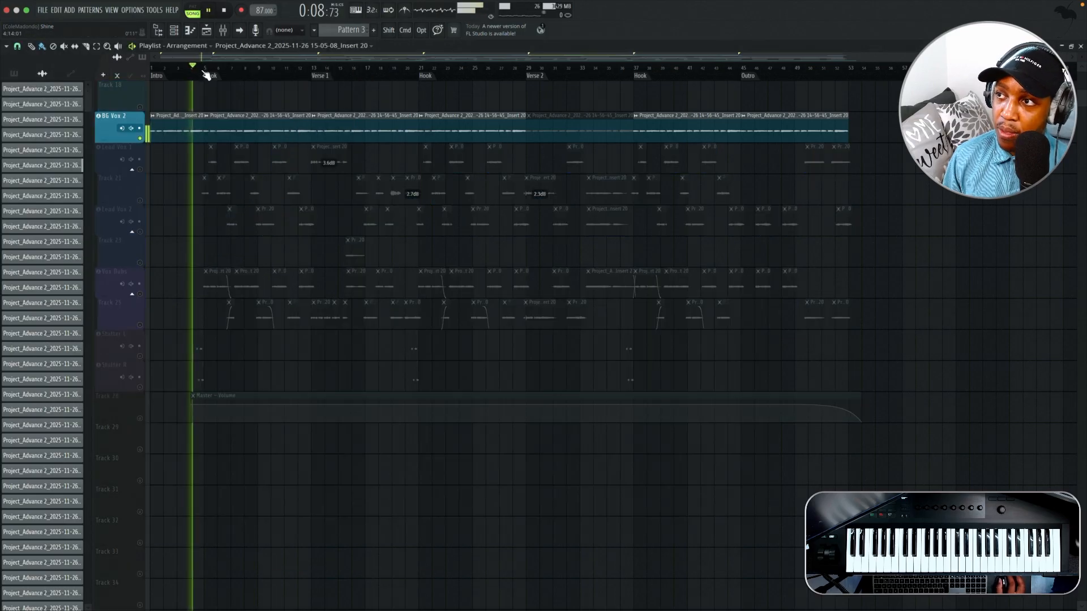
left_click(223, 30)
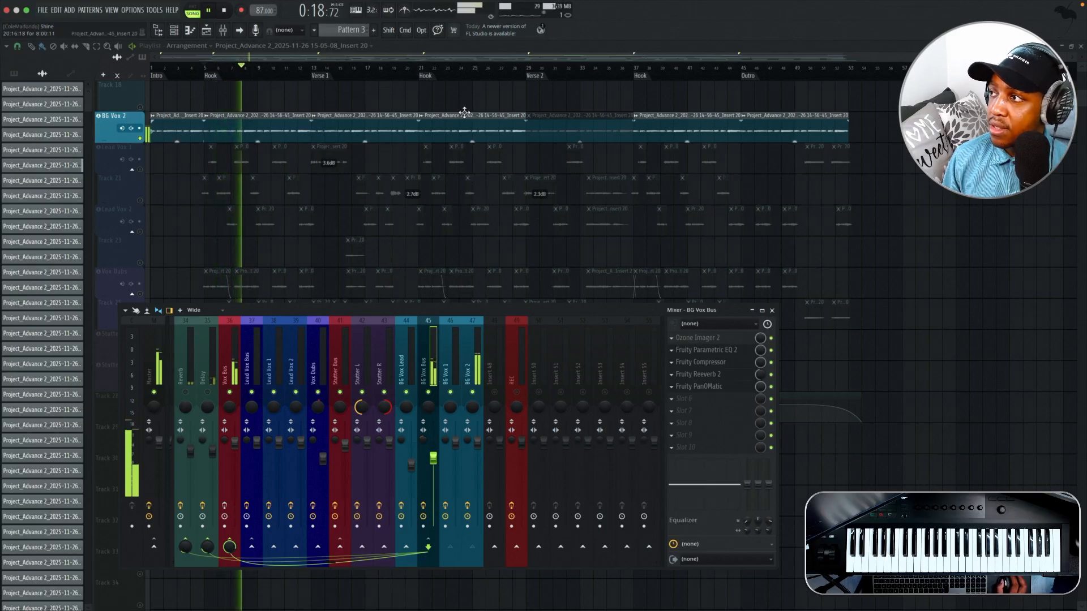
Step: Stop playing BG Vox 2, then solo the BG Vox 1 playlist track and play it from the first Hook
scroll(134, 131, "up", 4)
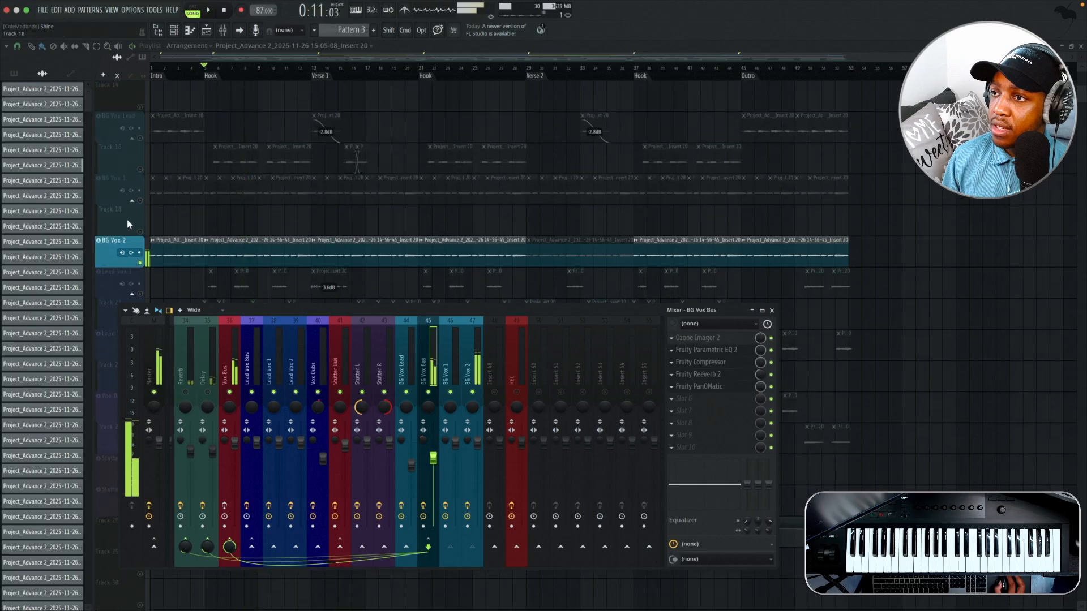
key("space")
left_click(141, 233)
right_click(140, 201)
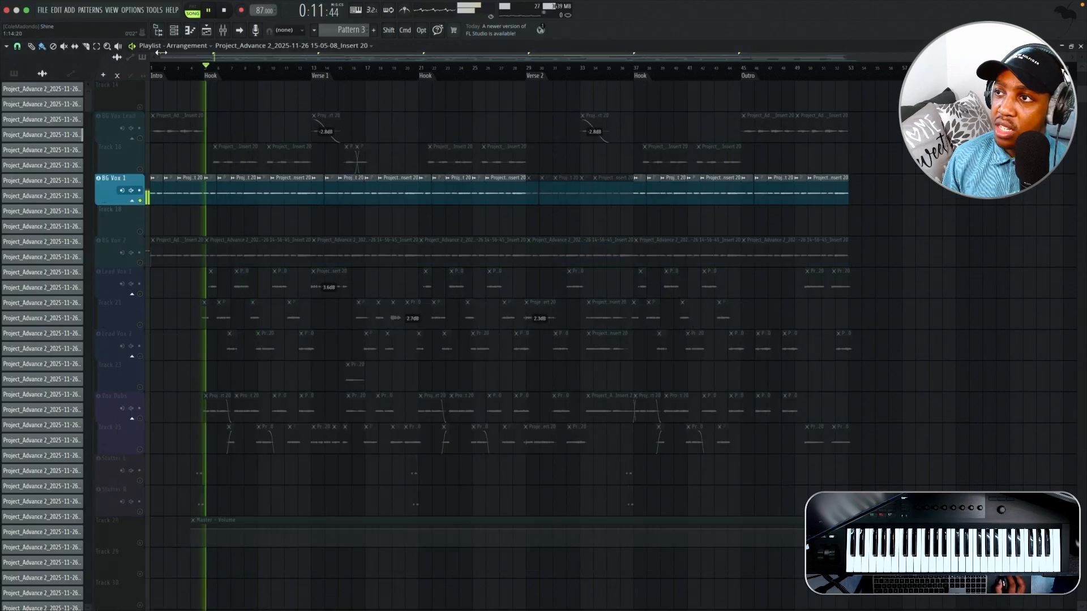
Step: Solo BG Vox Lead together with Track 16 and play them from the start of the Intro with the mixer open
right_click(140, 138)
key("space")
left_click(140, 170)
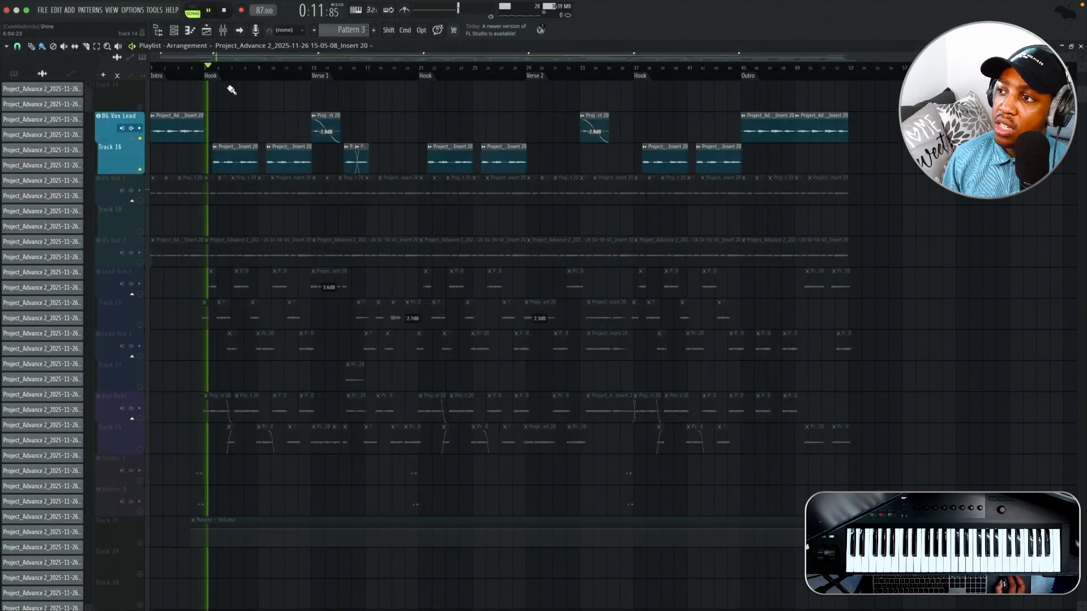
left_click(224, 30)
left_click_drag(187, 68, 150, 67)
left_click(223, 31)
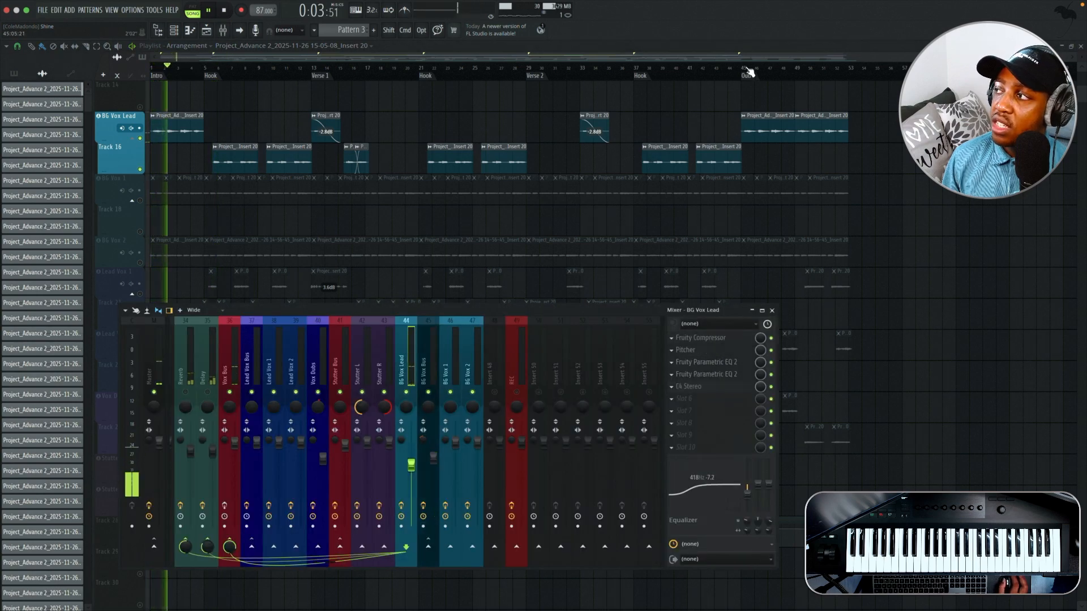
key("space")
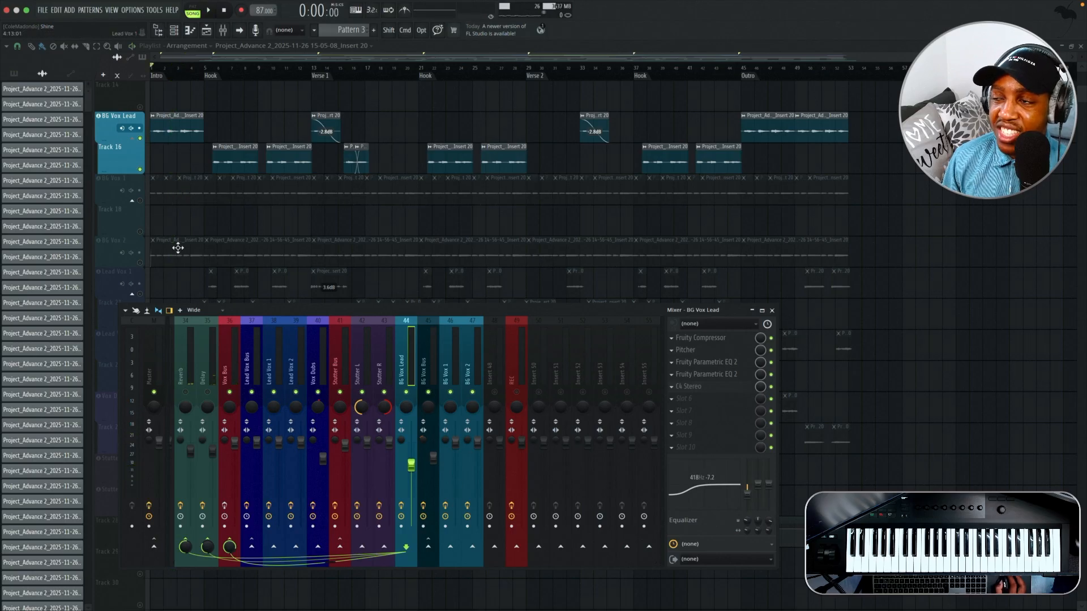
Step: Unmute the BG Vox 1 and BG Vox 2 playlist tracks and play all background vocals together from the Intro
left_click(140, 201)
left_click(140, 262)
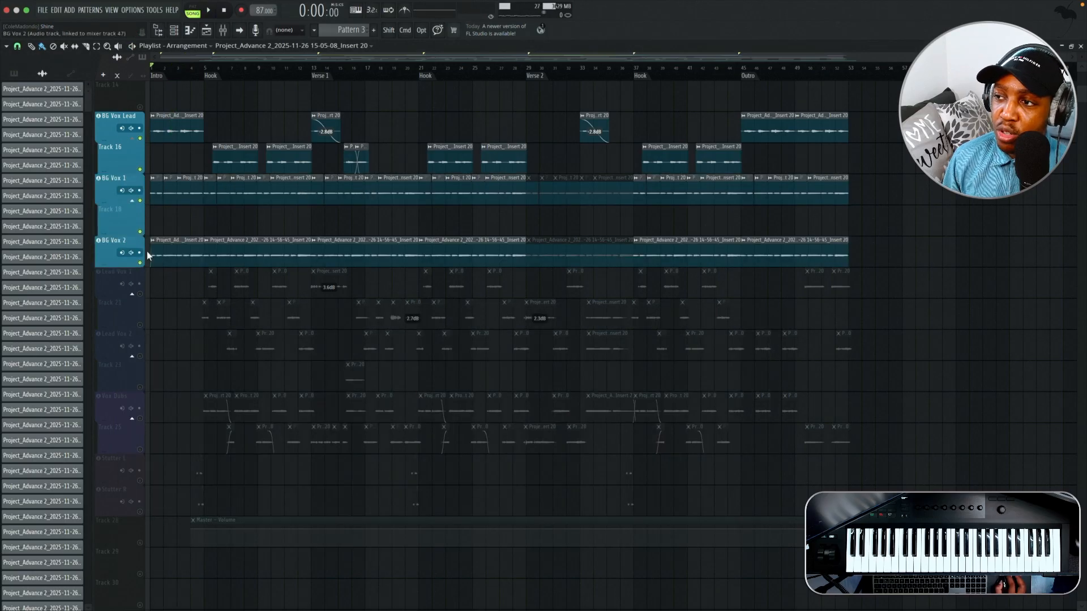
key("space")
key("F9")
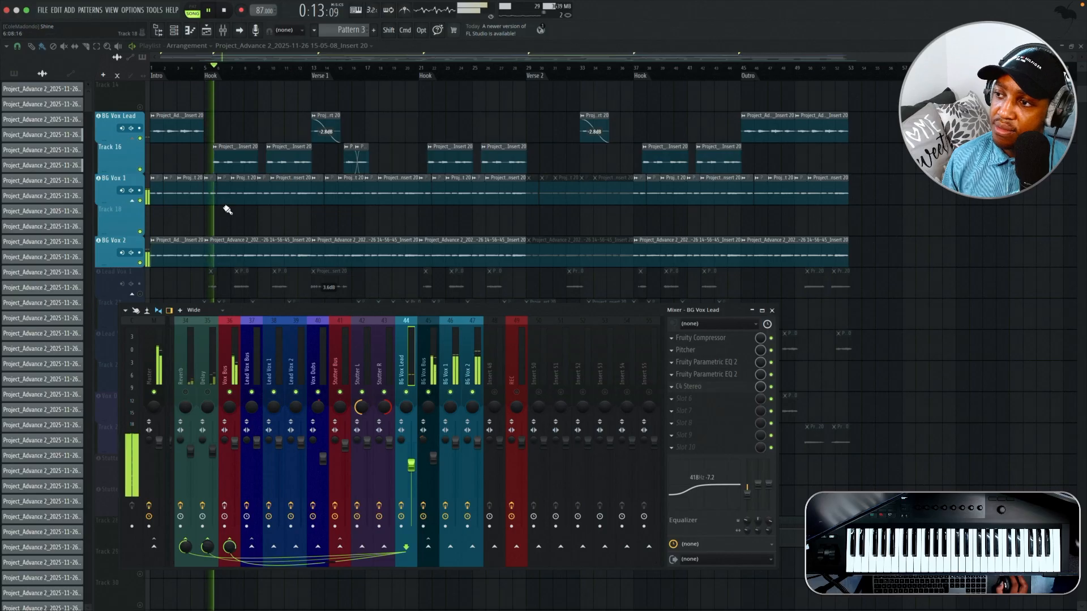
left_click_drag(273, 308, 273, 313)
key("space")
Step: Select the Vox Bus channel, set the playback position to the first Hook, and unmute all the playlist tracks
left_click(222, 364)
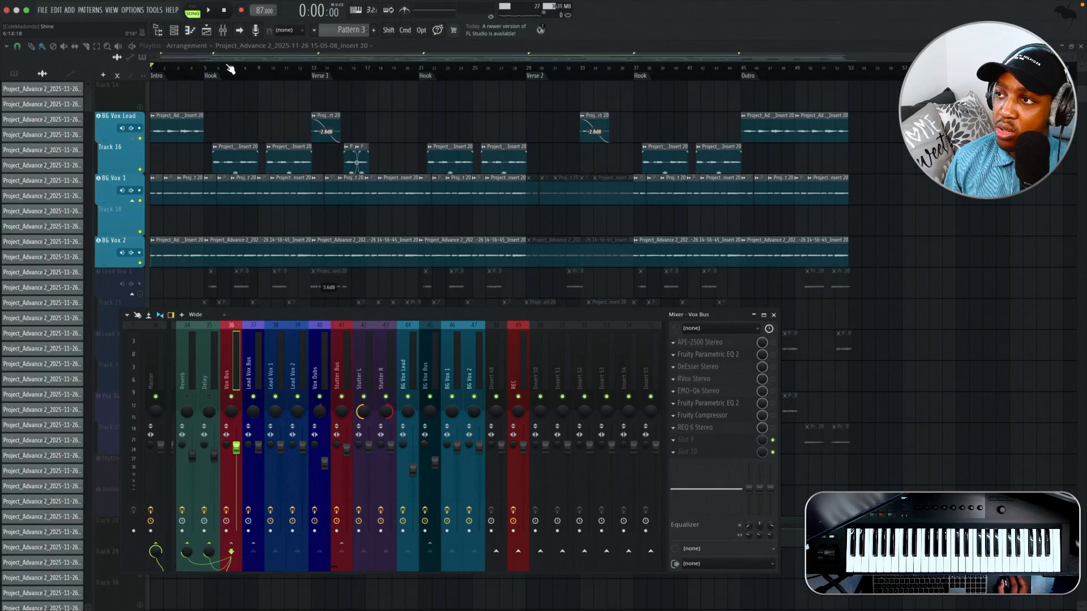
left_click(205, 72)
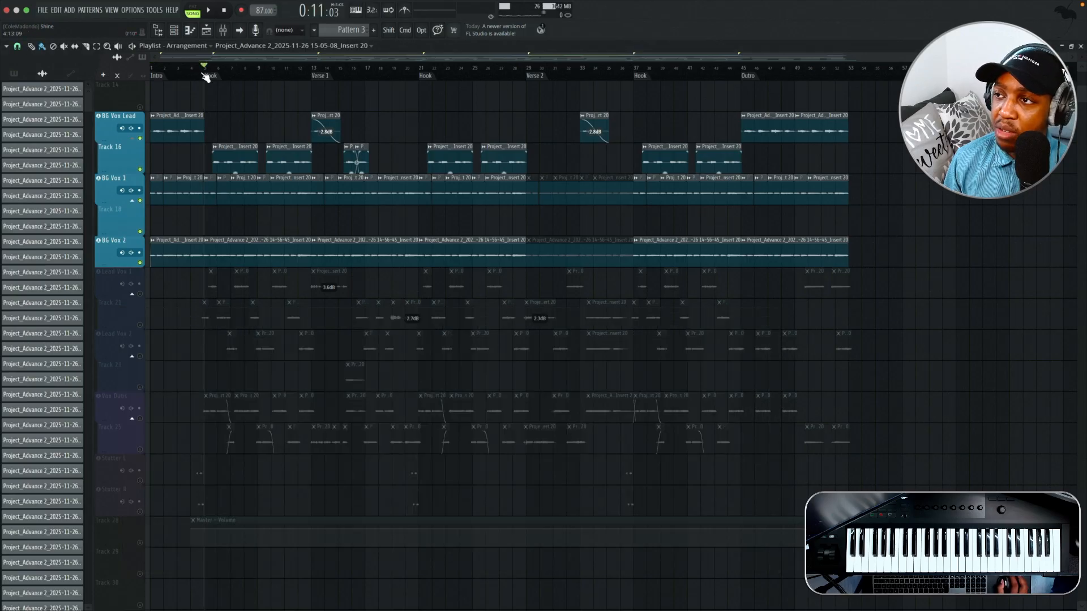
right_click(140, 295)
right_click(140, 295)
left_click(220, 33)
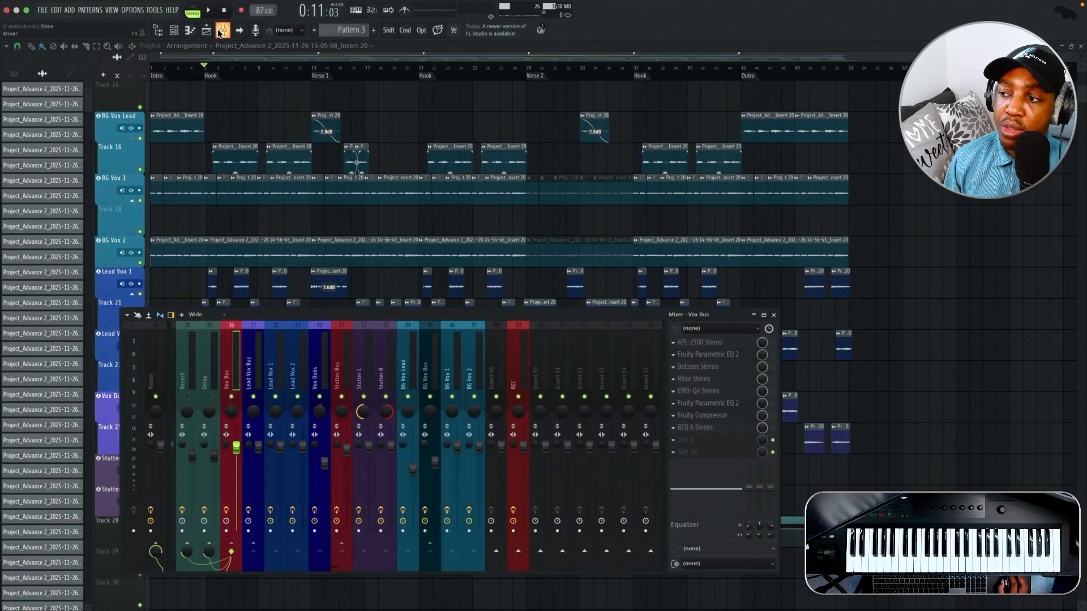
Step: Show the Delay, Reverb and Vox Bus channels while playing the full arrangement from the first Hook
scroll(205, 366, "up", 3)
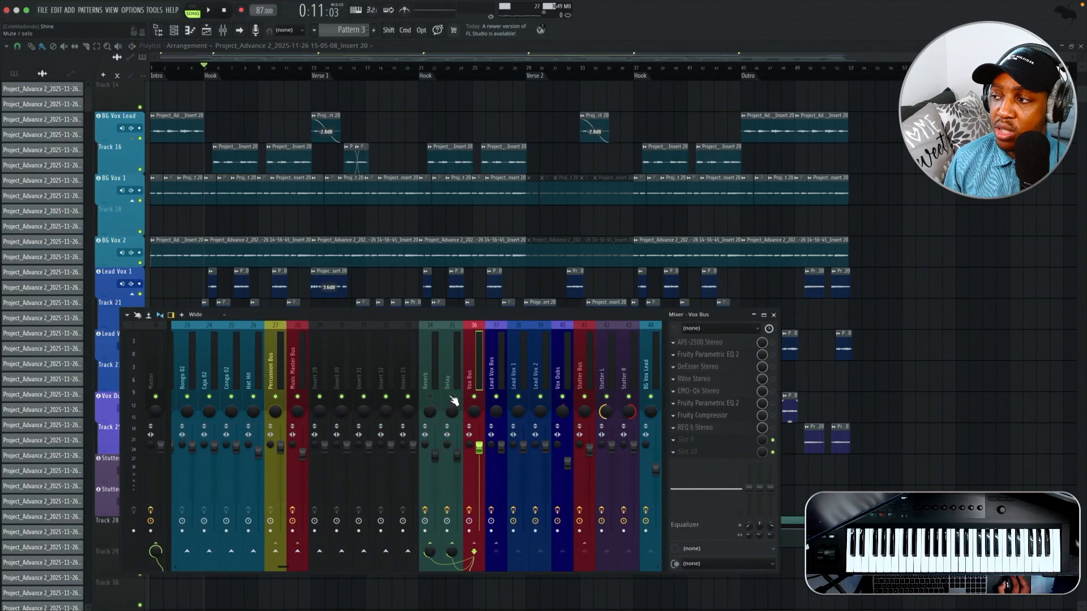
left_click(443, 371)
left_click(431, 368)
key("space")
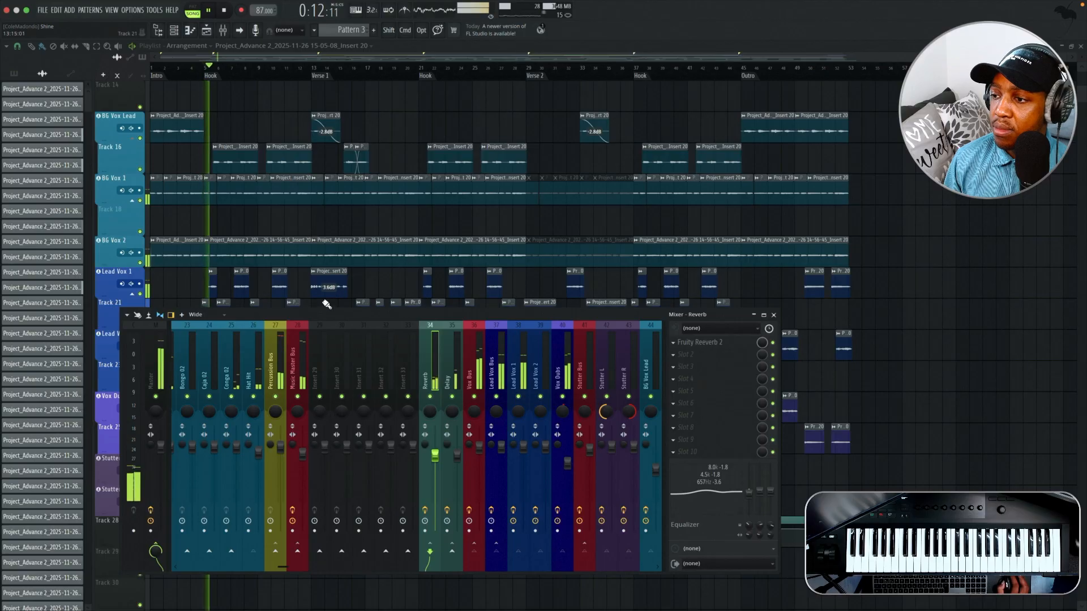
left_click_drag(481, 310, 417, 288)
left_click(402, 334)
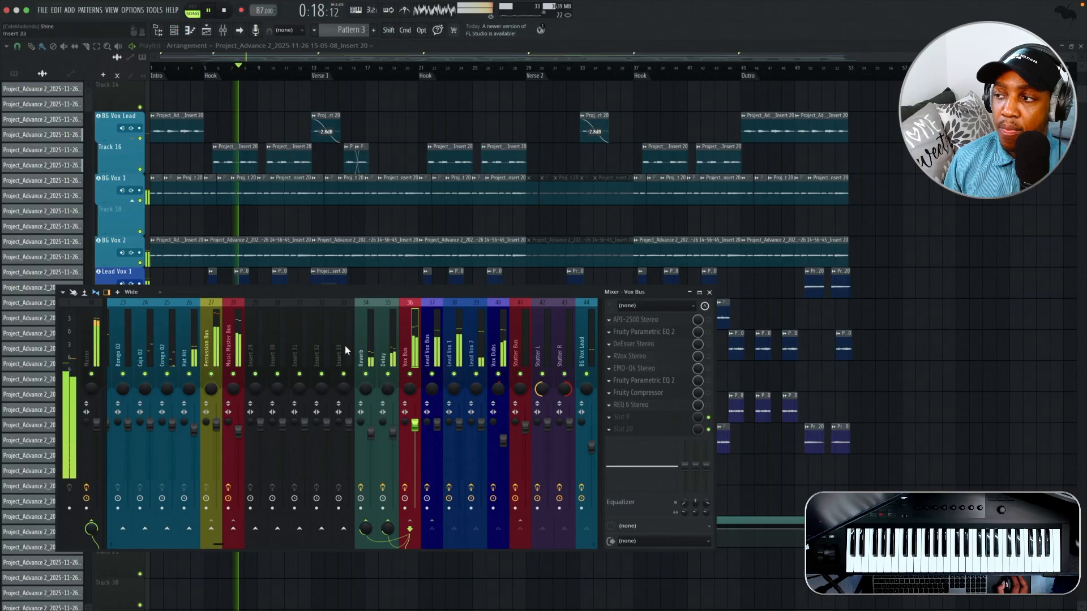
scroll(334, 347, "down", 4)
scroll(331, 349, "up", 2)
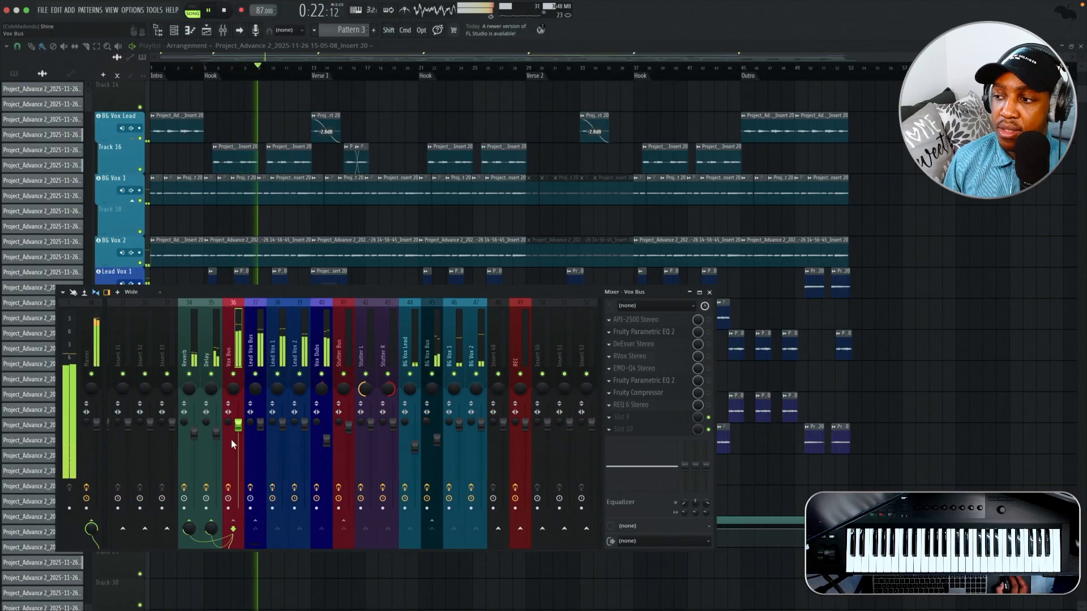
key("space")
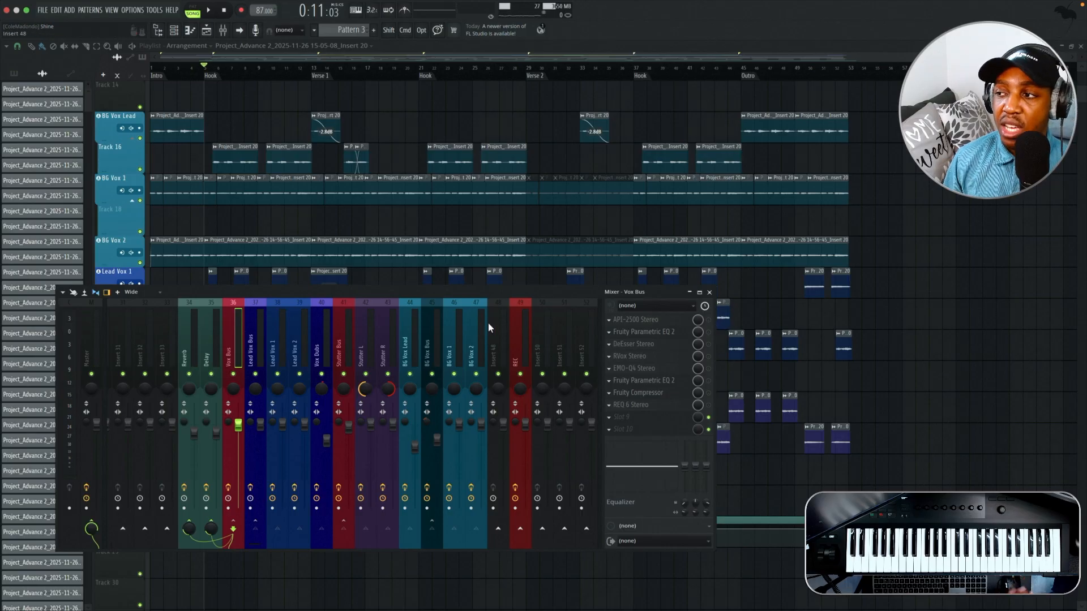
Step: Trace the lead vocal routing in the mixer from Lead Vox 1 through Lead Vox Bus to Vox Bus
left_click(279, 337)
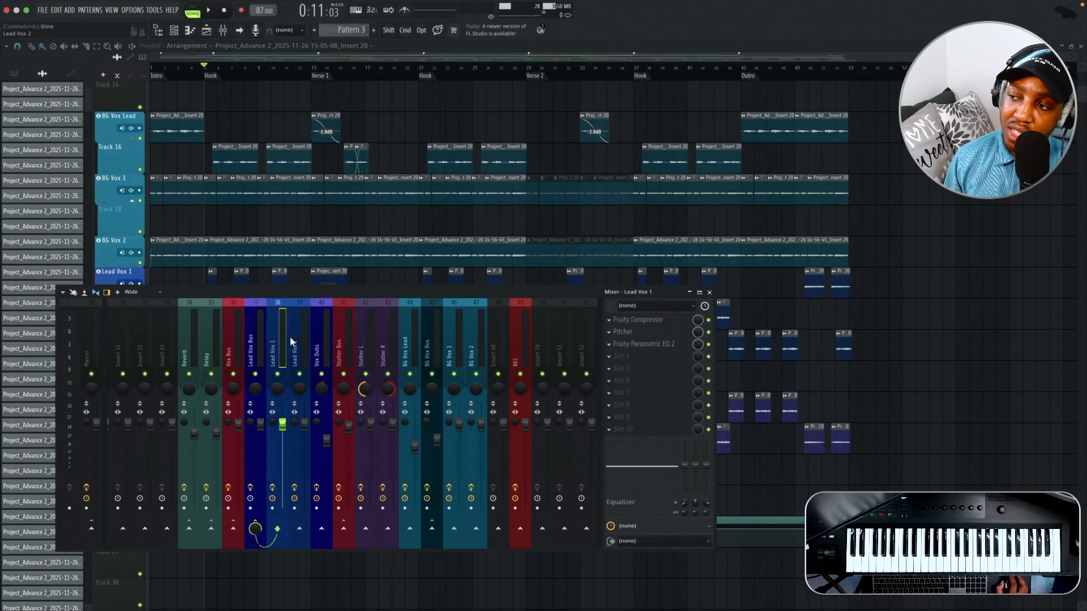
left_click(261, 343)
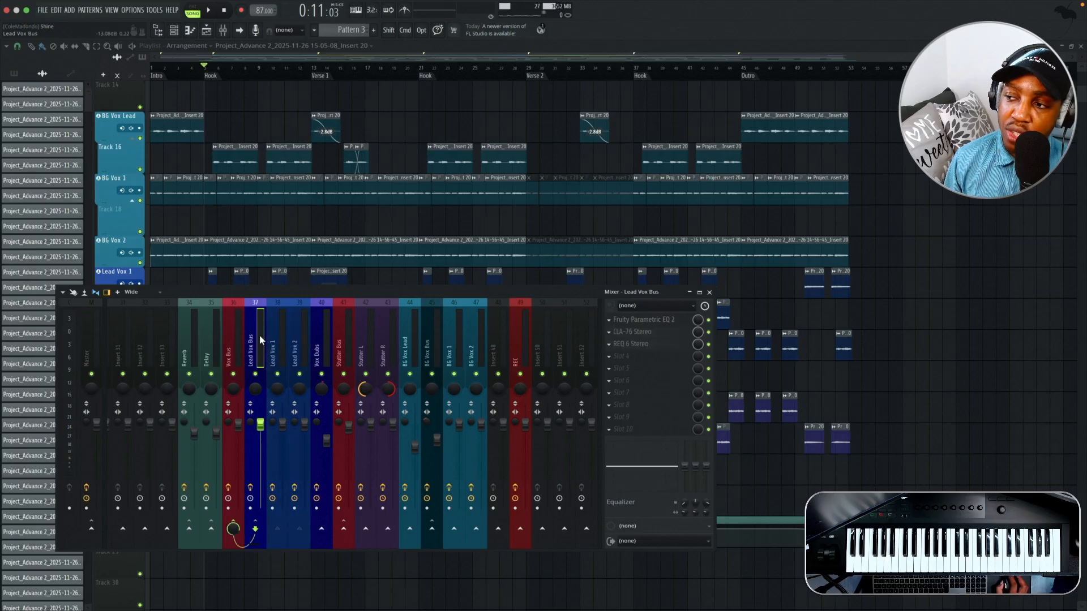
left_click(284, 350)
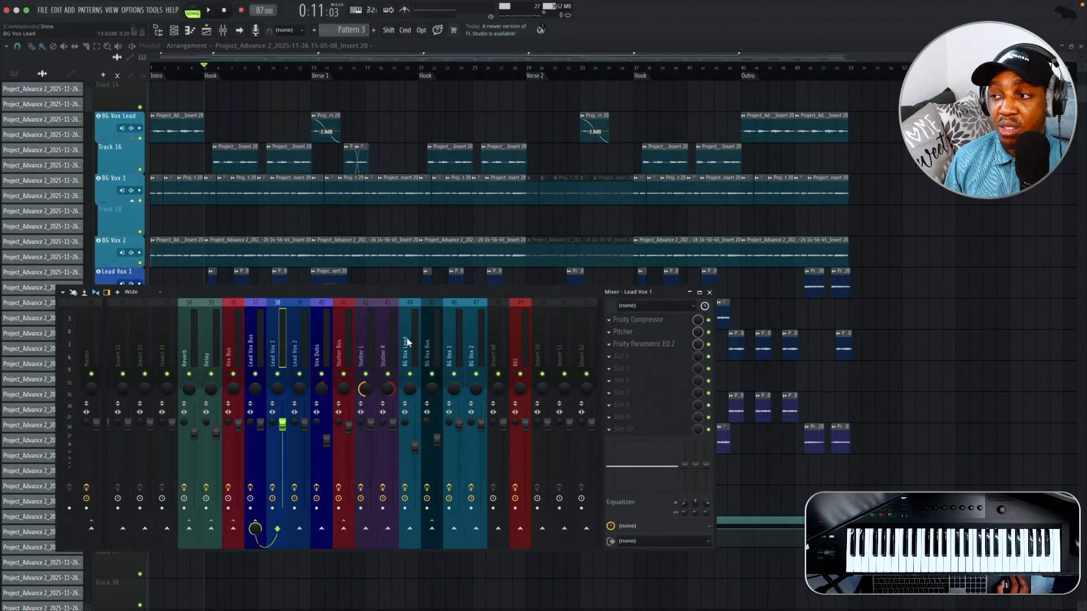
left_click(235, 342)
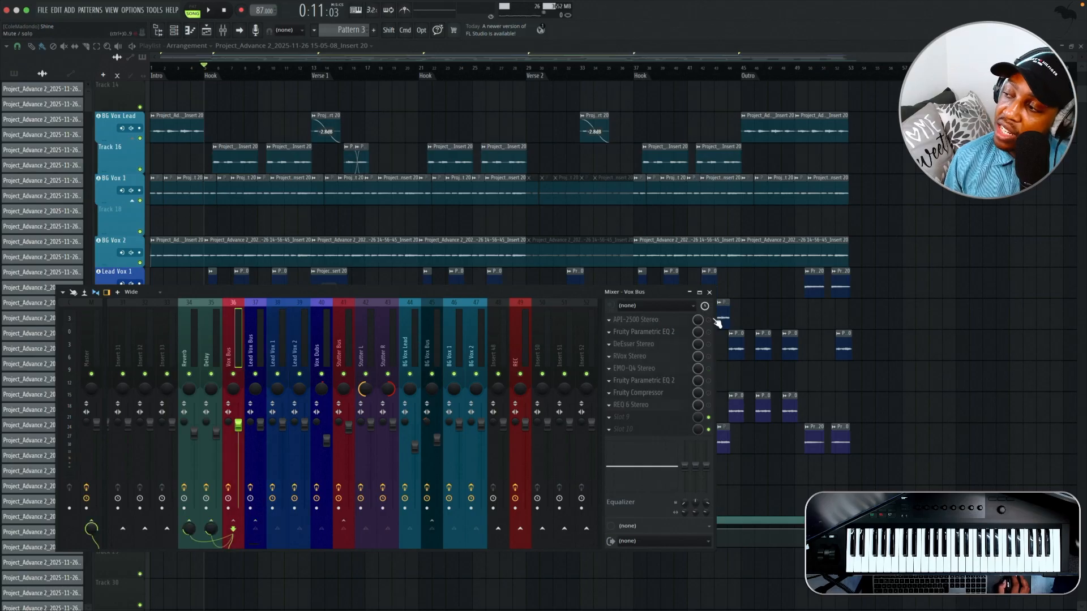
Step: Enable the API-2500 Stereo compressor on Vox Bus and open it while playing the first Hook
key("space")
left_click(709, 320)
left_click(667, 321)
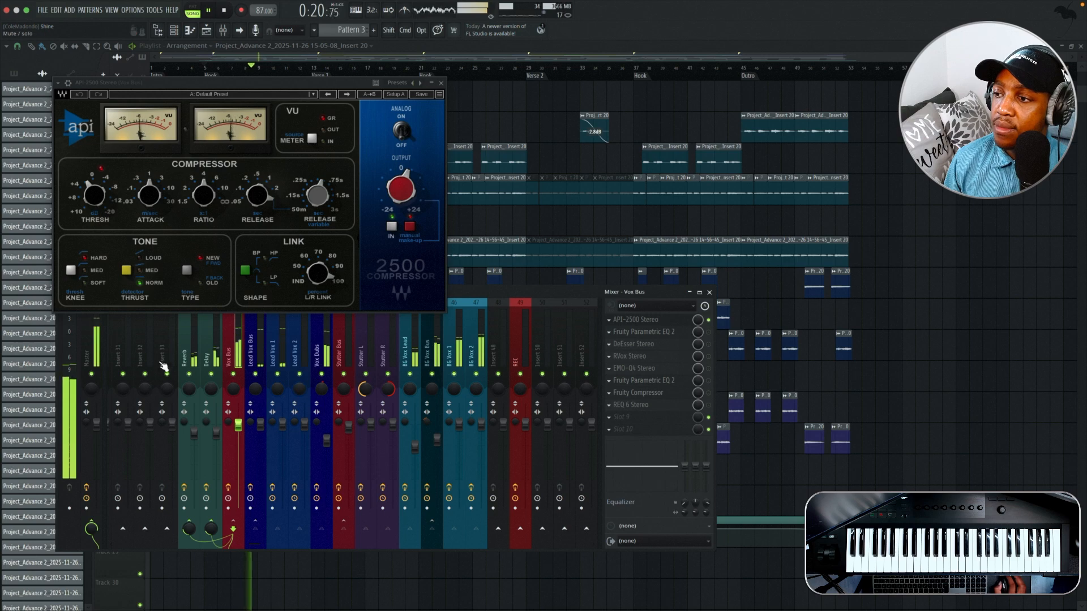
key("space")
scroll(146, 378, "down", 7)
scroll(245, 369, "up", 6)
key("space")
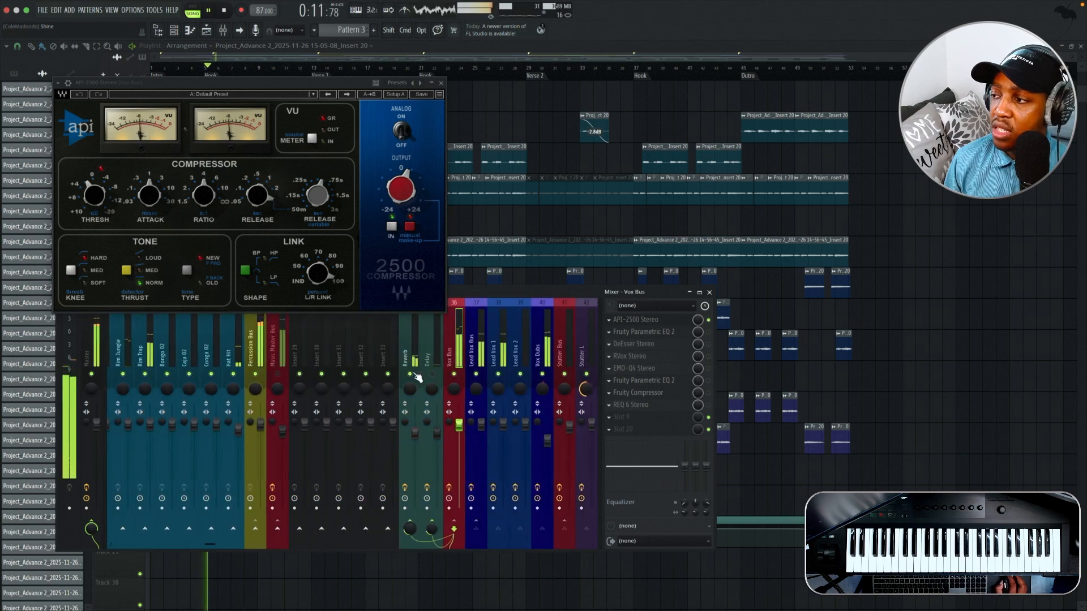
Step: Play the last Hook to compare the vocals with the API-2500 bypassed and enabled, watching its VU meters
key("space")
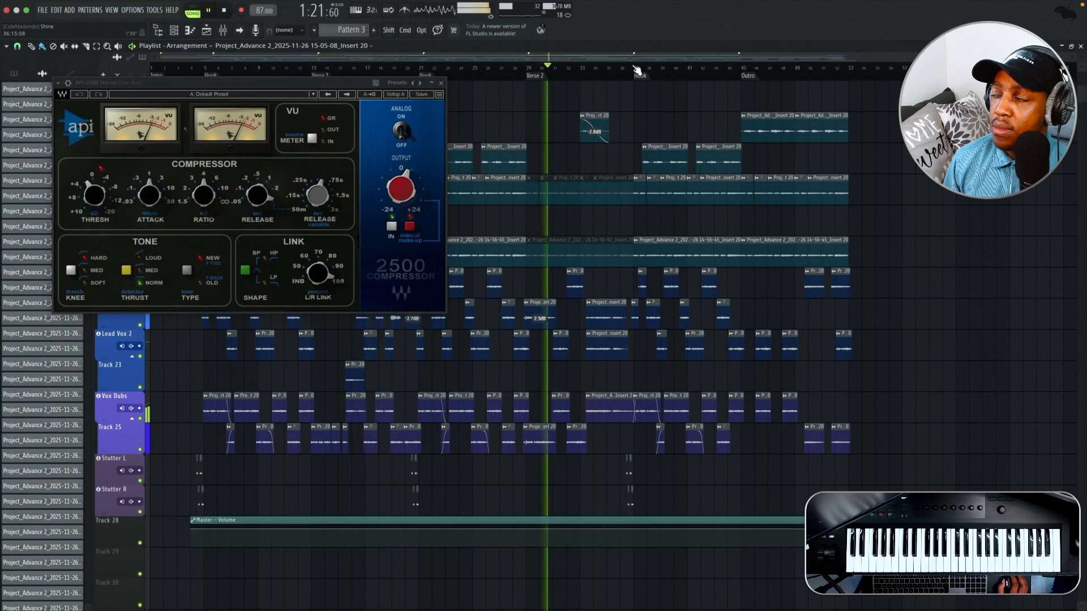
left_click(634, 68)
left_click(223, 31)
key("space")
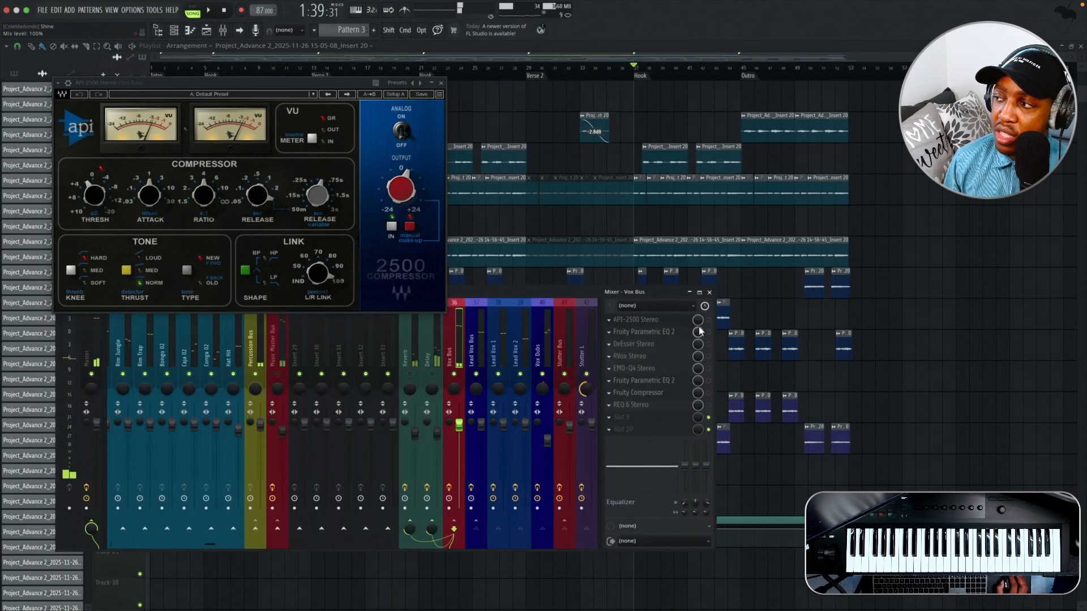
key("space")
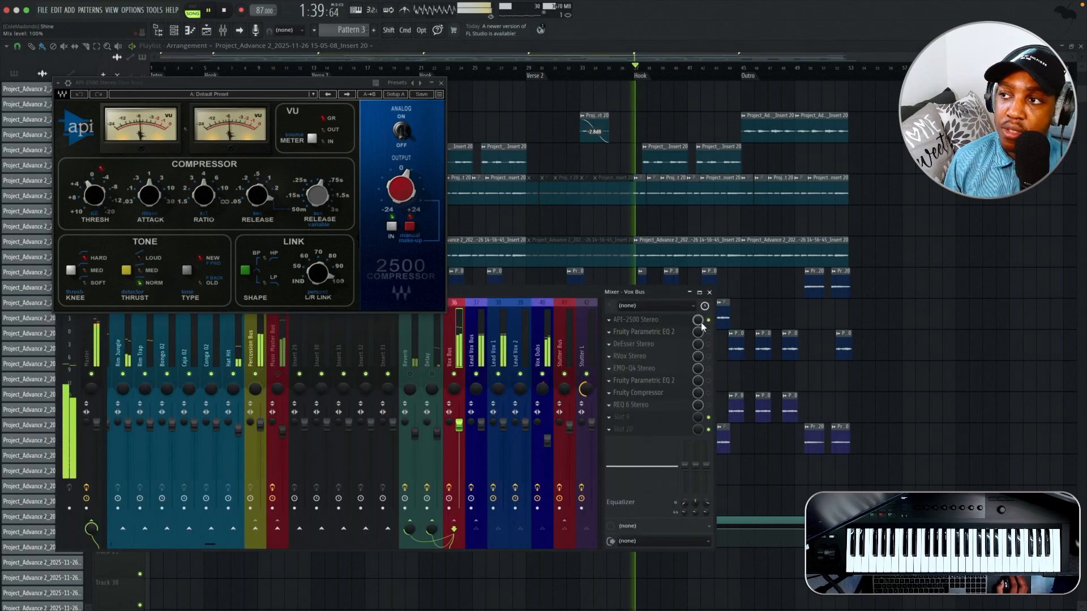
key("space")
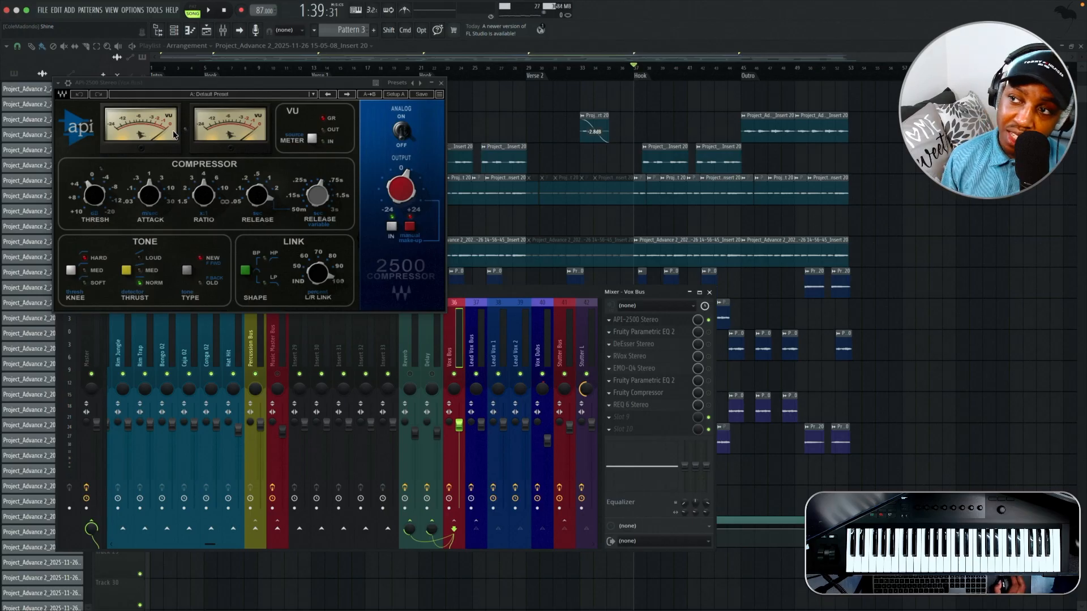
key("space")
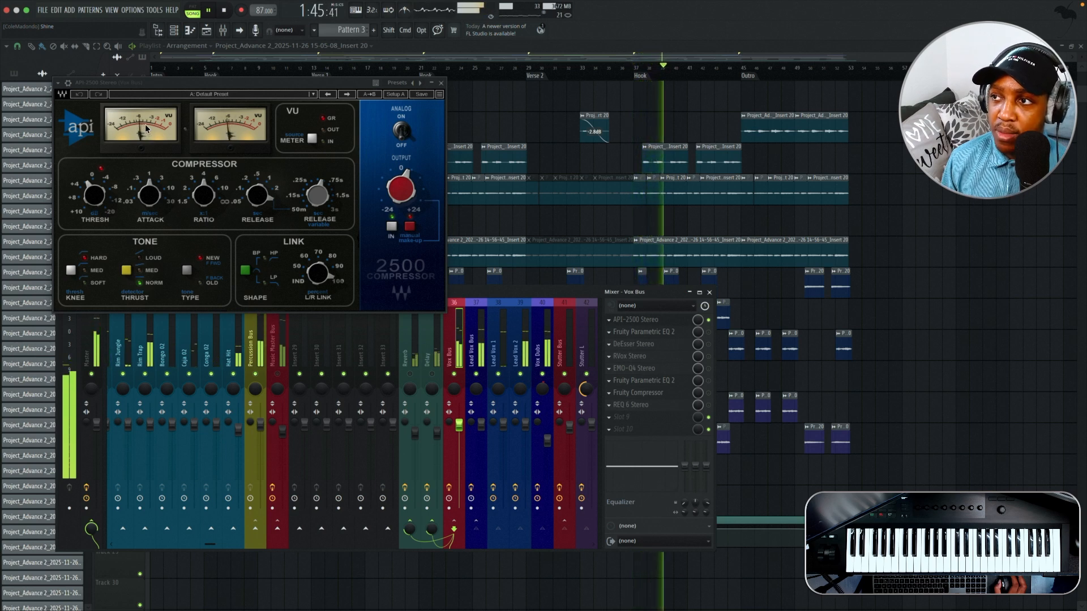
key("space")
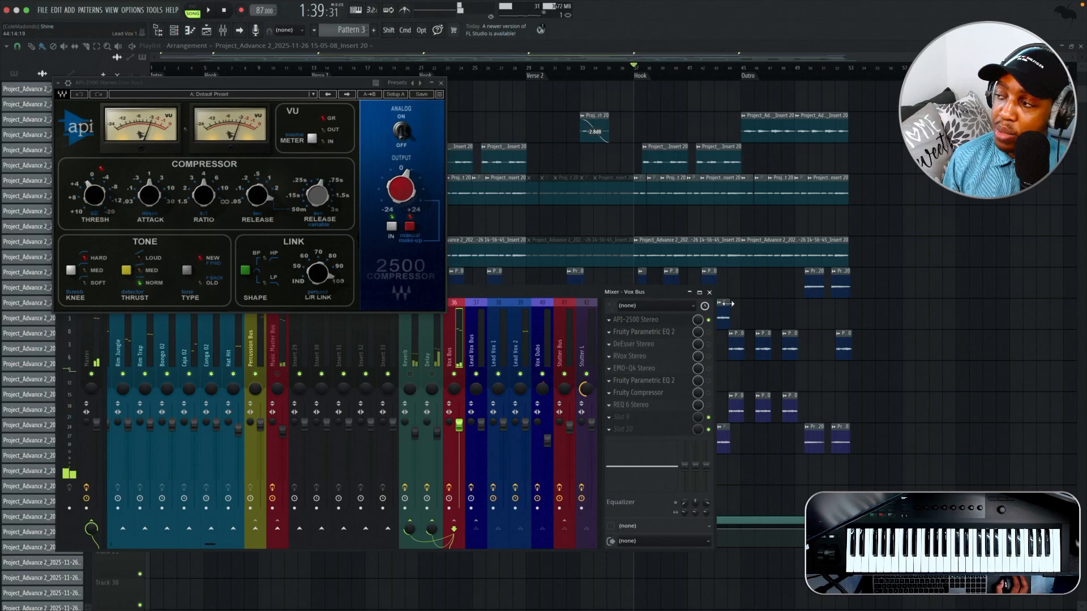
Step: Enable and open the first Fruity Parametric EQ 2 on Vox Bus, close the API-2500, and place the EQ above the mixer
left_click(644, 332)
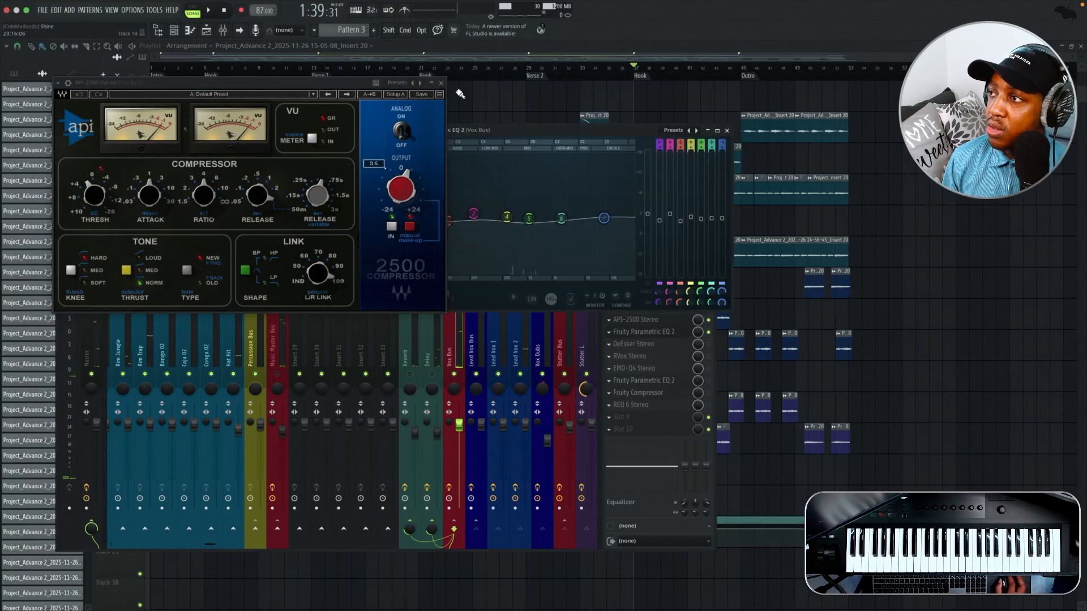
left_click(442, 82)
left_click_drag(495, 129, 187, 95)
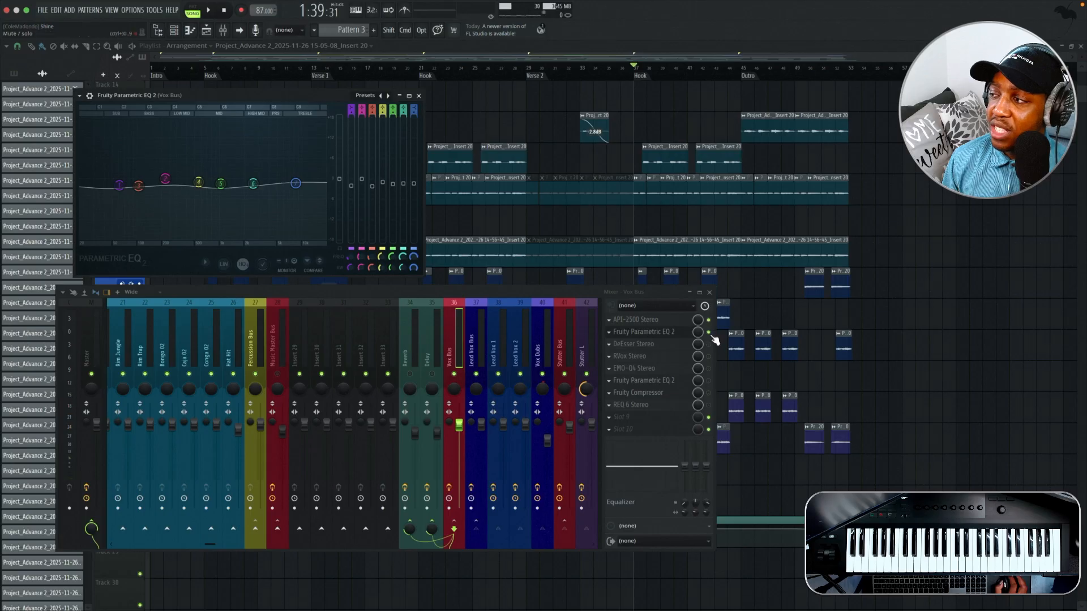
Step: Compare the last Hook with the first Vox Bus Fruity Parametric EQ 2 on and off, leave it enabled, and close its display
key("space")
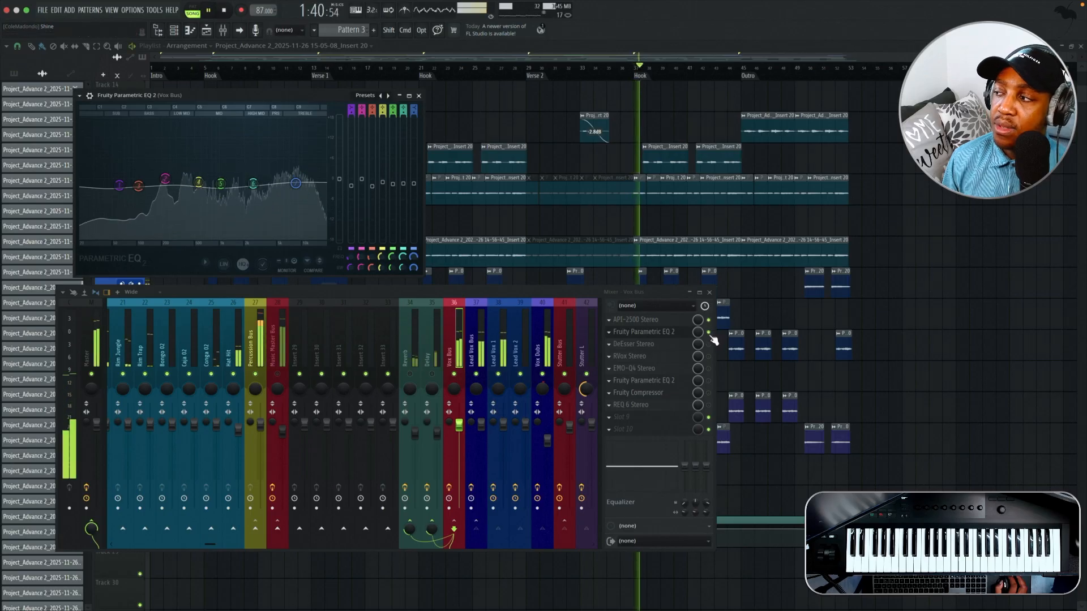
key("space")
left_click(708, 333)
key("space")
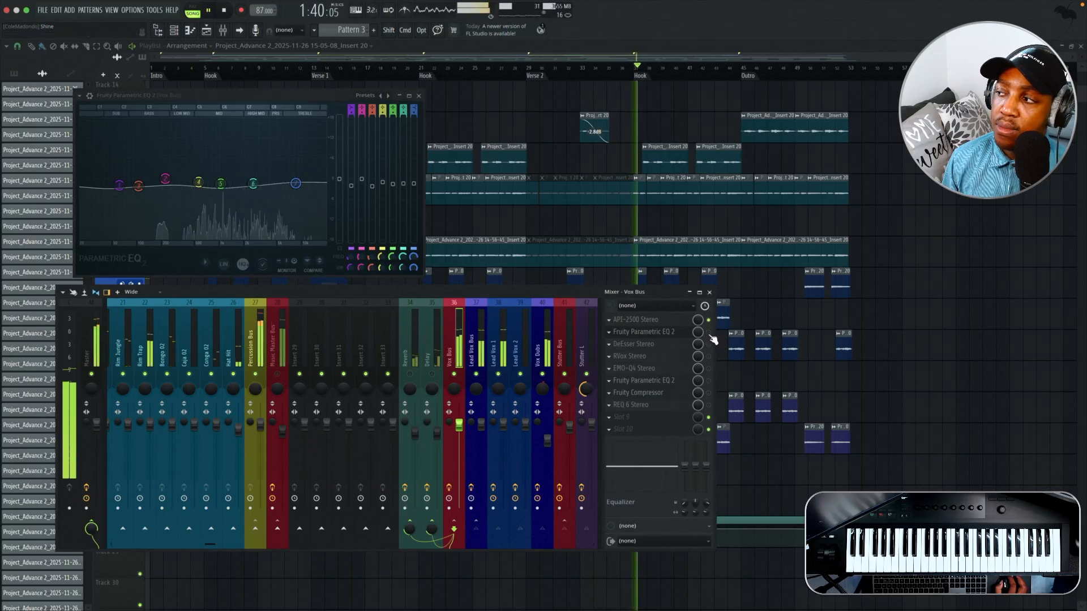
key("space")
left_click(709, 333)
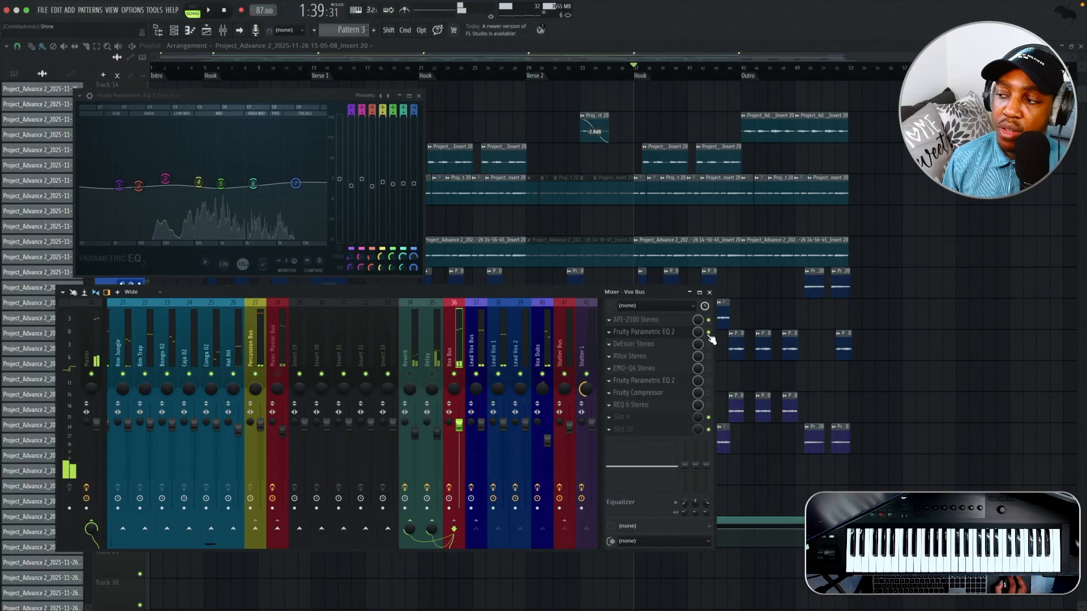
key("space")
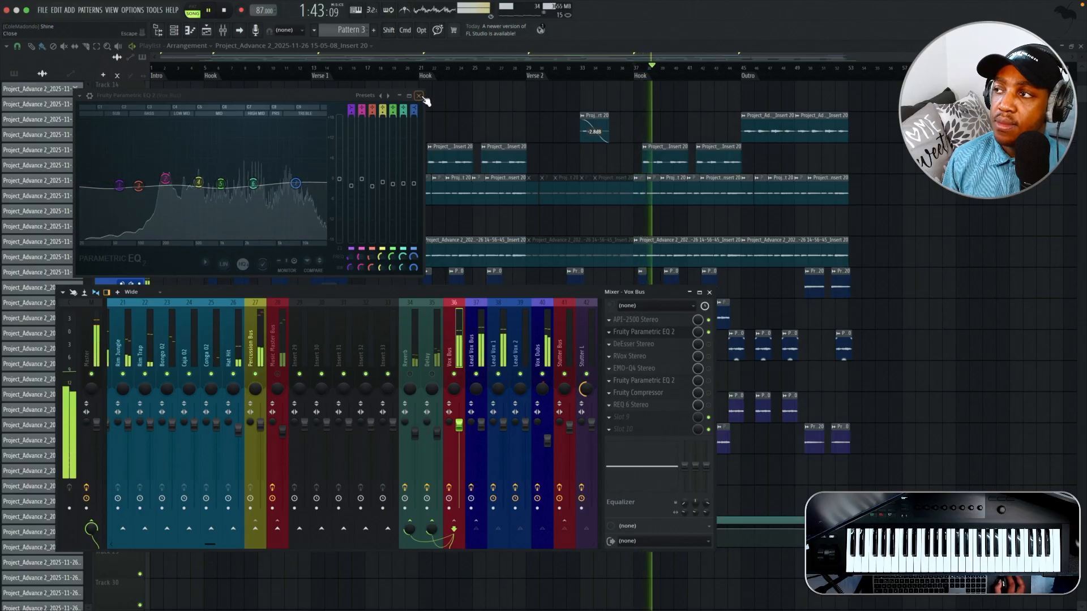
key("space")
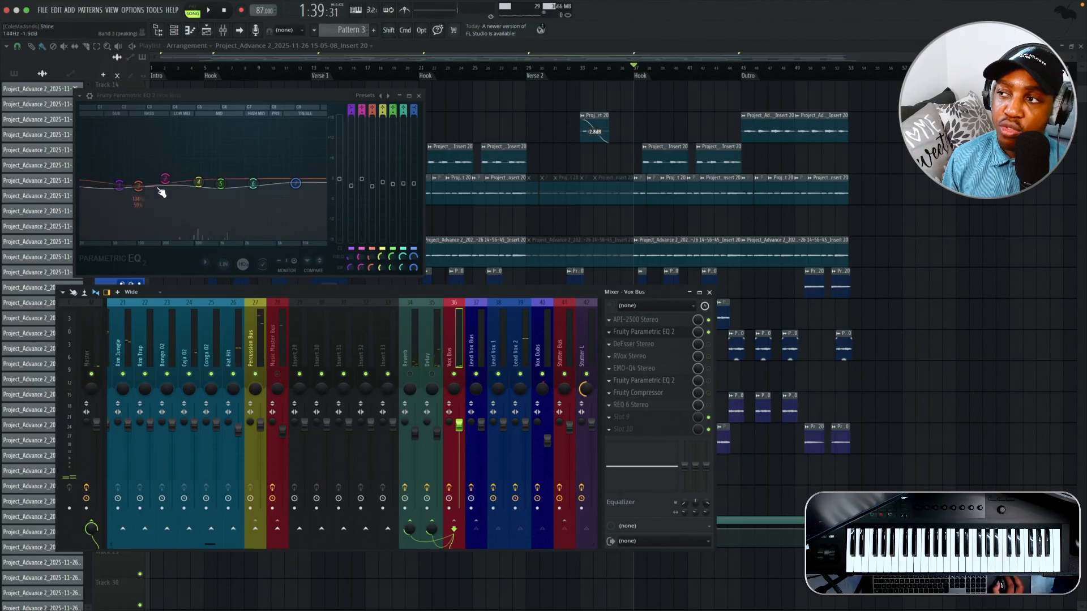
left_click(420, 96)
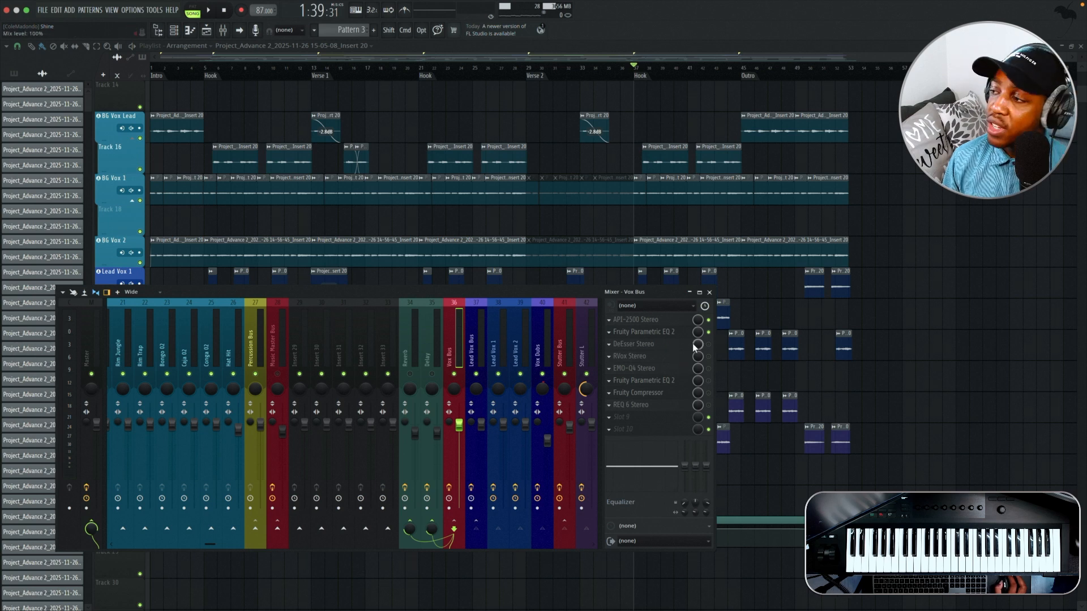
Step: Open the DeEsser Stereo on Vox Bus, compare the last Hook without and with it, leave it enabled, and close it
left_click(681, 344)
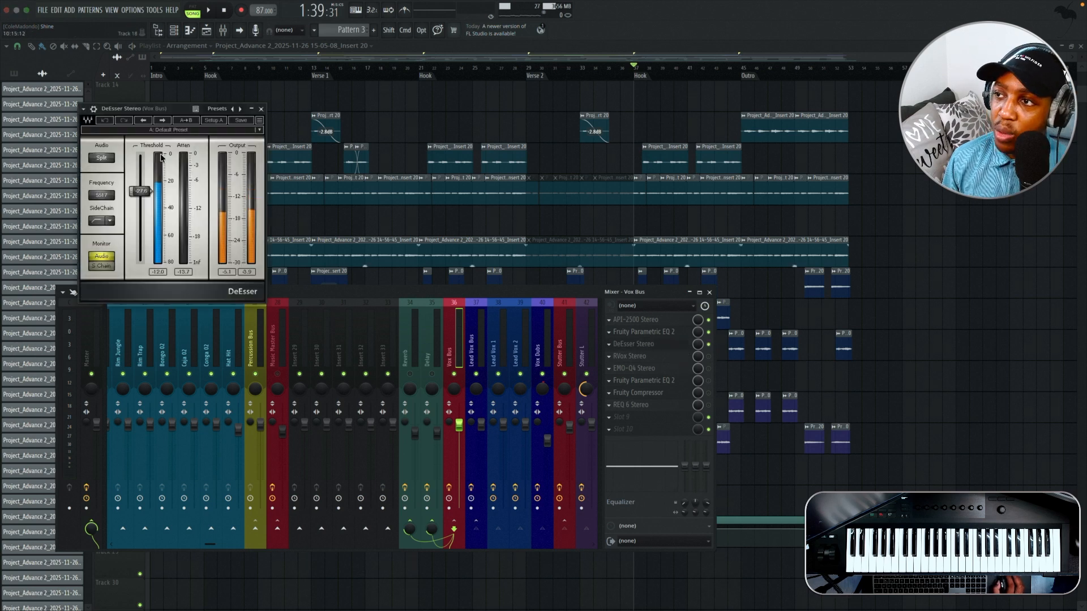
key("space")
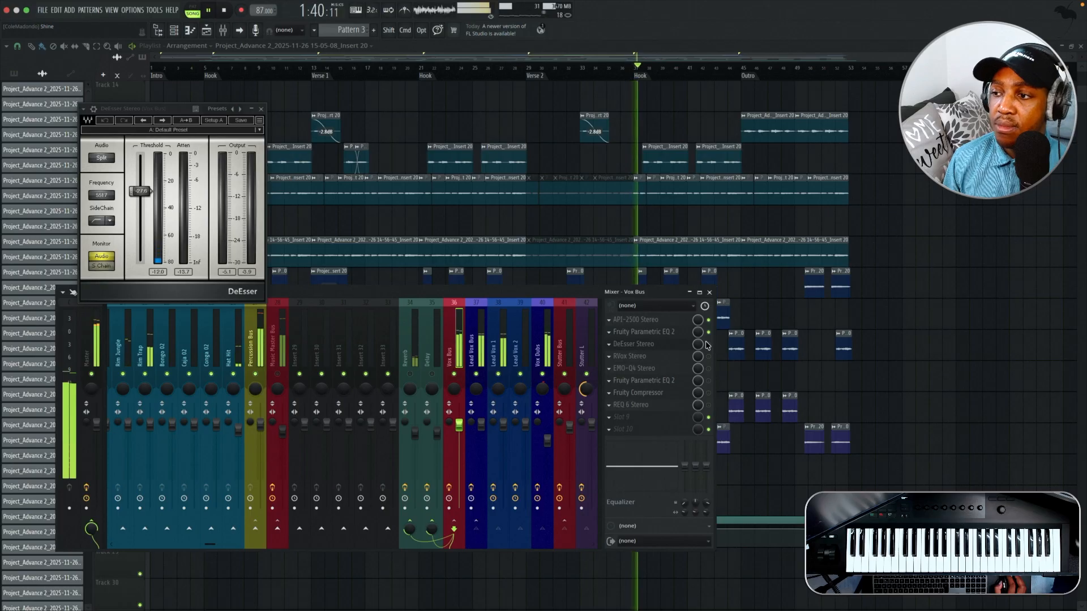
key("space")
left_click(708, 345)
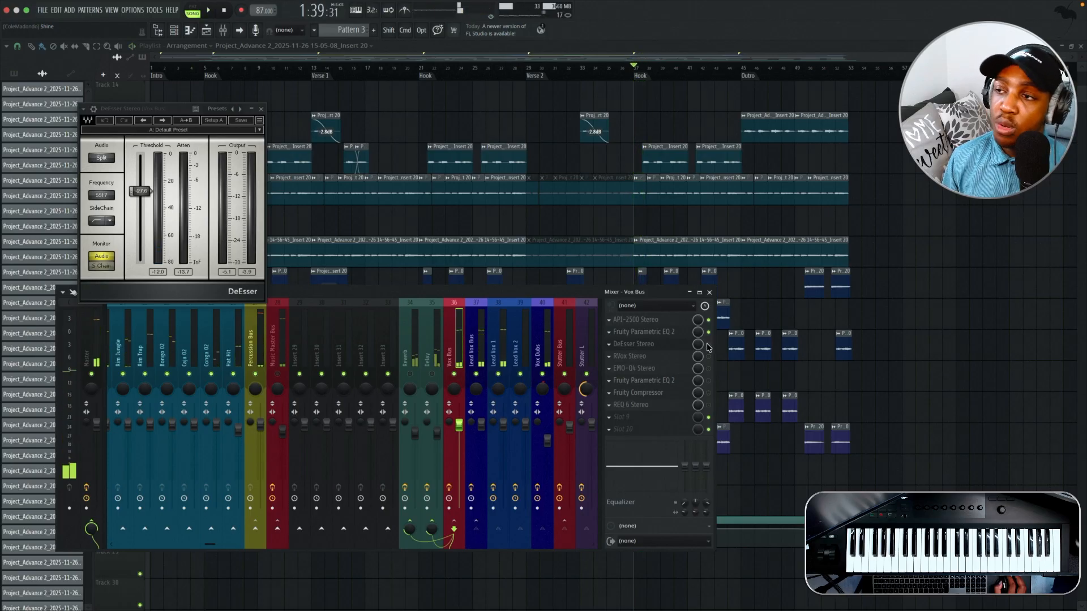
key("space")
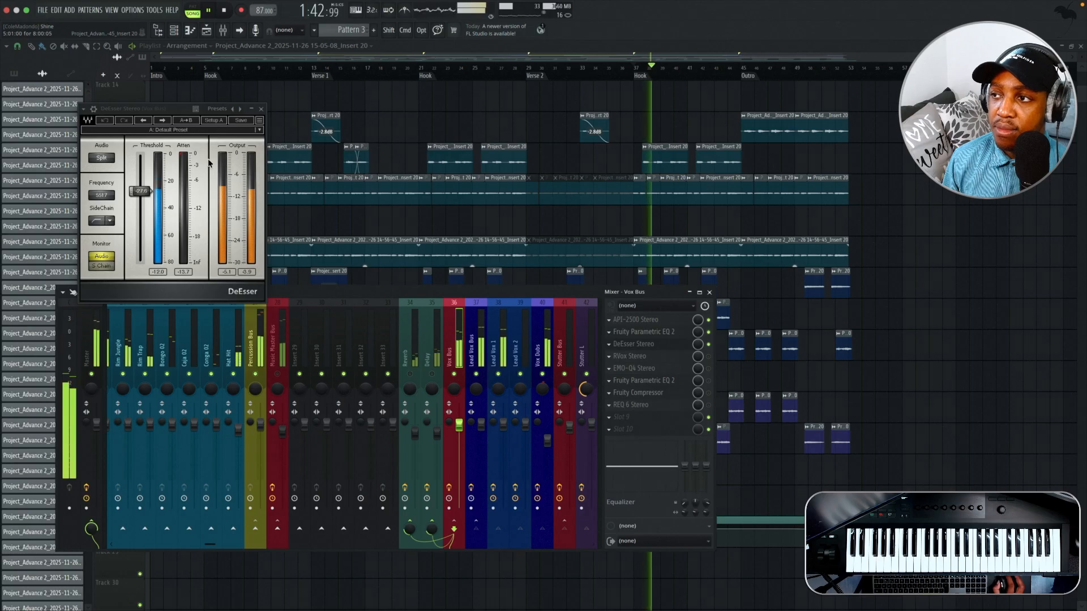
key("space")
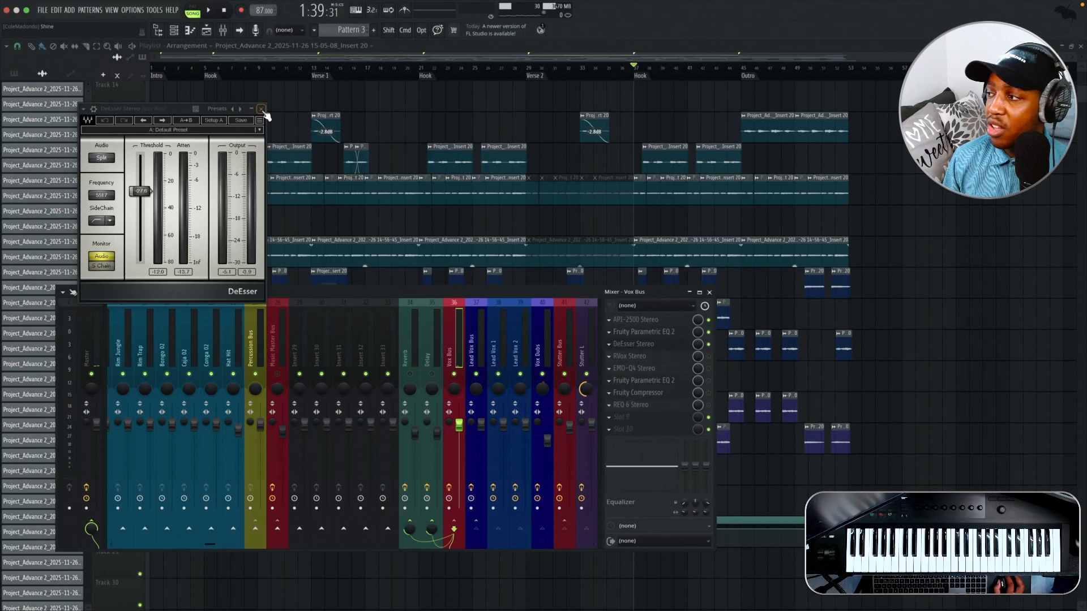
left_click(261, 109)
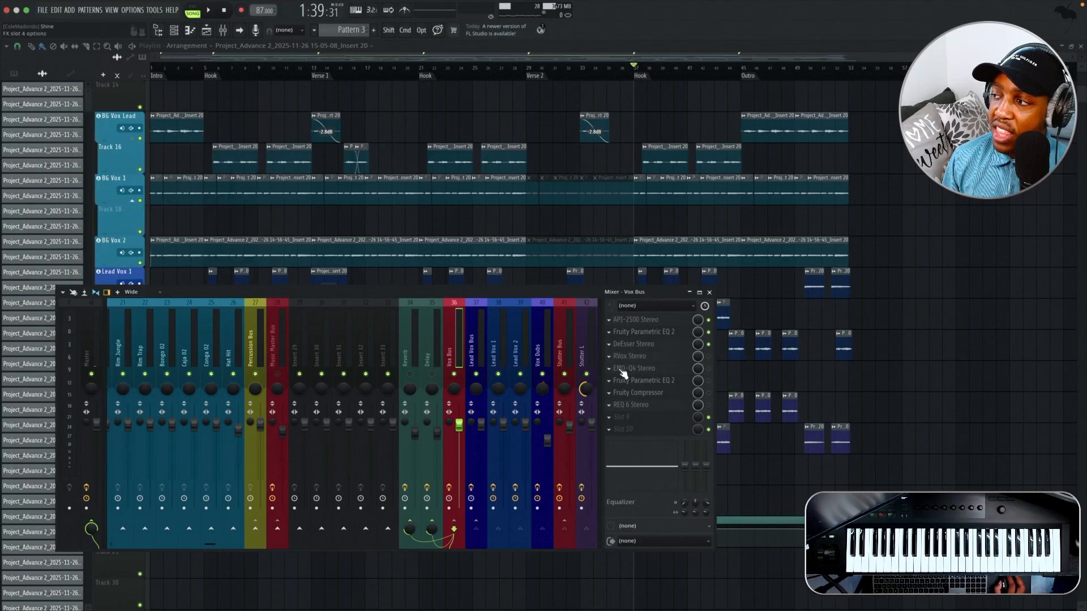
Step: Open and enable the RVox Stereo on Vox Bus, play from just before Verse 1 to hear it, and close it
left_click(685, 357)
key("space")
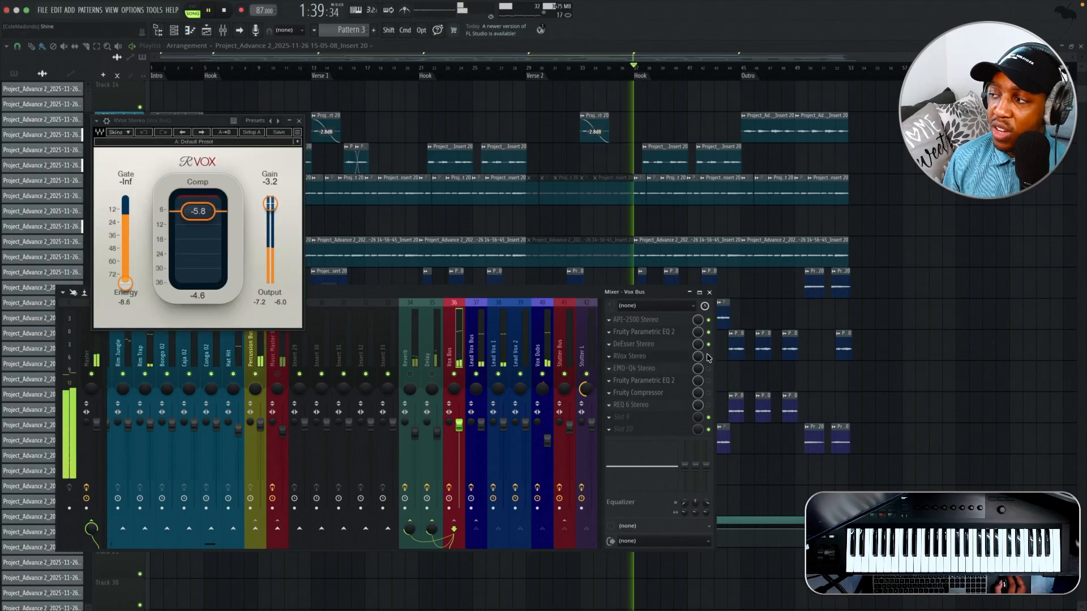
left_click(355, 73)
key("F9")
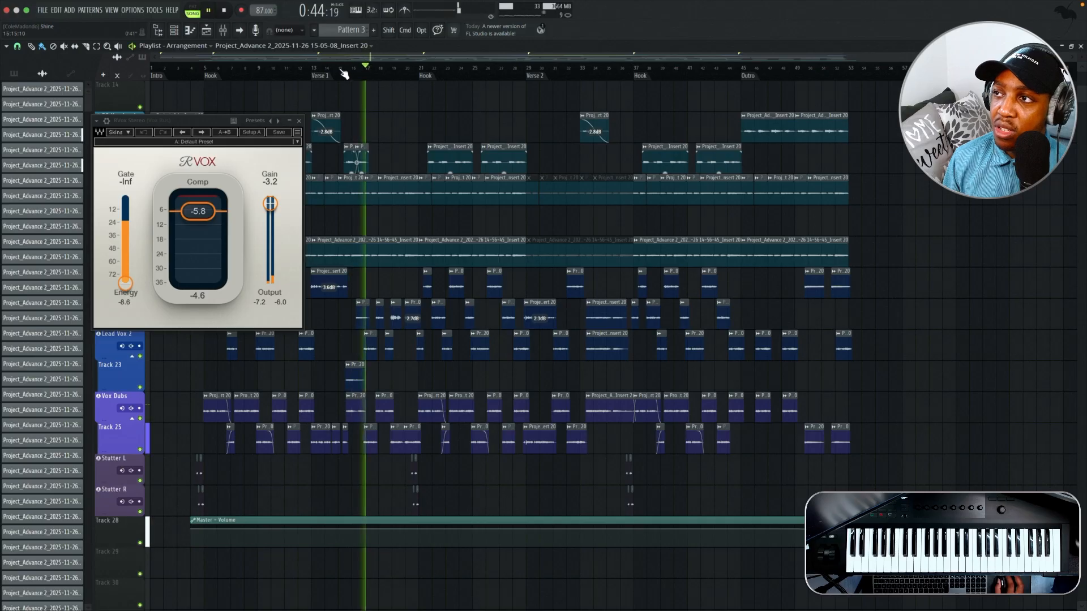
left_click(301, 68)
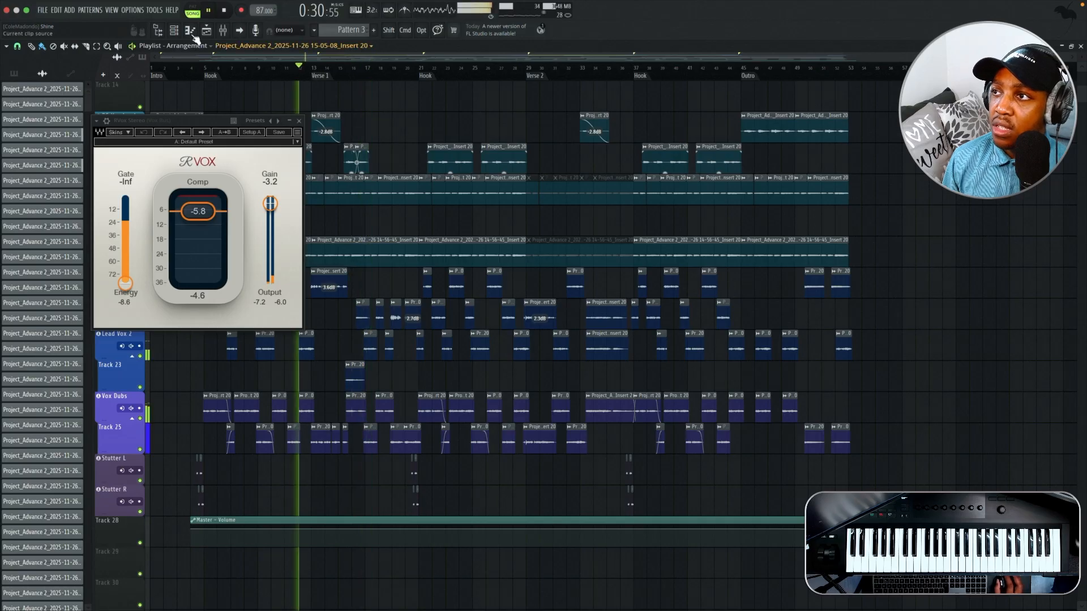
left_click(224, 31)
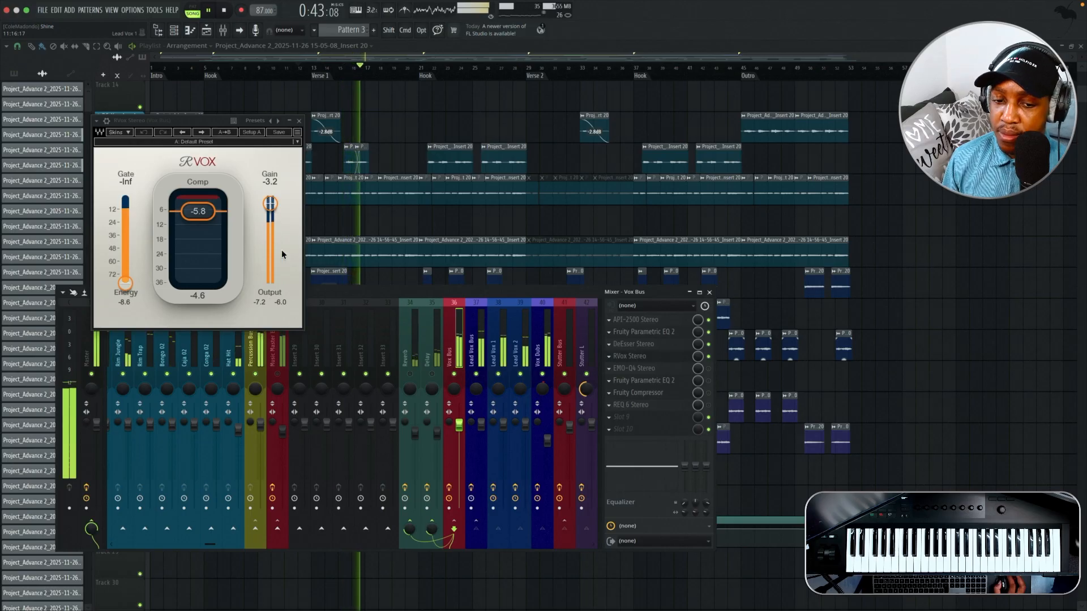
left_click(300, 121)
key("space")
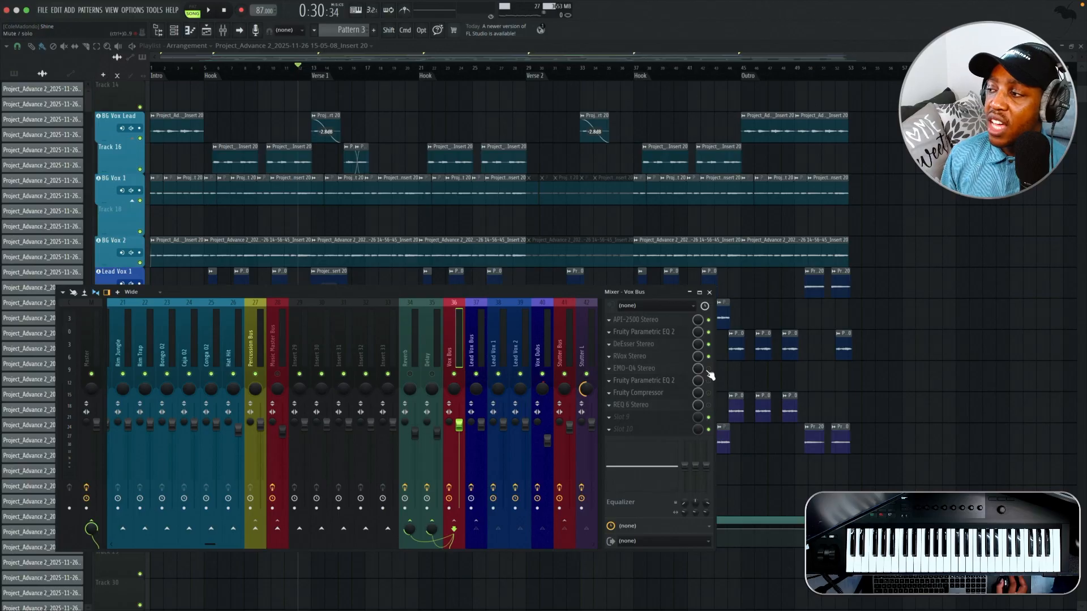
Step: Enable and open the EMO-Q4 Stereo equalizer on Vox Bus, play from just before Verse 1 with it on, and close it
left_click(610, 365)
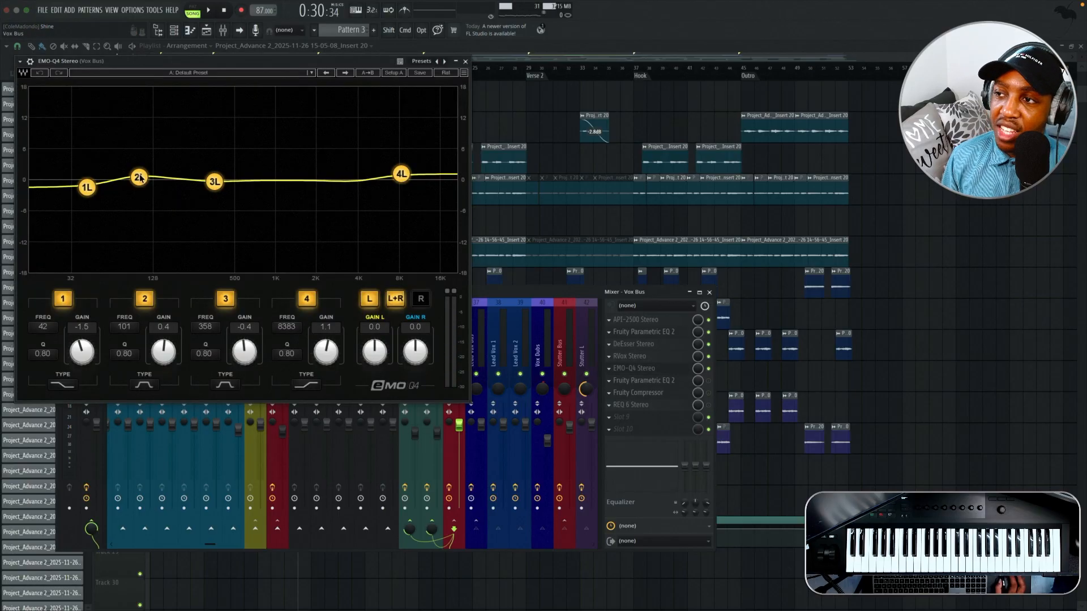
key("space")
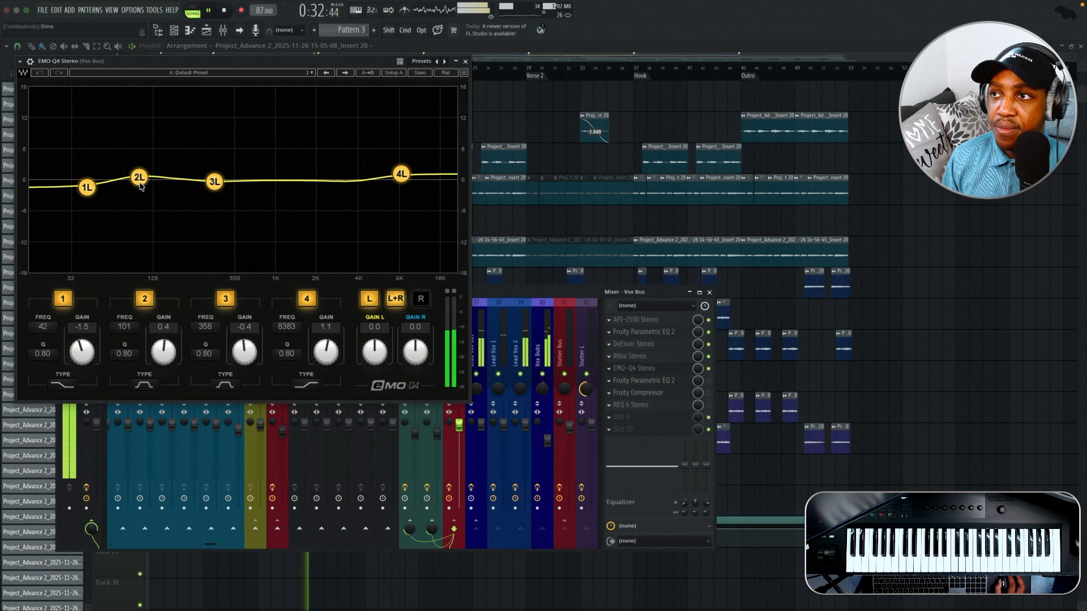
key("space")
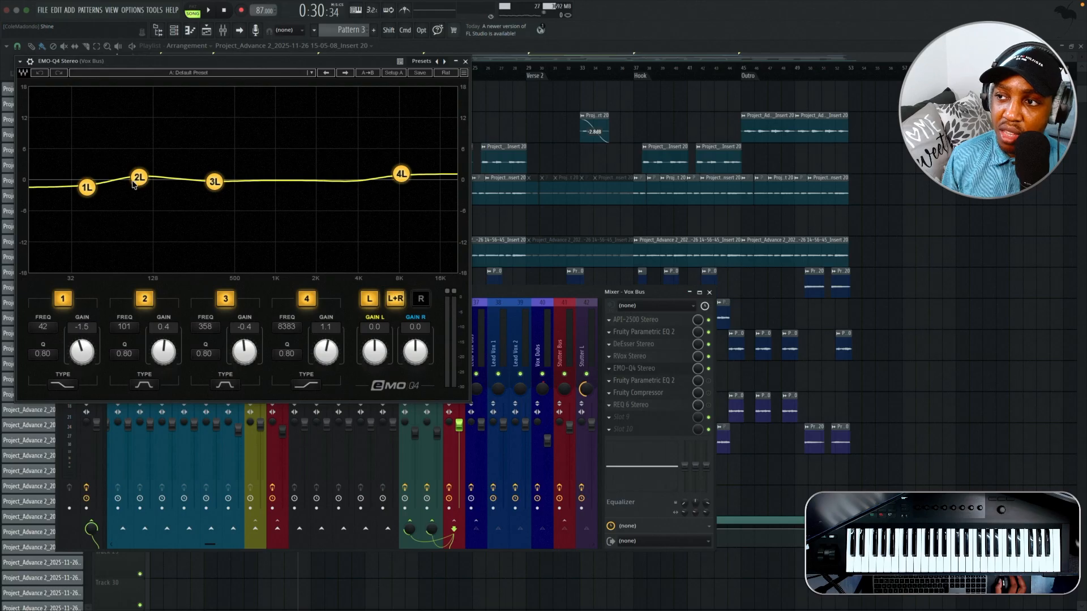
left_click(465, 61)
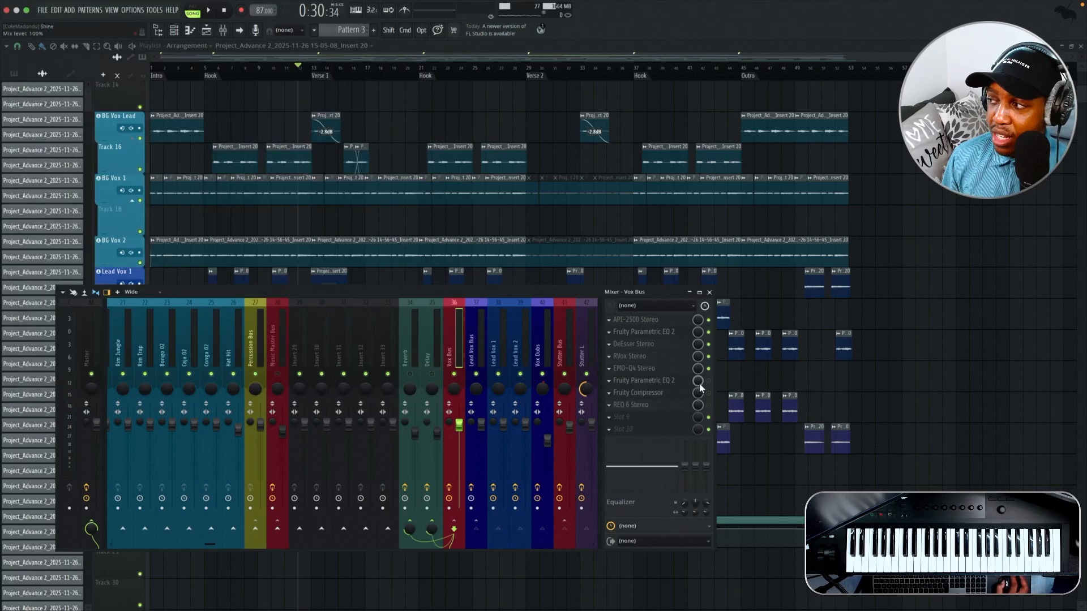
Step: Enable and open Vox Bus's second Fruity Parametric EQ 2 and its Fruity Compressor, placing the two plugin windows side by side above the mixer
left_click(680, 381)
left_click_drag(489, 131, 219, 120)
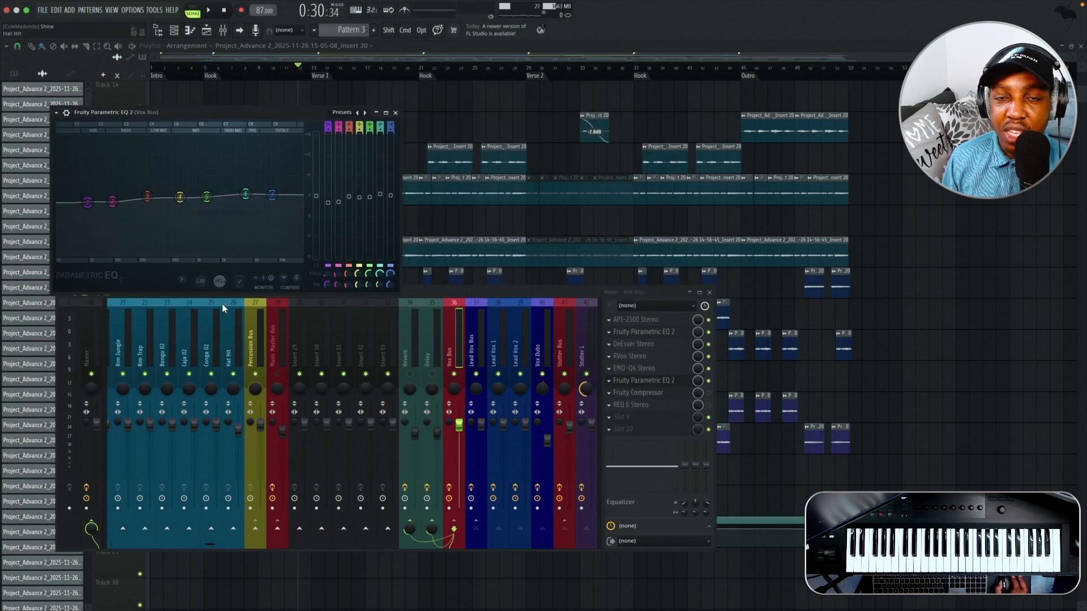
left_click(709, 394)
left_click(679, 395)
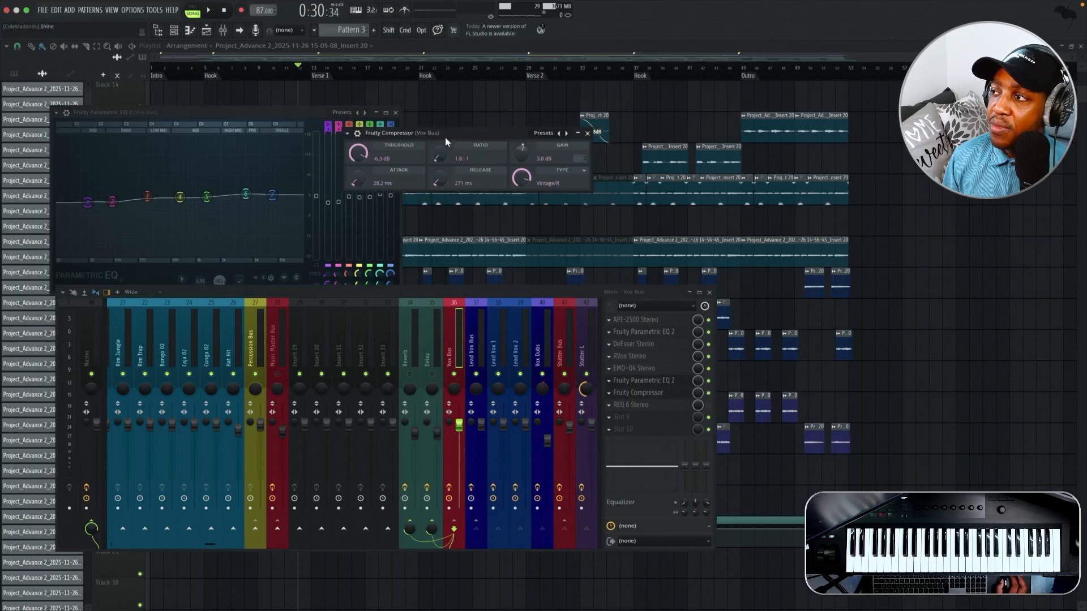
left_click_drag(484, 131, 521, 138)
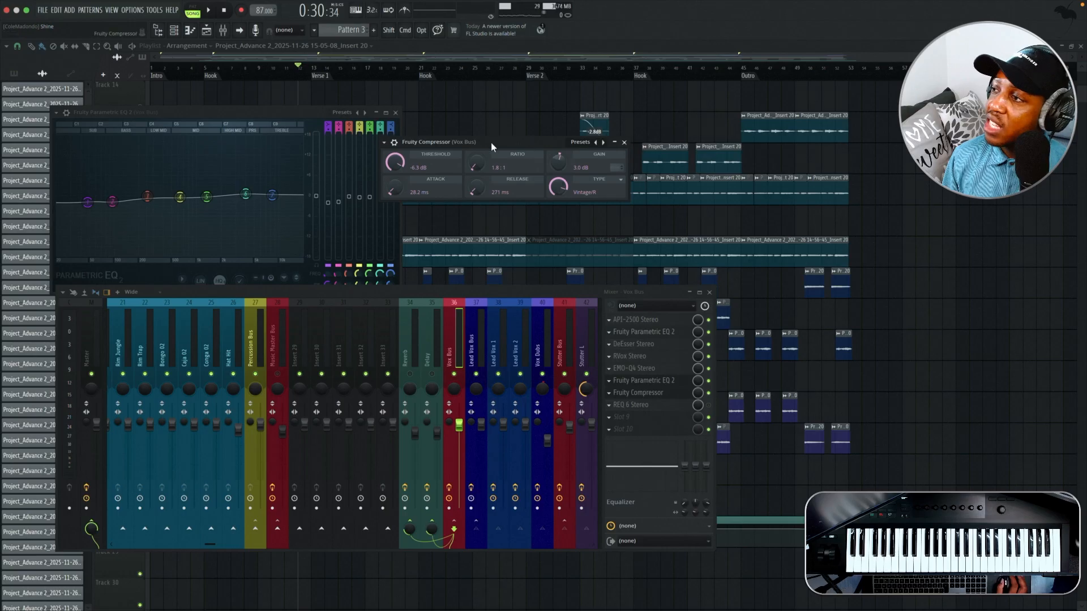
left_click_drag(491, 141, 521, 175)
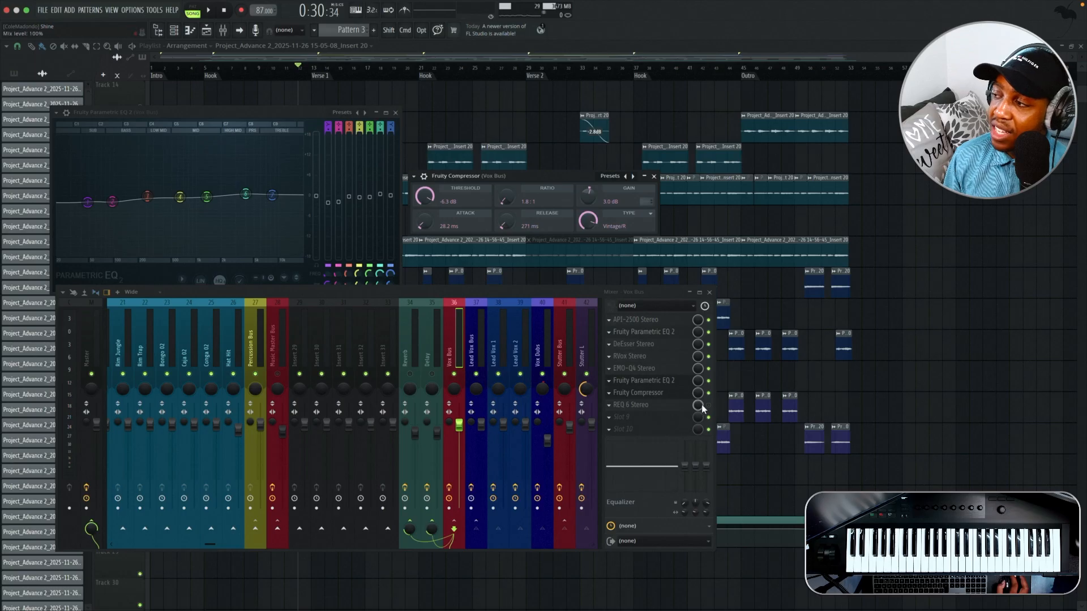
Step: Enable and open the REQ 6 Stereo on Vox Bus to show its bands, and close it with the Fruity Compressor and EQ
left_click(651, 405)
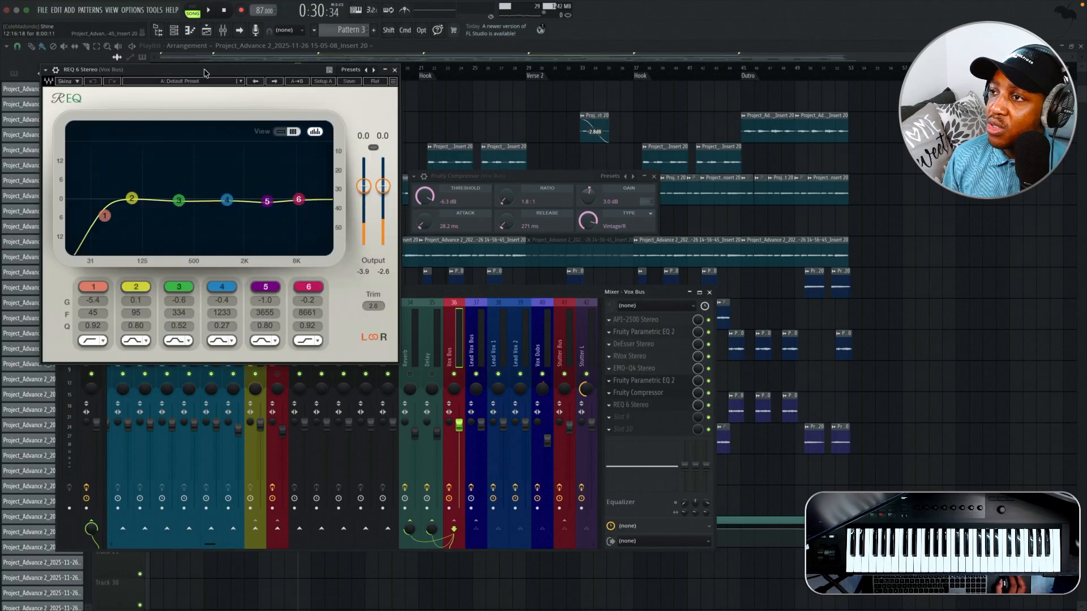
left_click_drag(203, 69, 218, 98)
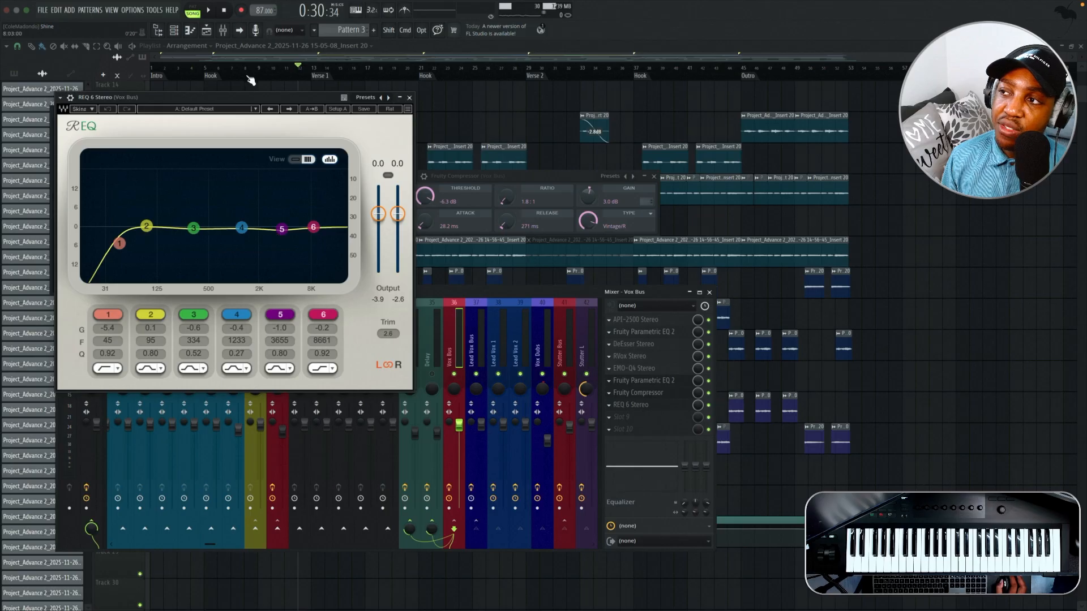
left_click_drag(249, 97, 242, 227)
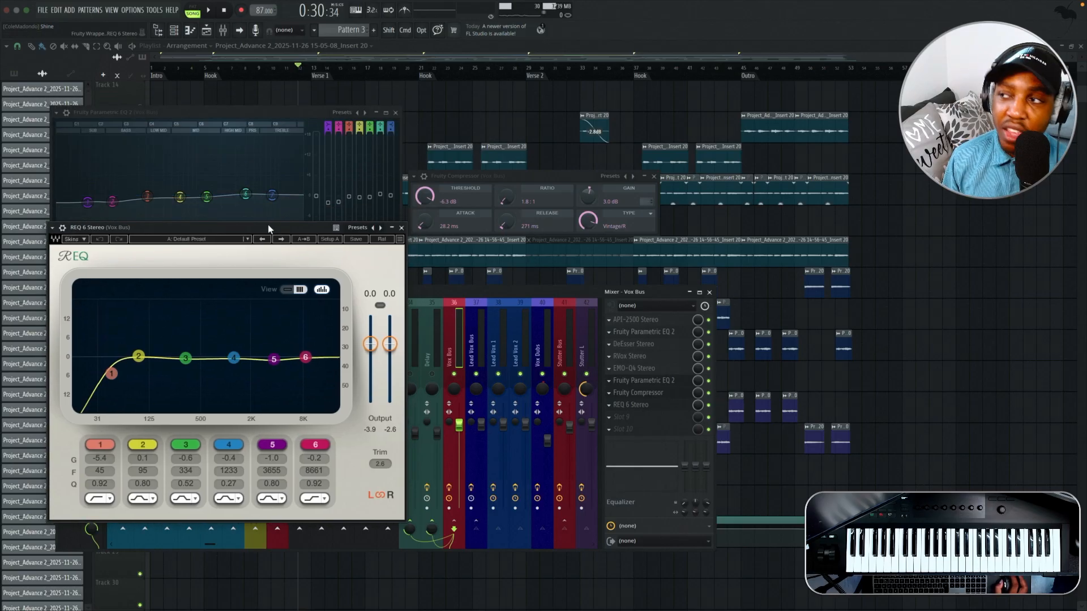
left_click(401, 227)
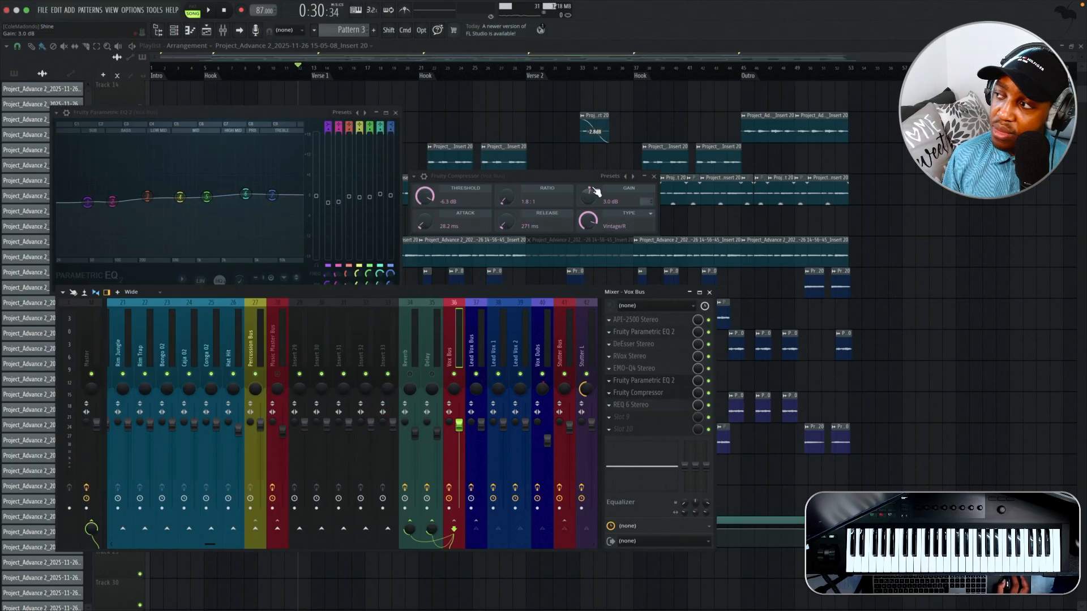
left_click(644, 176)
left_click(395, 113)
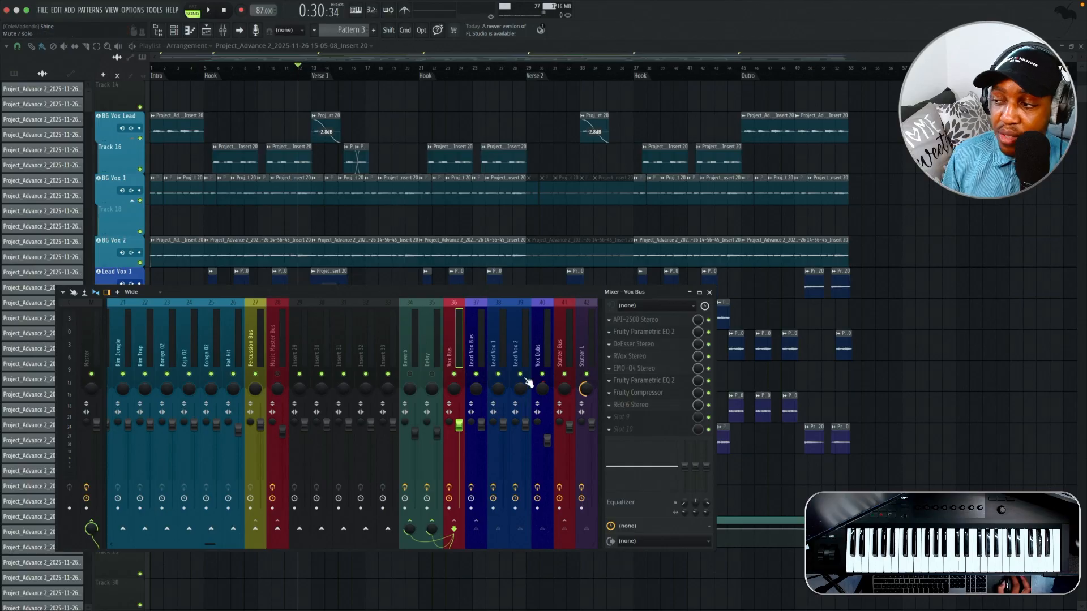
Step: Inspect the Fruity Reeverb 2 on the Reverb track and the H-Delay Stereo on the Delay track, closing each plugin
left_click(413, 355)
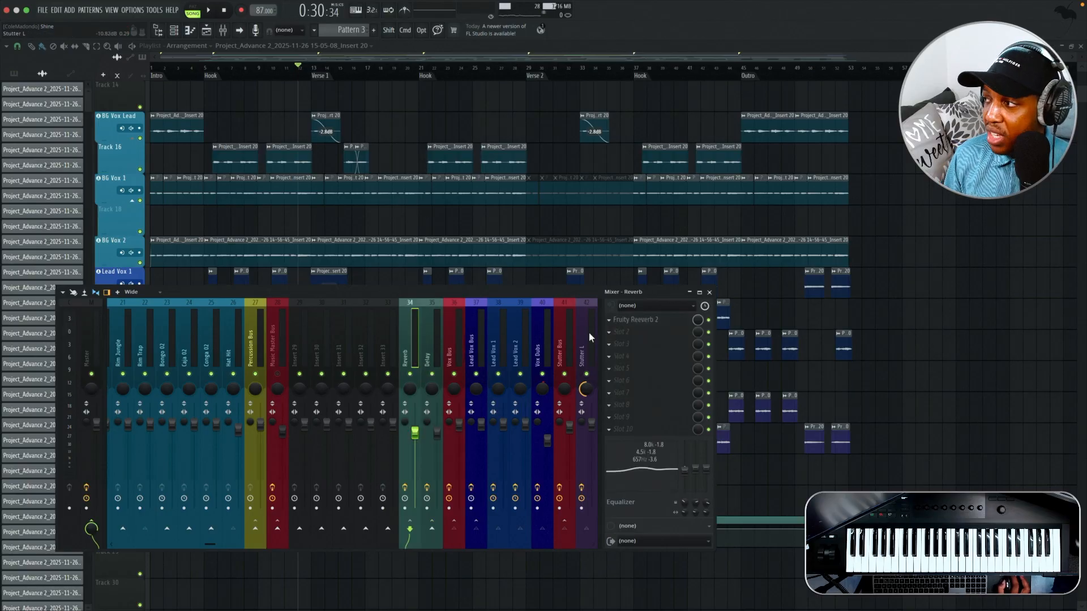
left_click(636, 321)
left_click(403, 73)
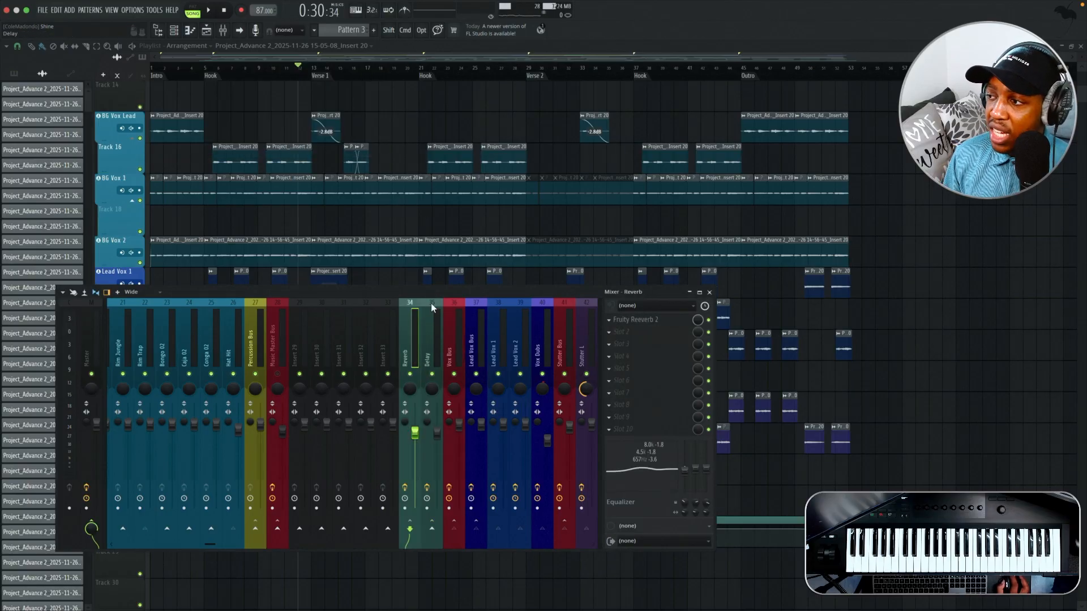
left_click(433, 340)
left_click(634, 320)
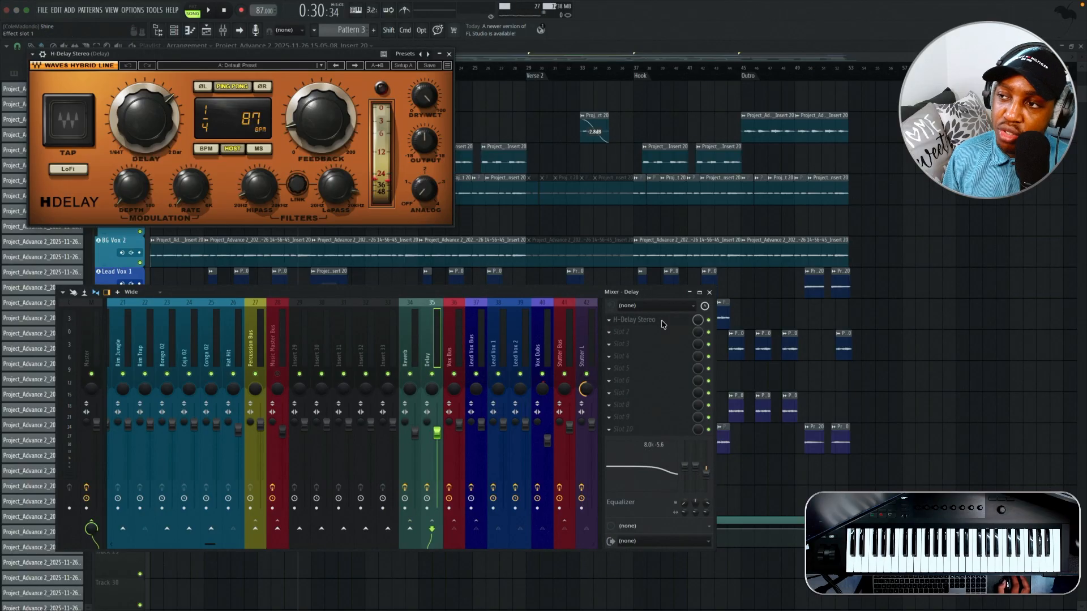
left_click(450, 54)
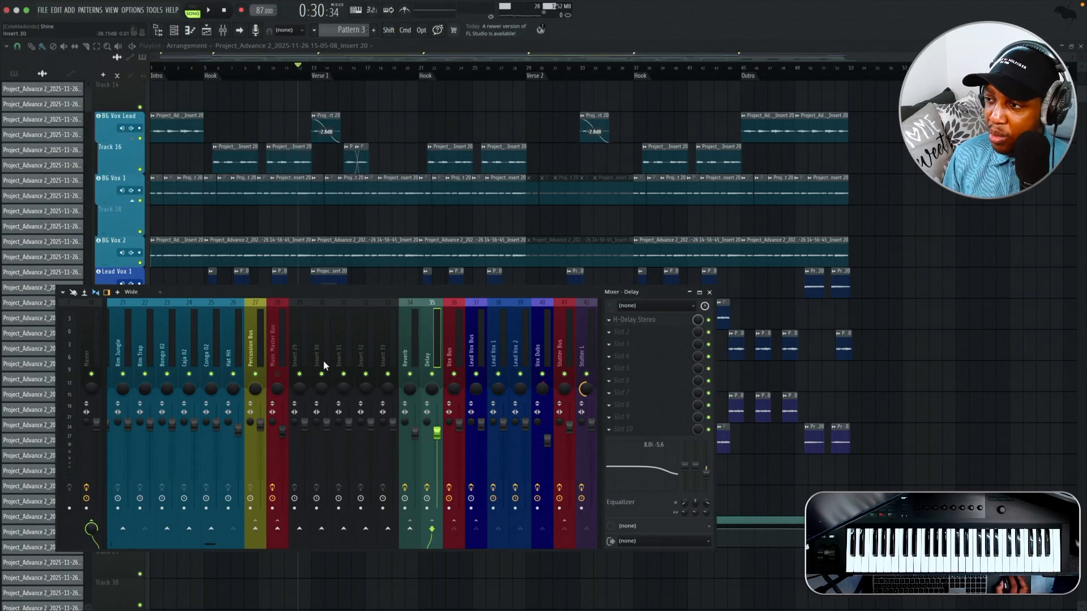
Step: View the Music Master Bus and Vox Bus mixer tracks, and play the full mix from just before Verse 2 with the mixer shown
left_click(277, 351)
left_click(453, 355)
scroll(385, 342, "down", 5)
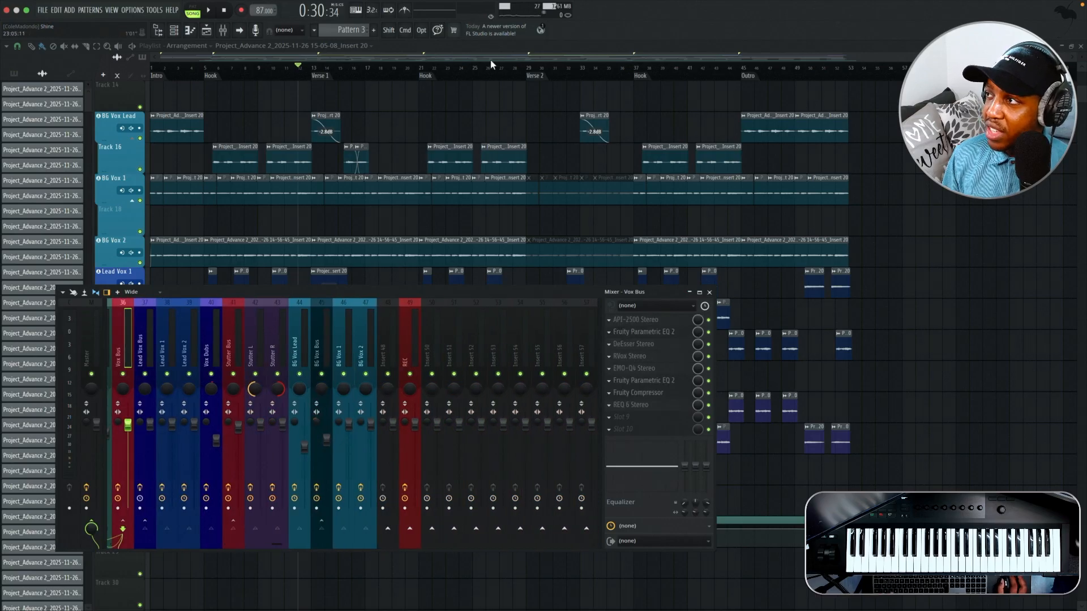
left_click(514, 66)
key("space")
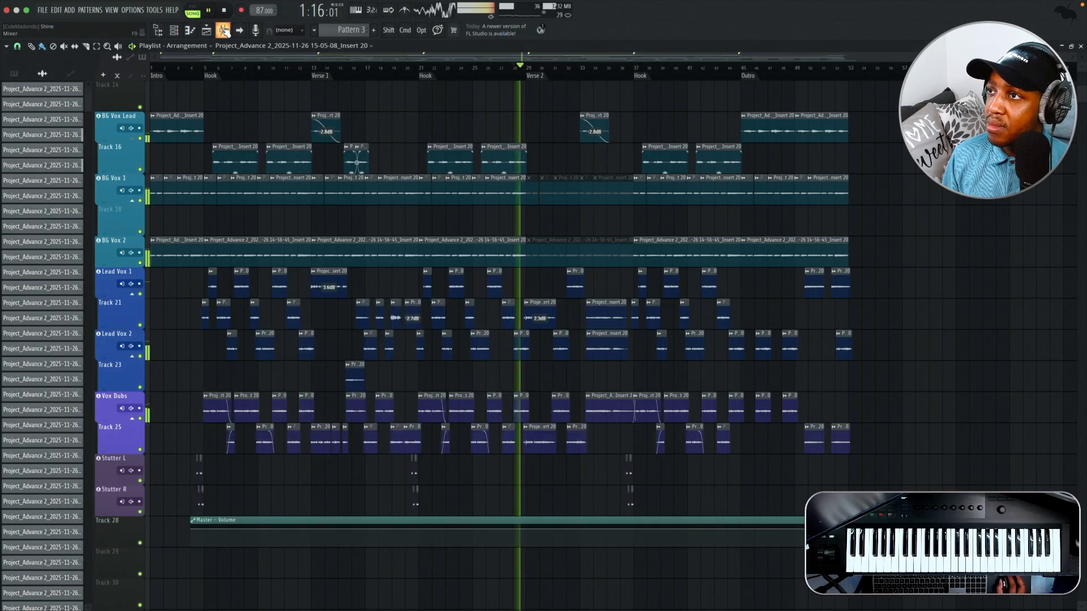
key("F9")
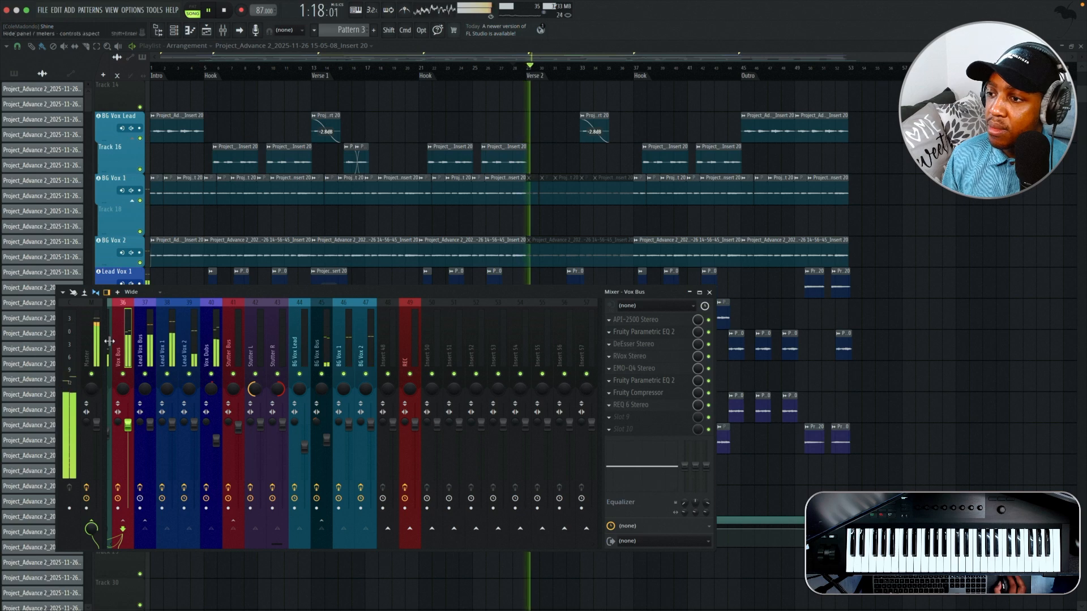
Step: Select the Master track, switch the mixer to the Compact layout showing all used tracks, and slightly shrink and reposition its window
left_click(88, 351)
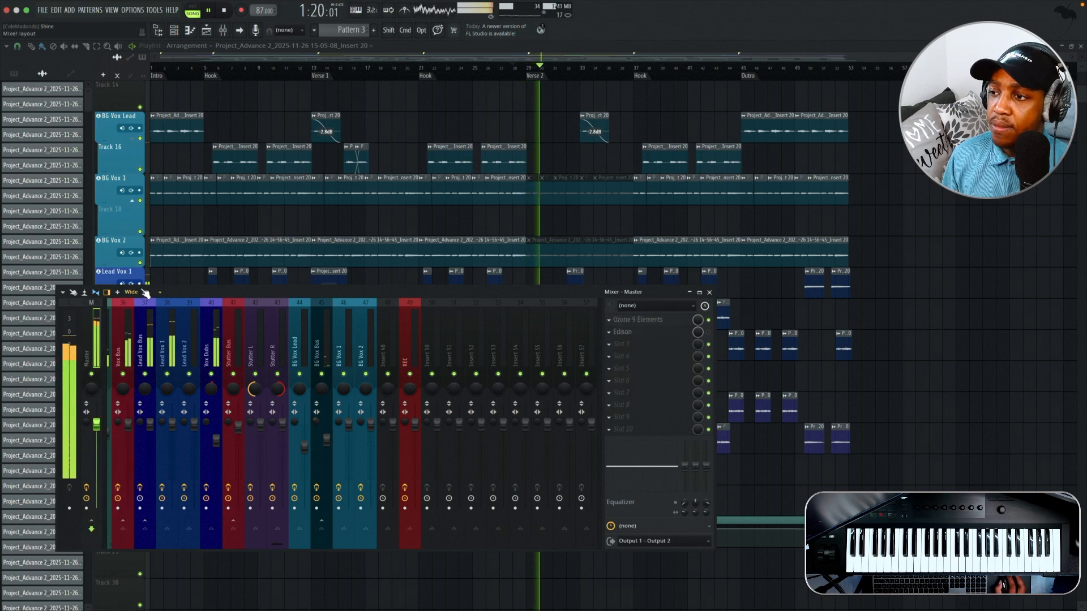
left_click(138, 293)
left_click(136, 301)
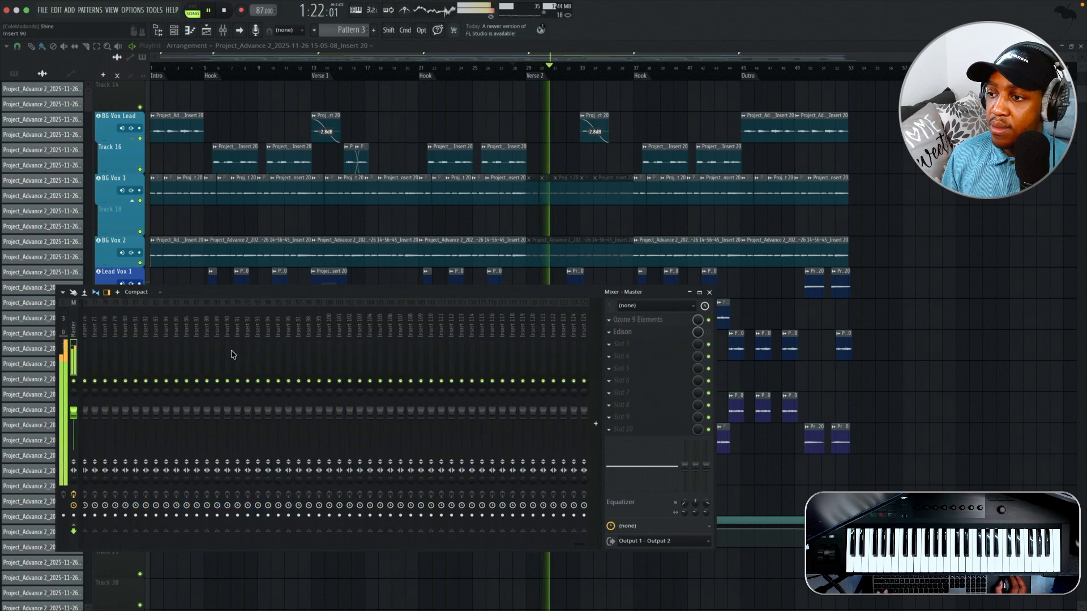
scroll(233, 355, "left", 10)
scroll(301, 347, "left", 4)
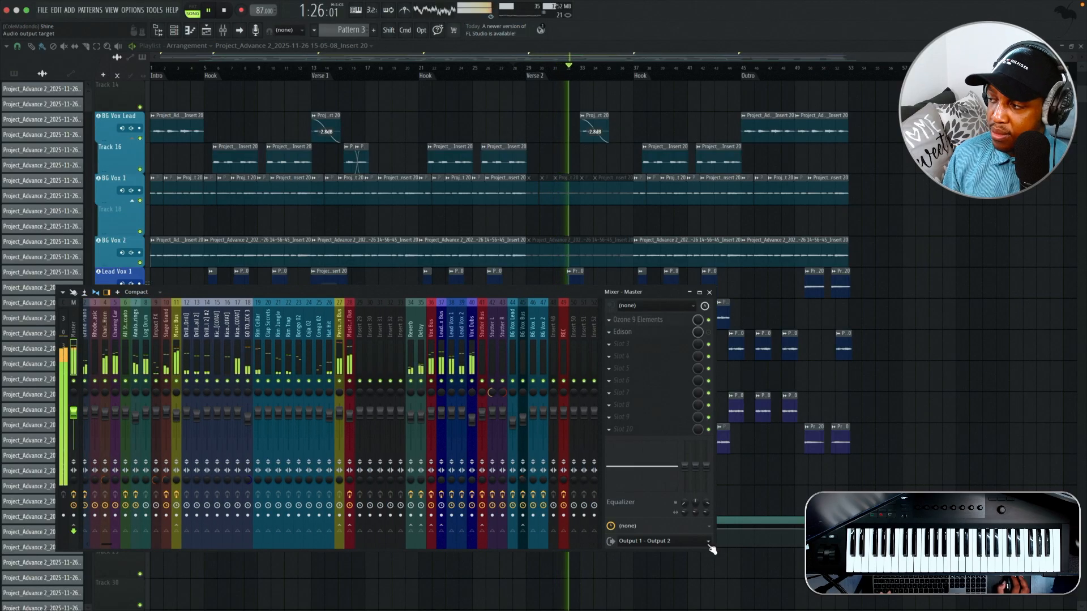
left_click_drag(713, 548, 694, 546)
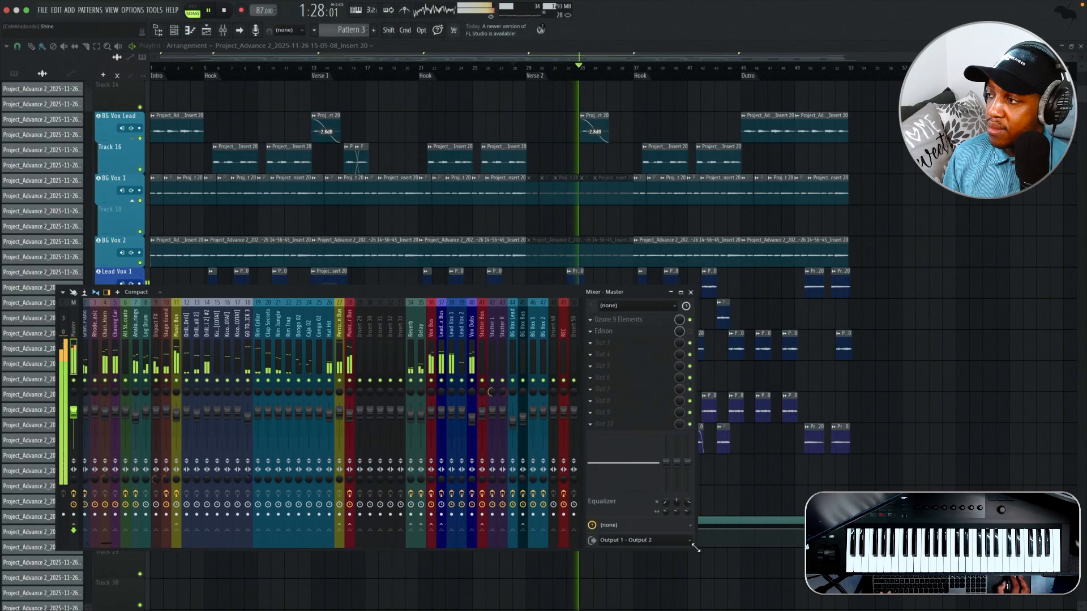
left_click_drag(507, 295, 585, 320)
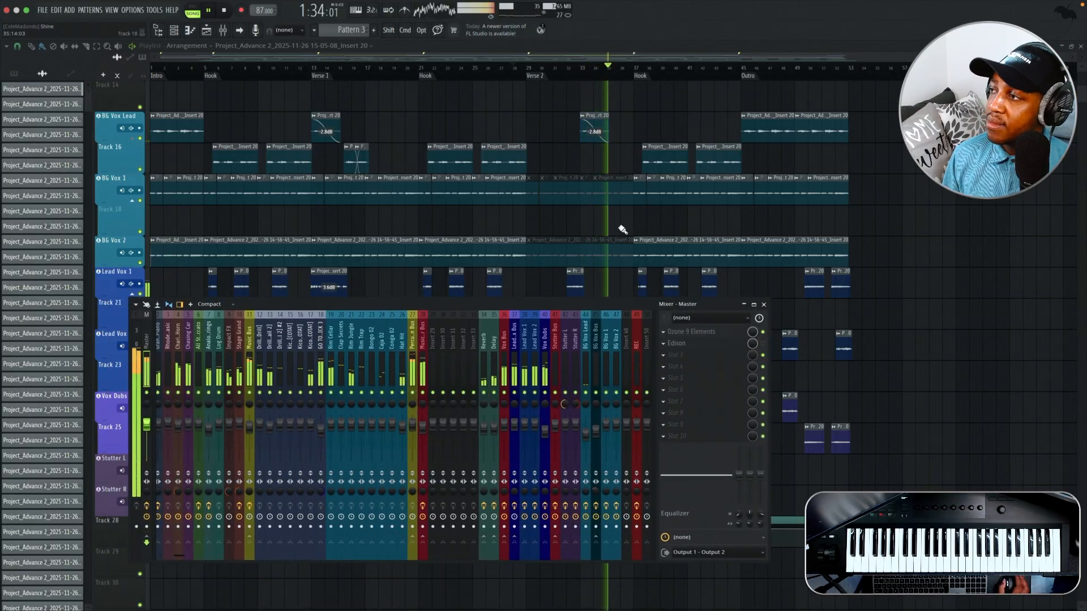
Step: Review the whole playlist, from the instrument patterns to the vocal tracks and Master volume automation, while the song plays, and stop playback
scroll(622, 230, "down", 2)
scroll(622, 229, "down", 5)
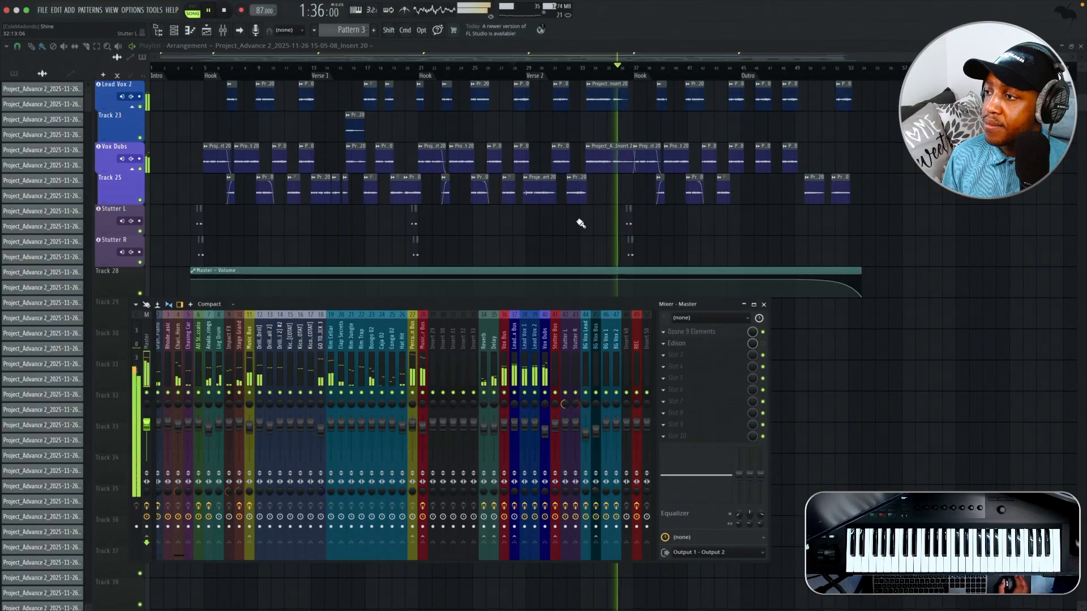
scroll(580, 222, "up", 9)
scroll(579, 224, "up", 11)
scroll(579, 223, "down", 11)
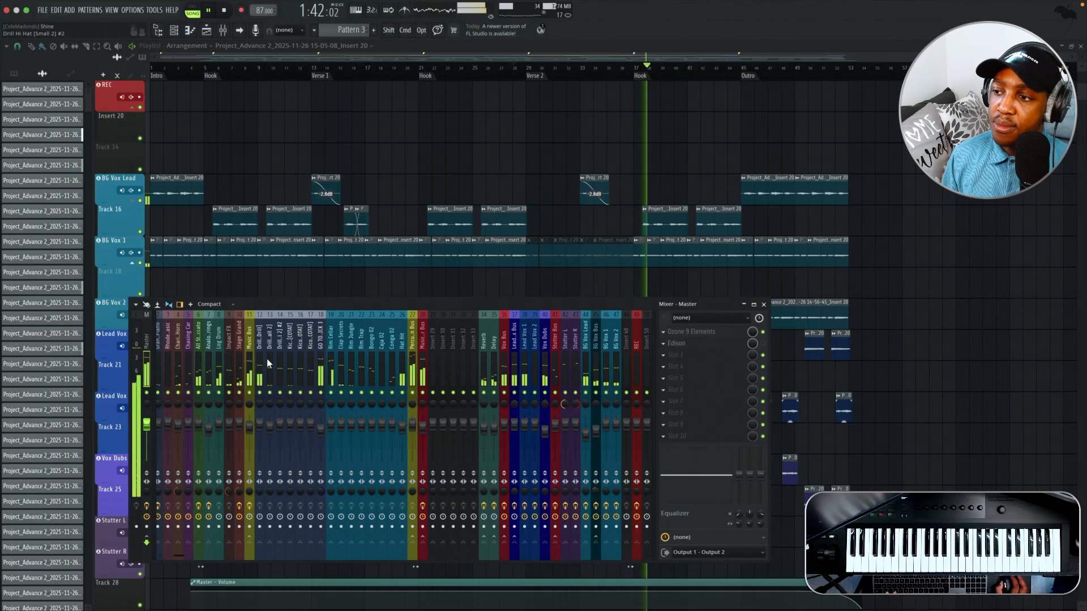
key("space")
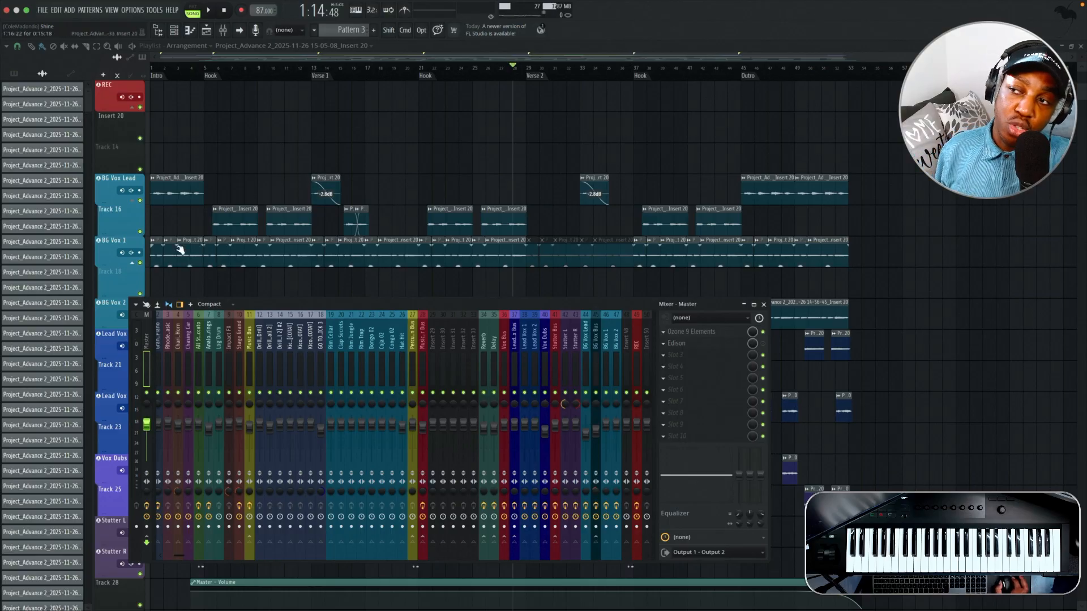
scroll(177, 268, "up", 6)
scroll(185, 226, "down", 6)
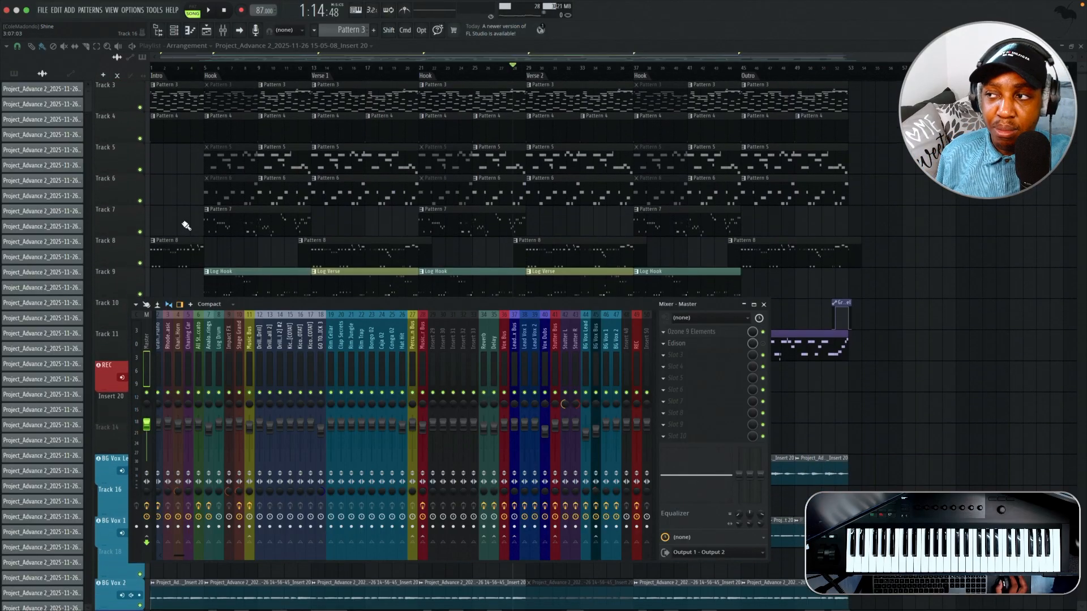